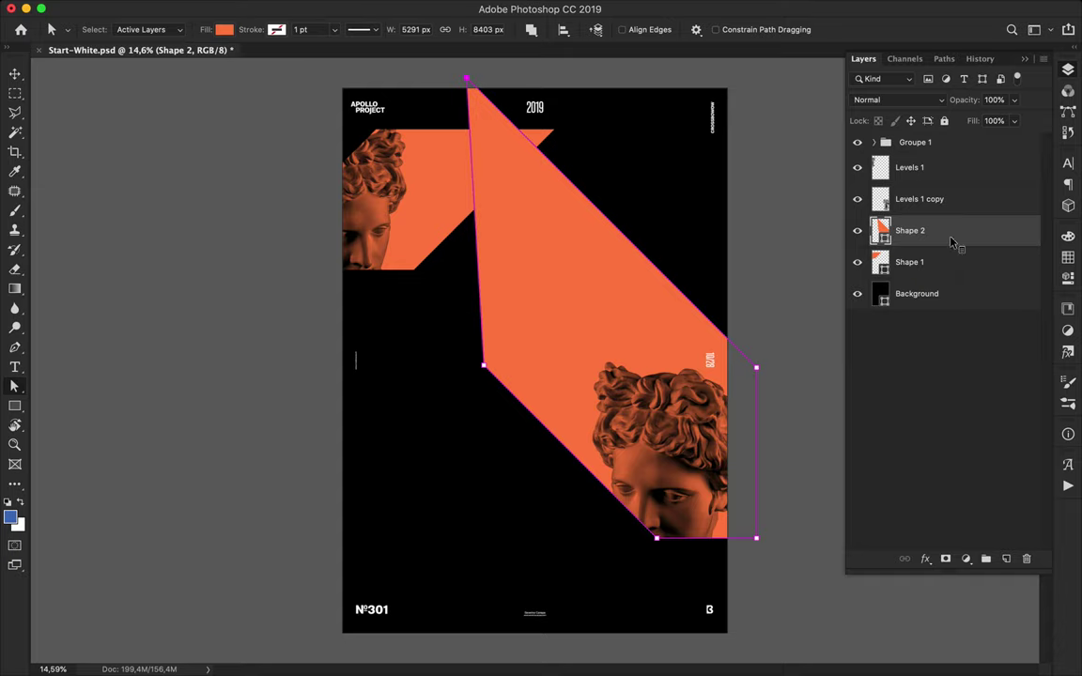
# - Cut away the slanted left side of the large orange shape with a rectangular selection so its edge is vertical
pyautogui.click(770, 242)
pyautogui.press('m')
pyautogui.moveTo(420, 79); pyautogui.dragTo(490, 411)
pyautogui.press('super+d')
# - Move the large orange shape down the poster and erase the leftover fragment near its upper corner
pyautogui.press('v')
pyautogui.moveTo(539, 295); pyautogui.dragTo(554, 452)
pyautogui.press('m')
pyautogui.moveTo(466, 227); pyautogui.dragTo(513, 264)
pyautogui.press('super+d')
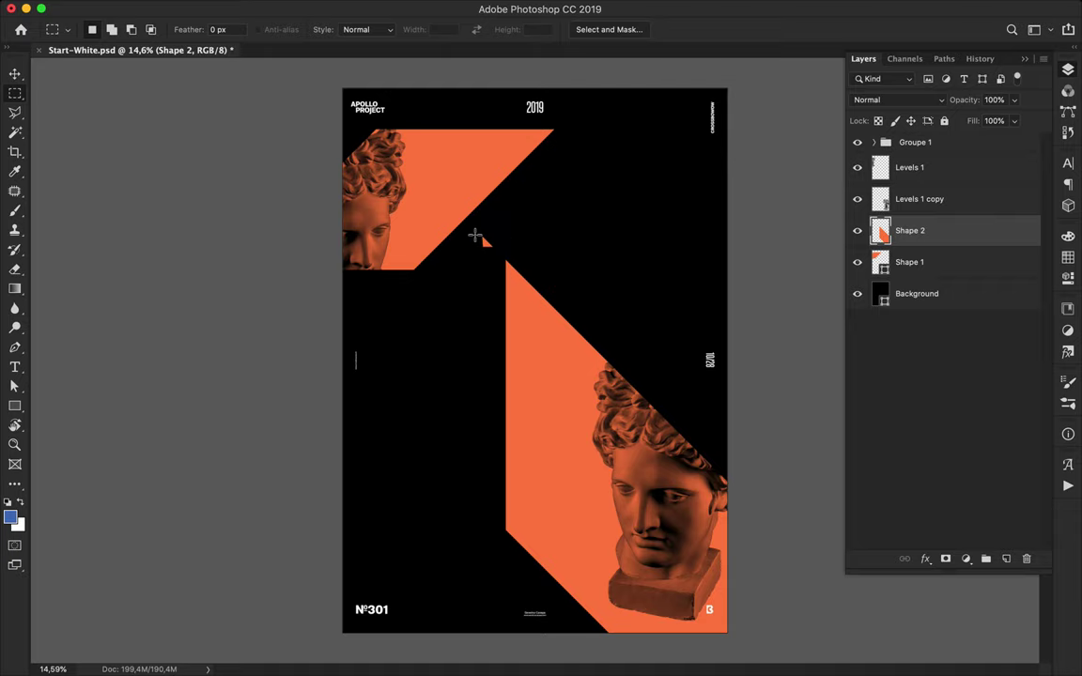
# - Move the large orange shape up toward the poster's right edge and shift both statue heads slightly right
pyautogui.press('v')
pyautogui.moveTo(551, 335); pyautogui.dragTo(623, 287)
pyautogui.moveTo(687, 412); pyautogui.dragTo(734, 465)
pyautogui.keyDown('super'); pyautogui.click(381, 193); pyautogui.keyUp('super')
pyautogui.moveTo(387, 196); pyautogui.dragTo(404, 202)
# - Draw a horizontal orange strip with a slanted right end, about 3473 × 475 px, below the upper head with the Pen tool
pyautogui.press('p')
pyautogui.click(323, 276)
pyautogui.click(481, 276)
pyautogui.click(507, 301)
pyautogui.click(317, 302)
pyautogui.click(323, 277)
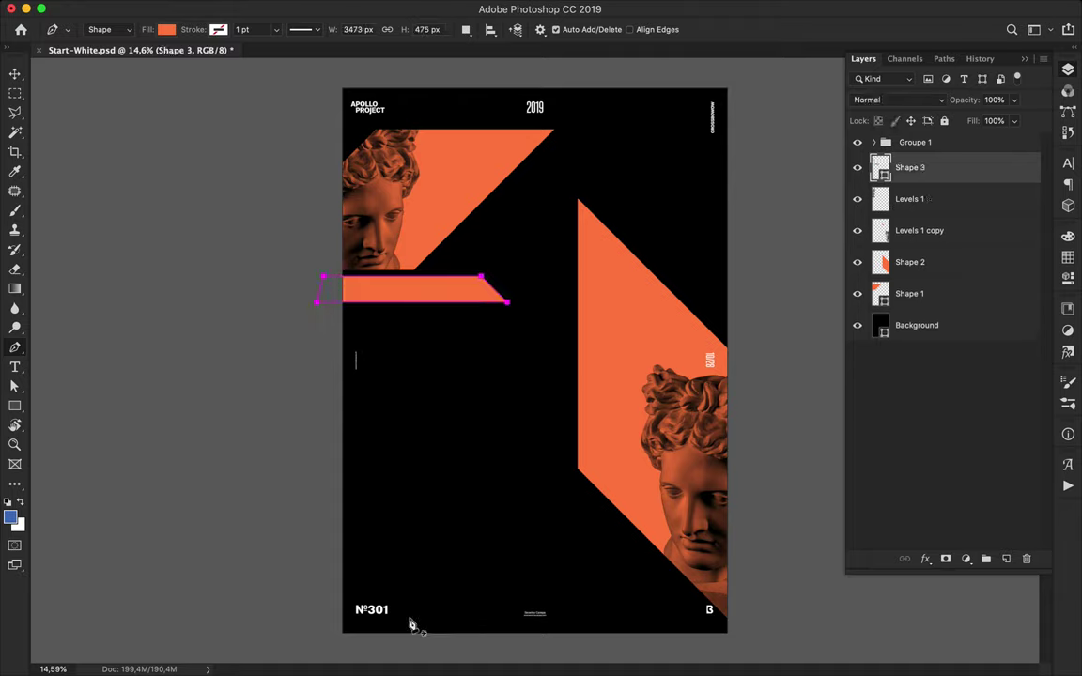
# - Draw a narrow diagonal orange strip, about 3498 × 3599 px, parallel to the large shape's lower edge
pyautogui.click(522, 432)
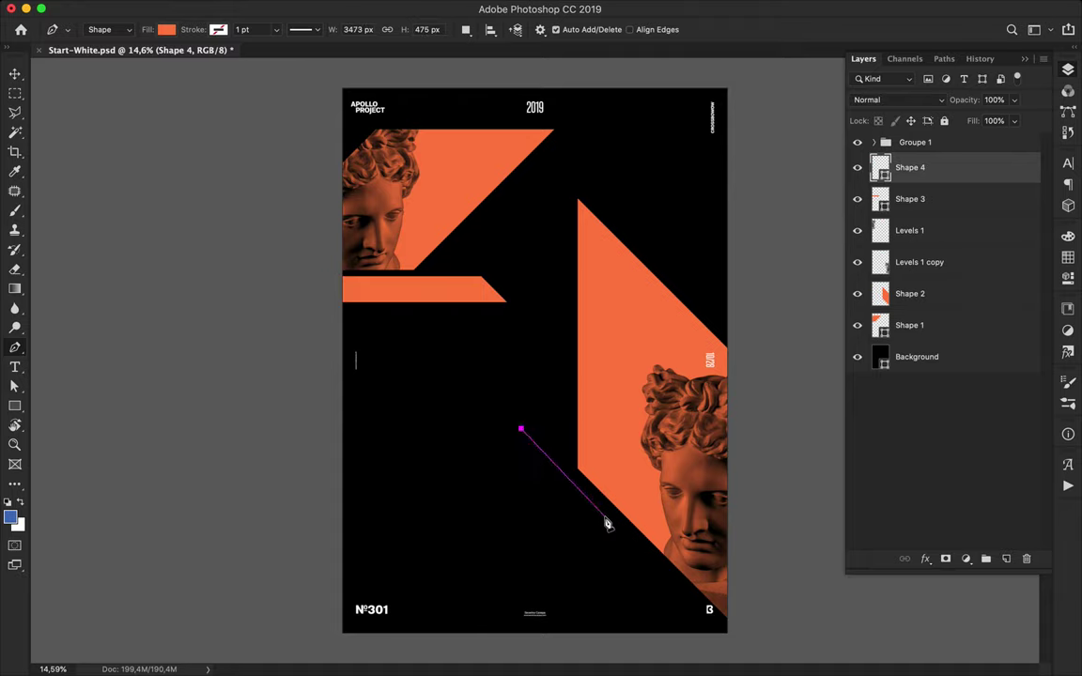
pyautogui.hotkey('ctrl', 'z')
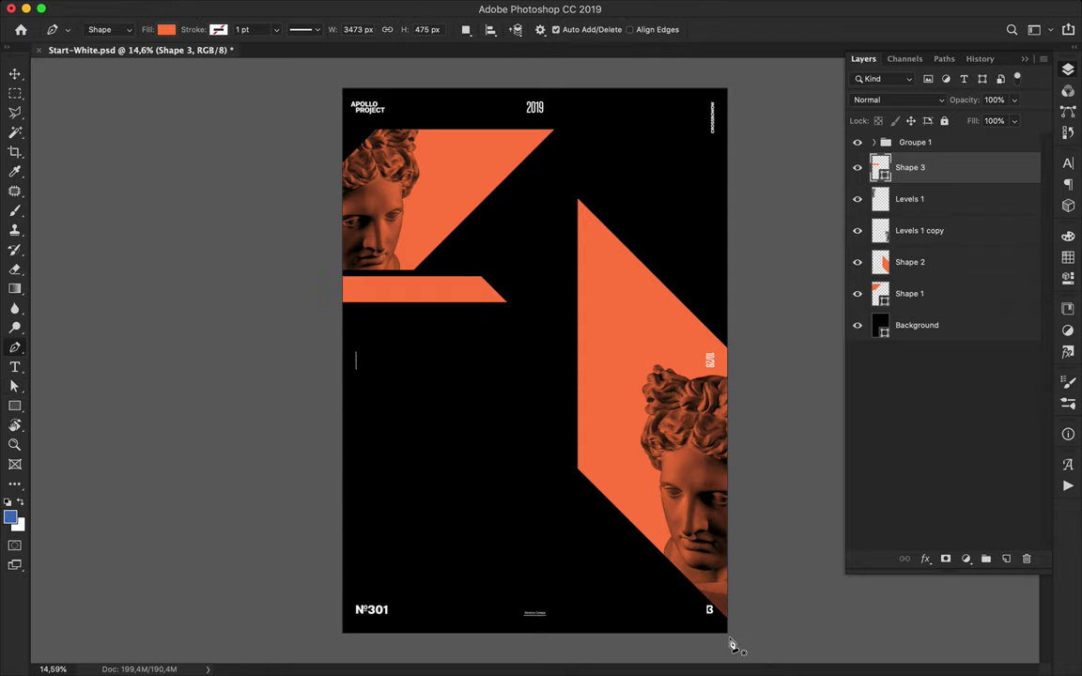
pyautogui.click(730, 640)
pyautogui.click(537, 447)
pyautogui.click(537, 464)
pyautogui.click(714, 644)
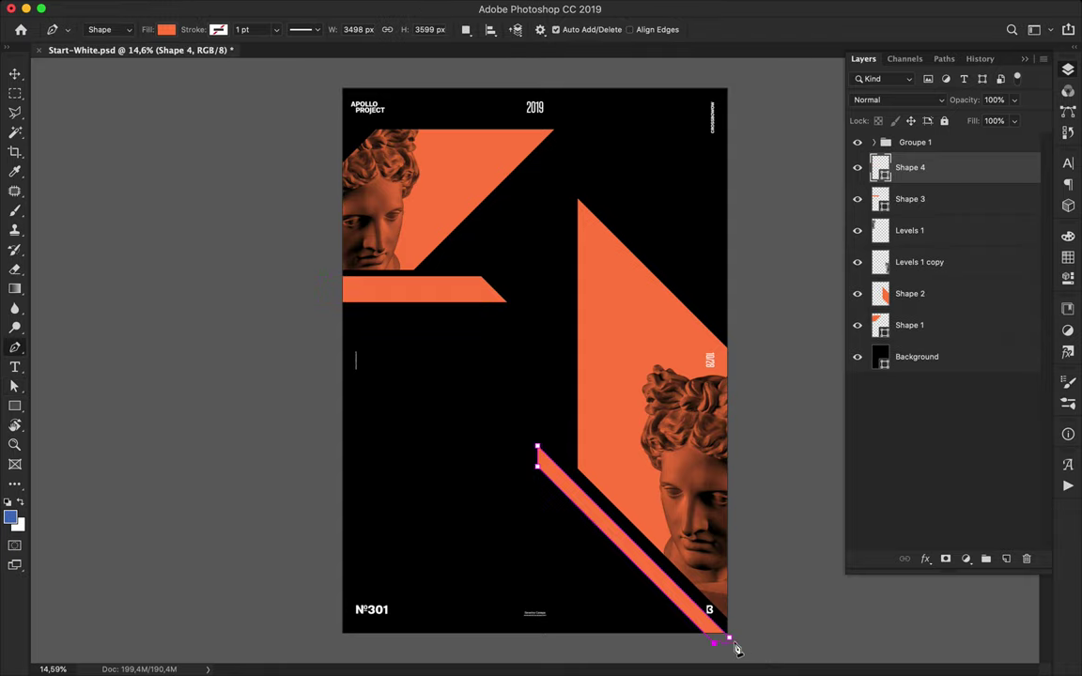
# - Draw a very thin diagonal orange line, about 4303 px wide and high, below the narrow diagonal strip
pyautogui.click(710, 647)
pyautogui.click(476, 413)
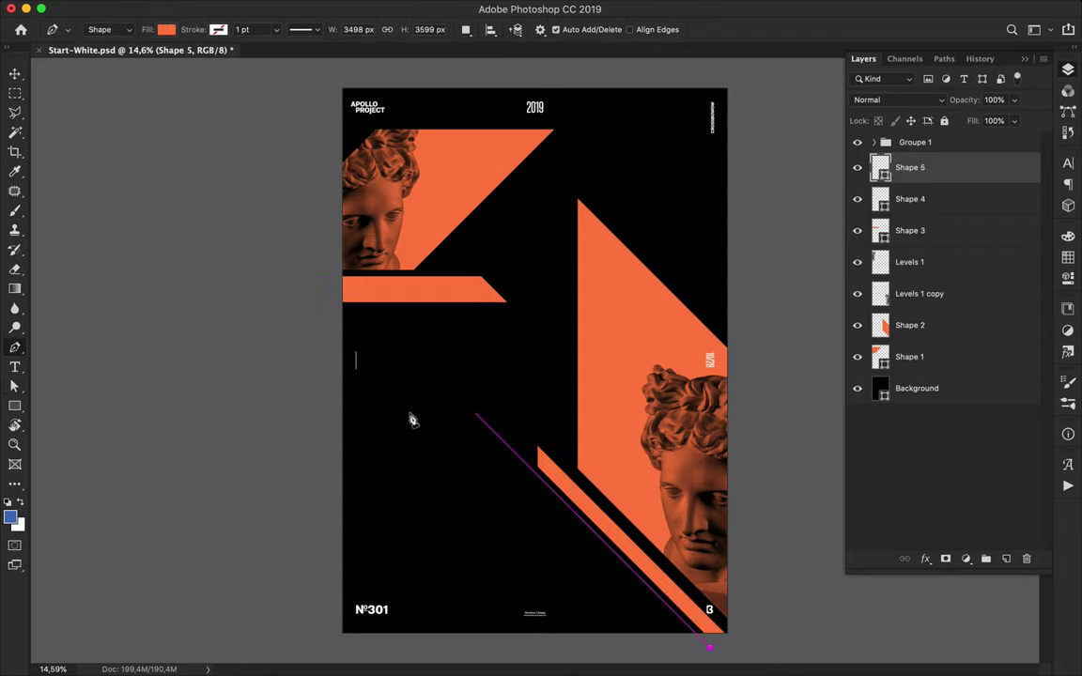
pyautogui.click(476, 420)
pyautogui.click(703, 646)
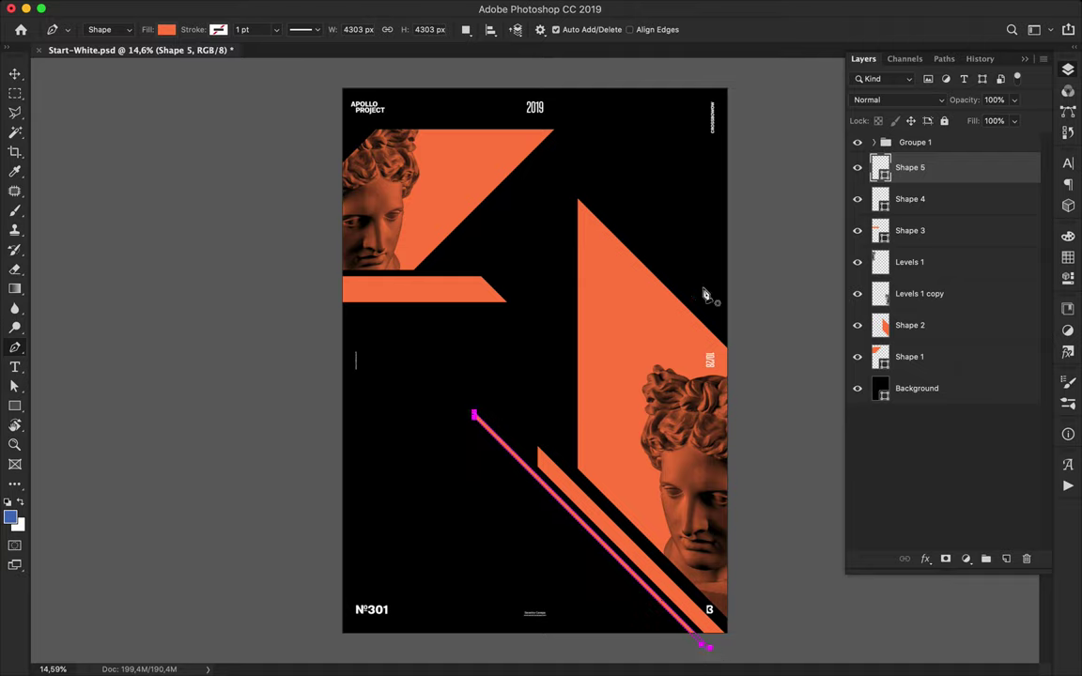
# - Draw a vertical orange strip, about 624 × 4816 px, along the poster's upper right edge with a slanted lower end
pyautogui.click(705, 80)
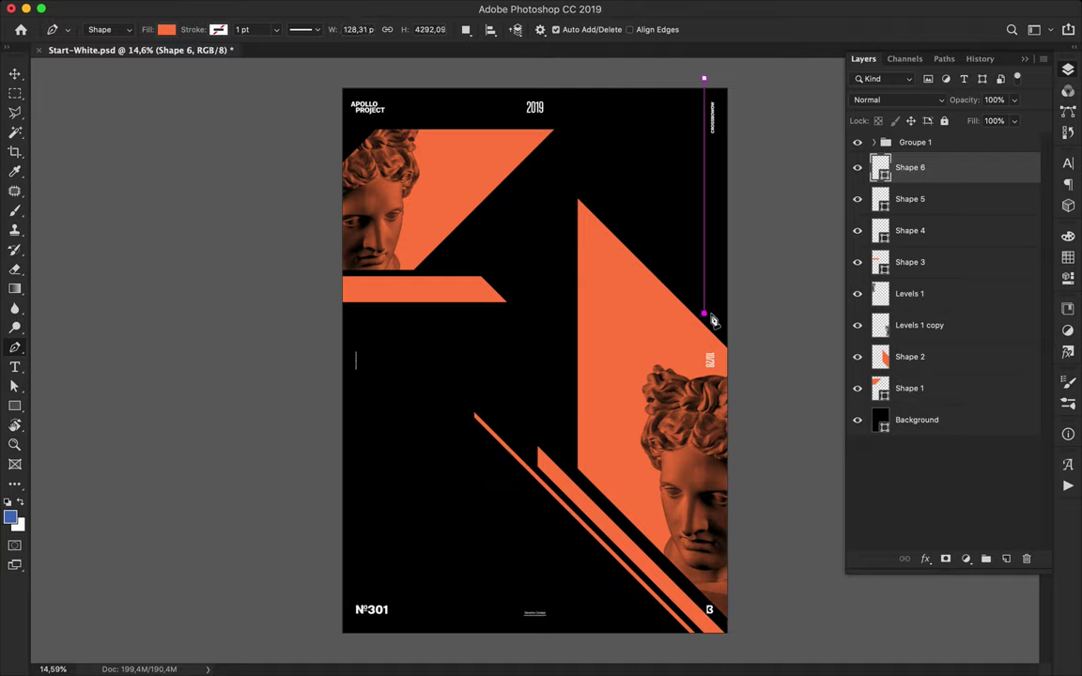
pyautogui.click(732, 341)
pyautogui.click(731, 83)
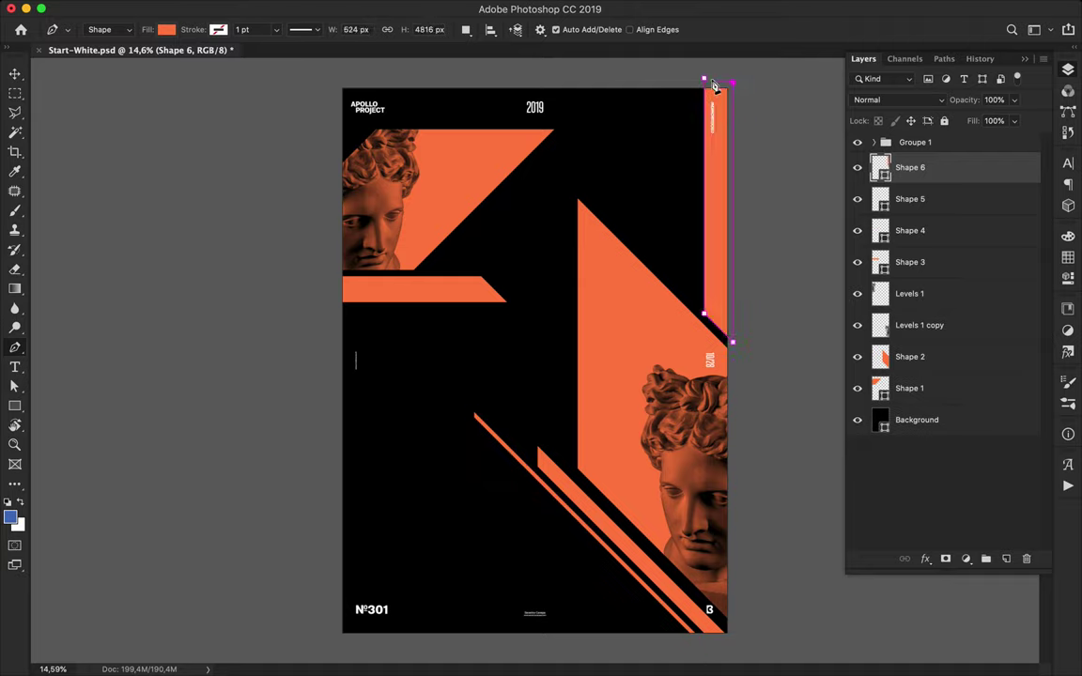
# - Draw a diagonal orange strip, about 2571 × 2967 px, descending from the poster's left edge toward the centre
pyautogui.click(335, 301)
pyautogui.click(475, 441)
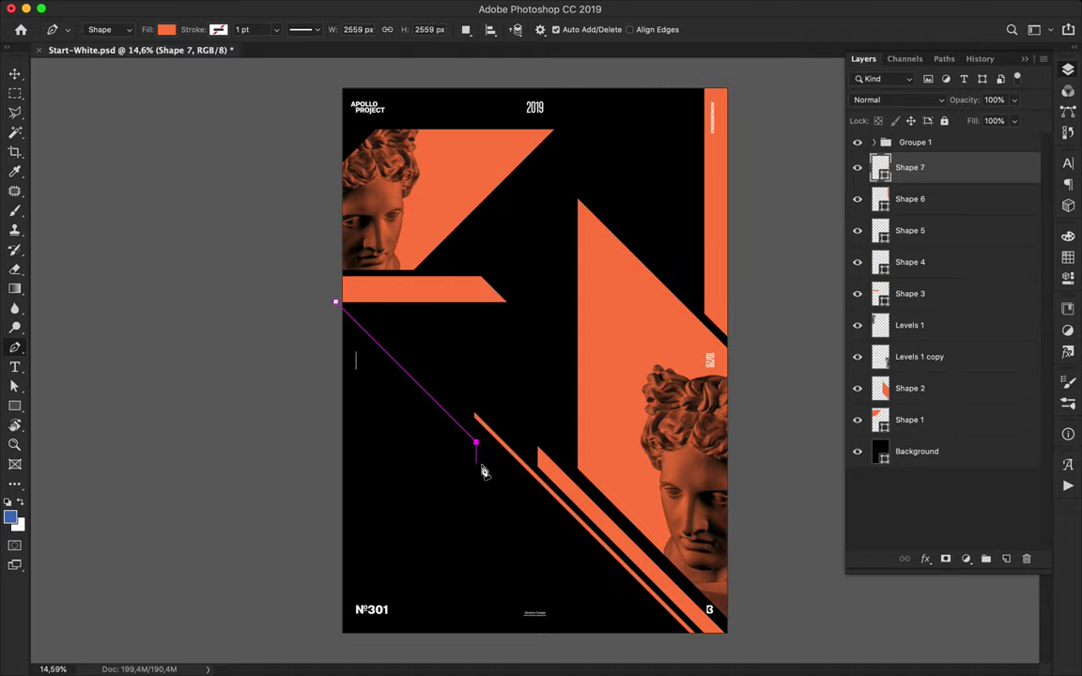
pyautogui.click(336, 324)
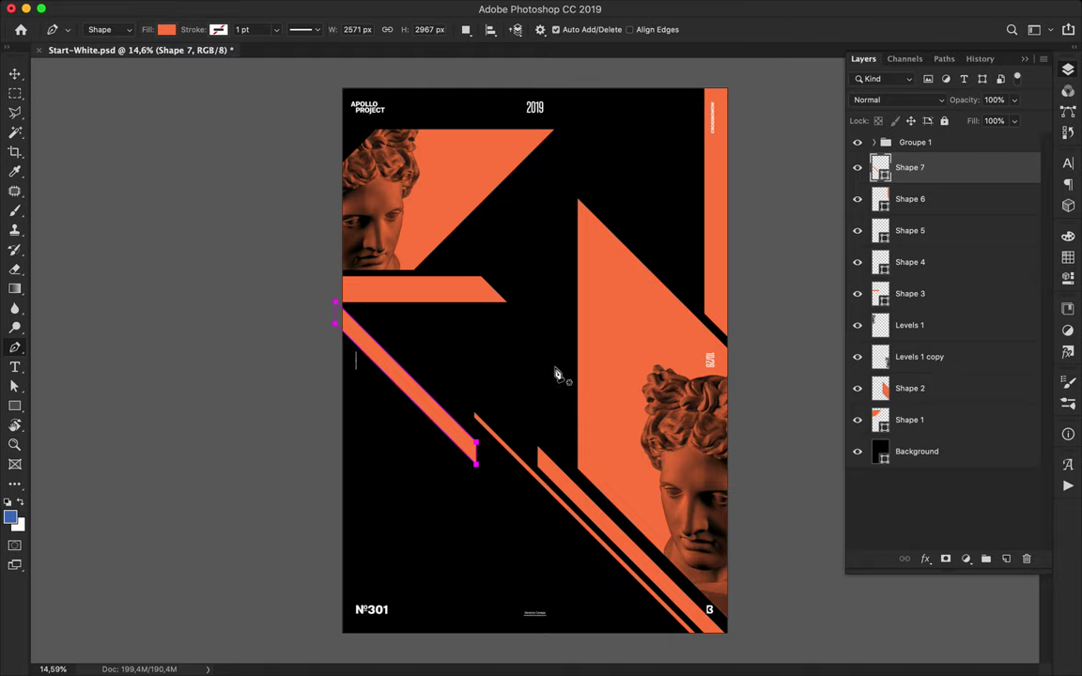
# - Delete the horizontal strip below the upper head and the very thin diagonal line
pyautogui.press('v')
pyautogui.keyDown('super'); pyautogui.click(485, 293); pyautogui.keyUp('super')
pyautogui.press('Delete')
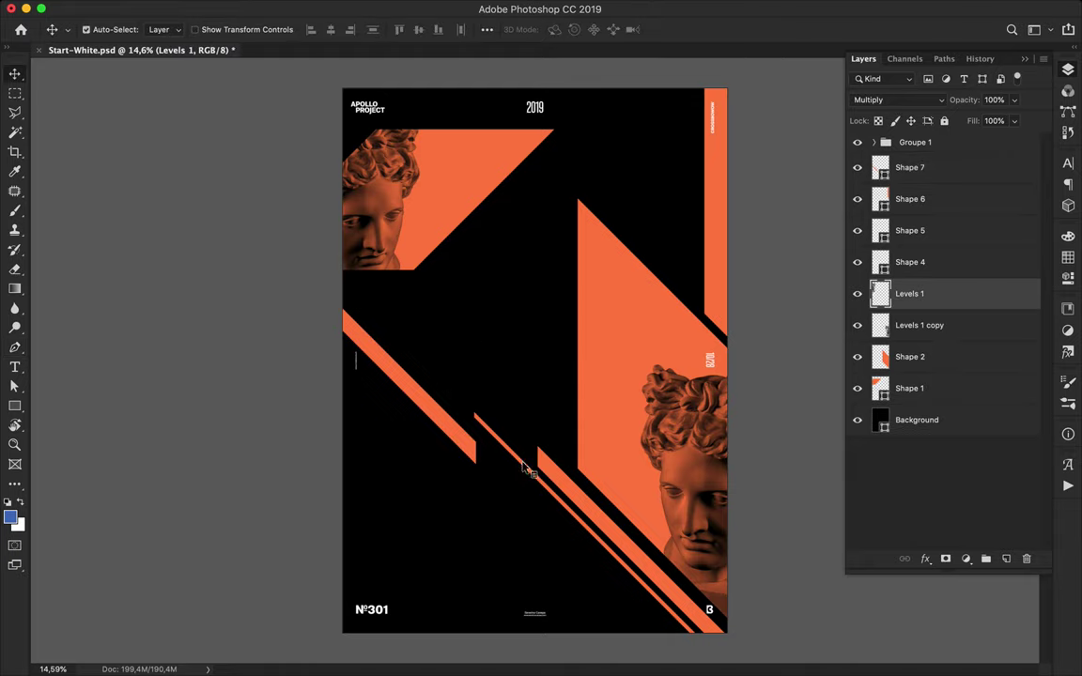
pyautogui.keyDown('super'); pyautogui.click(526, 467); pyautogui.keyUp('super')
pyautogui.press('BackSpace')
# - Move the lower diagonal strip down-right and the left one up-left, placing both layers beneath the statue head layers
pyautogui.moveTo(590, 507); pyautogui.dragTo(688, 589)
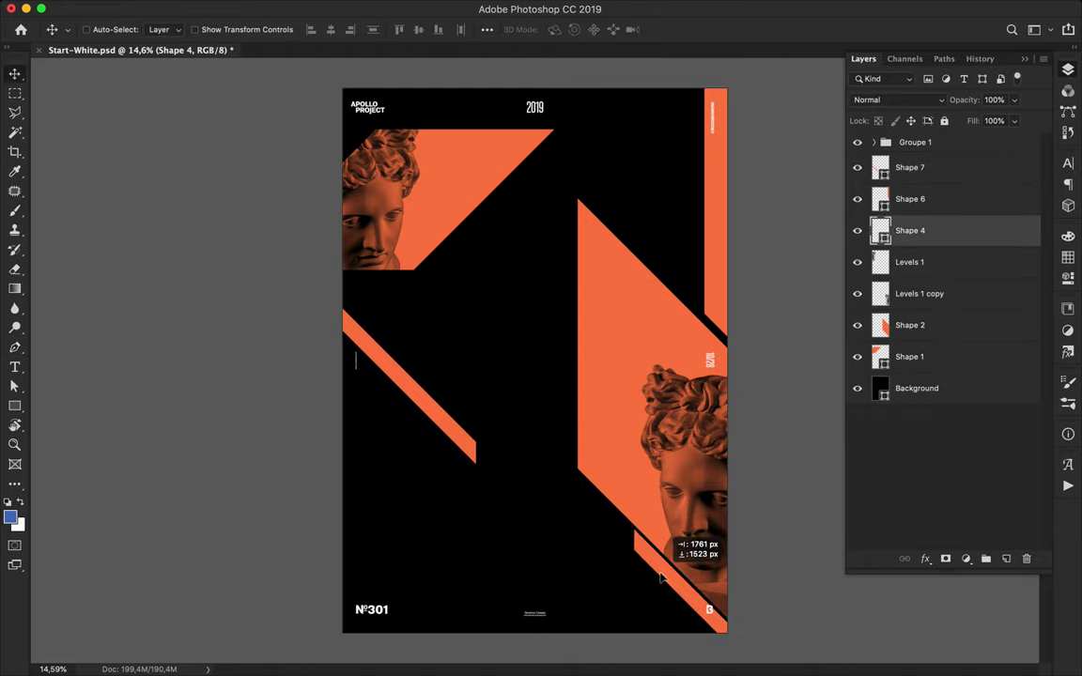
pyautogui.moveTo(957, 234); pyautogui.dragTo(959, 303)
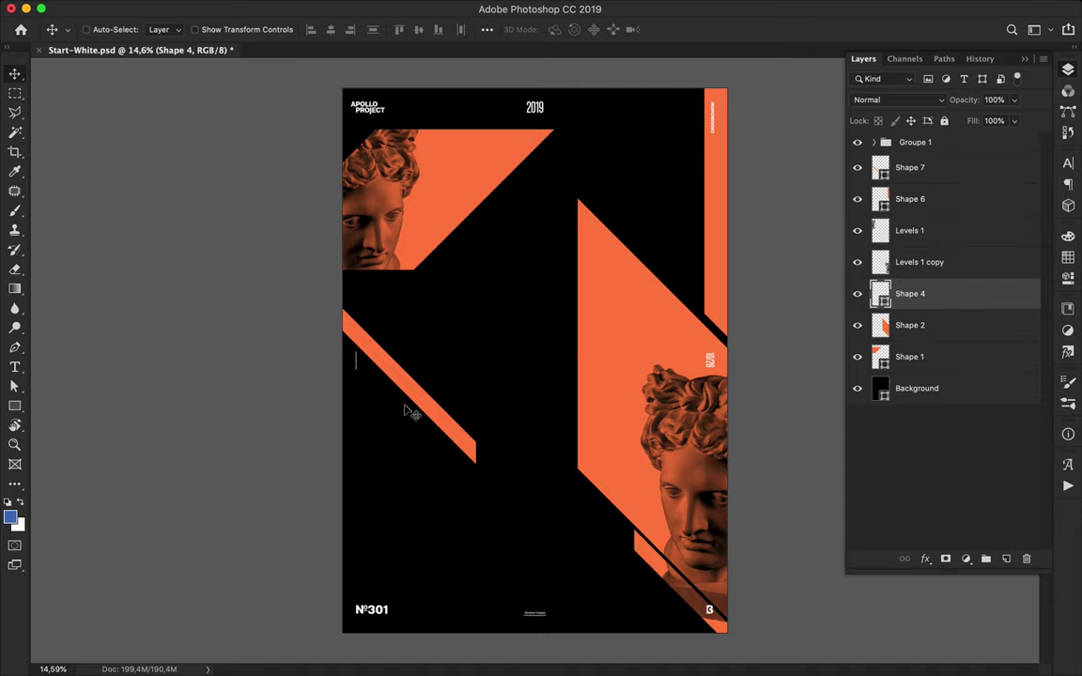
pyautogui.keyDown('super'); pyautogui.click(435, 404); pyautogui.keyUp('super')
pyautogui.moveTo(435, 404); pyautogui.dragTo(351, 318)
pyautogui.moveTo(930, 179); pyautogui.dragTo(930, 294)
pyautogui.moveTo(490, 301); pyautogui.dragTo(378, 329)
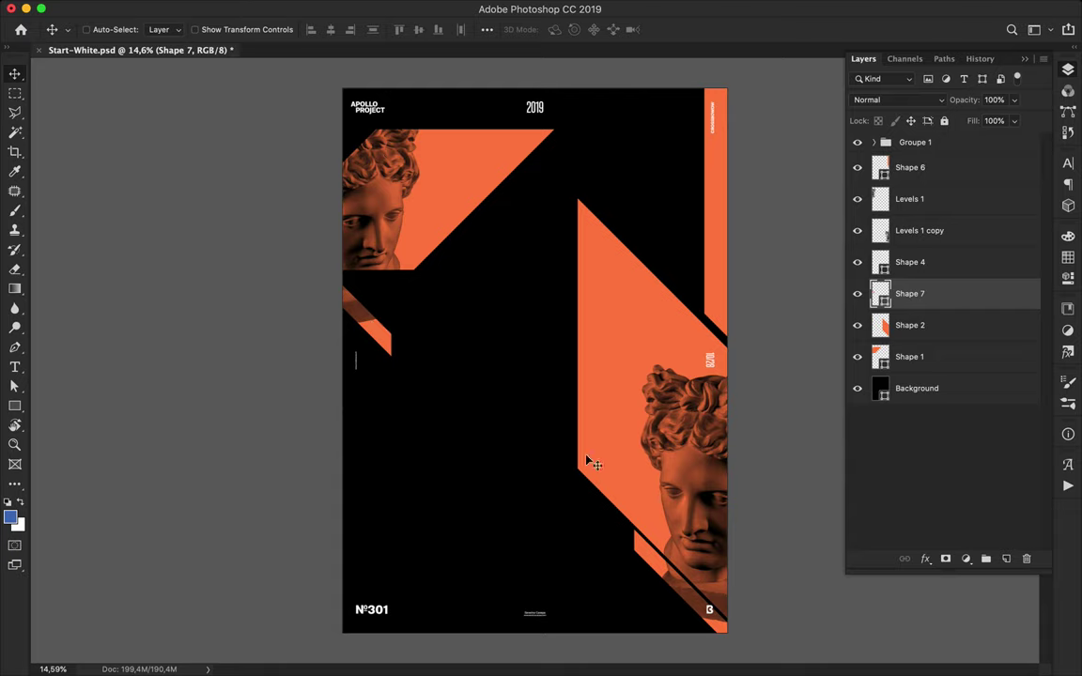
# - Draw a wider four-sided diagonal orange band below the lower strip in the poster's bottom right corner
pyautogui.press('p')
pyautogui.click(718, 644)
pyautogui.click(614, 540)
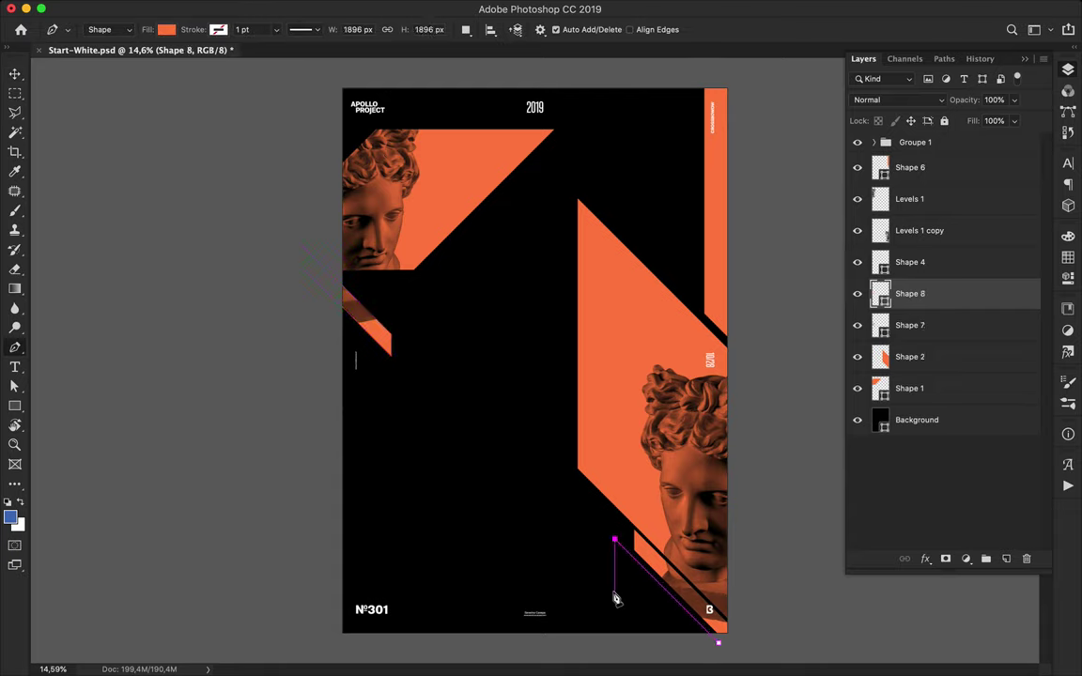
pyautogui.click(614, 592)
# - Delete the narrow diagonal strip and the wider band beside the lower statue head
pyautogui.press('v')
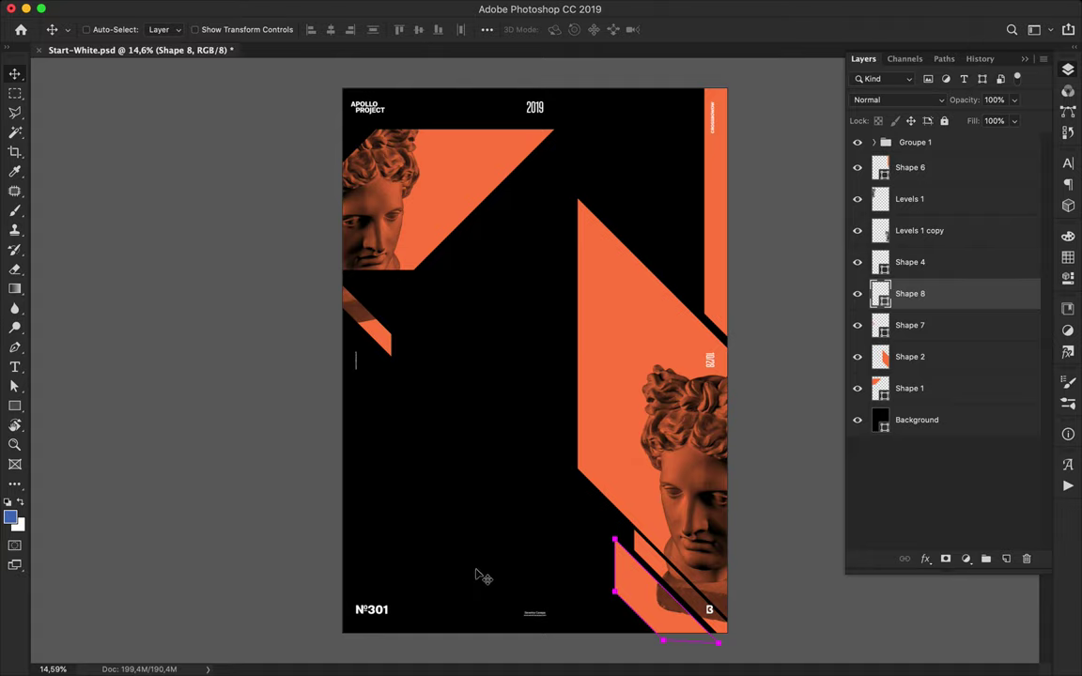
pyautogui.keyDown('super'); pyautogui.click(655, 563); pyautogui.keyUp('super')
pyautogui.press('Delete')
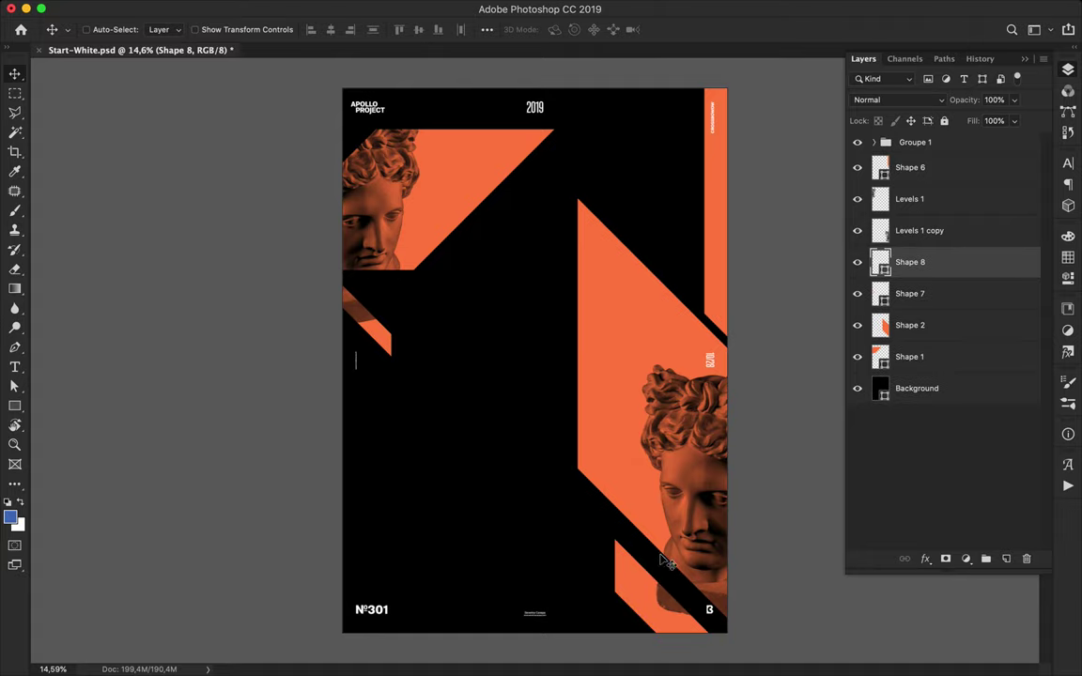
pyautogui.press('Delete')
# - Draw a flat-topped diagonal orange band, about 2640 × 1610 px, running off the poster's bottom right corner
pyautogui.press('p')
pyautogui.click(729, 647)
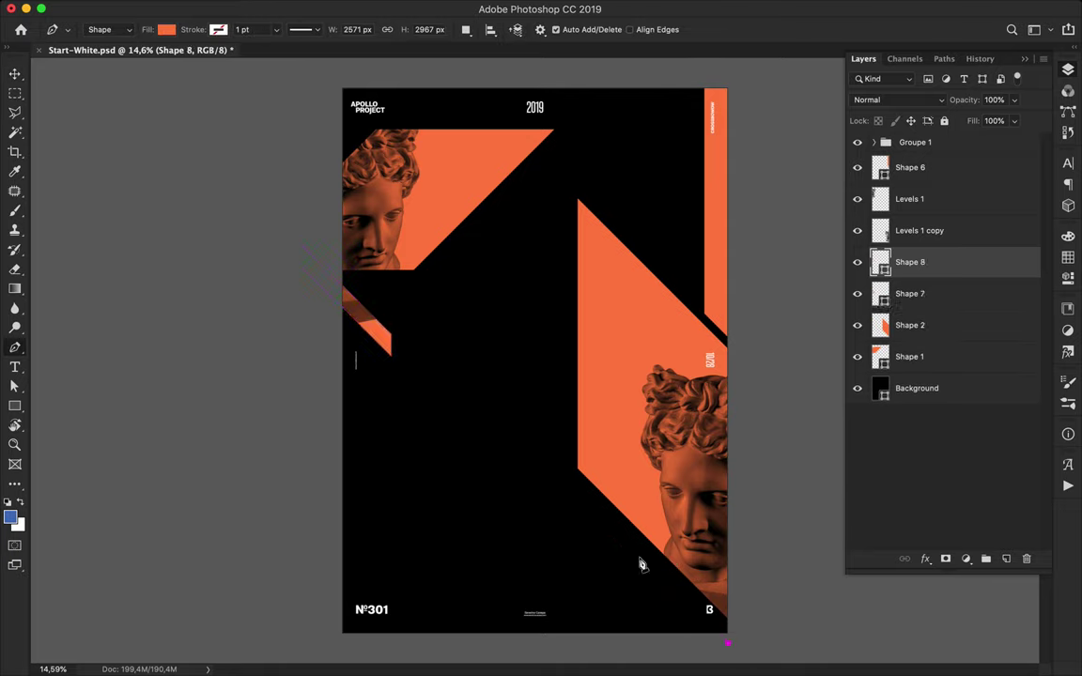
pyautogui.click(643, 559)
pyautogui.click(583, 559)
pyautogui.click(671, 646)
pyautogui.click(729, 647)
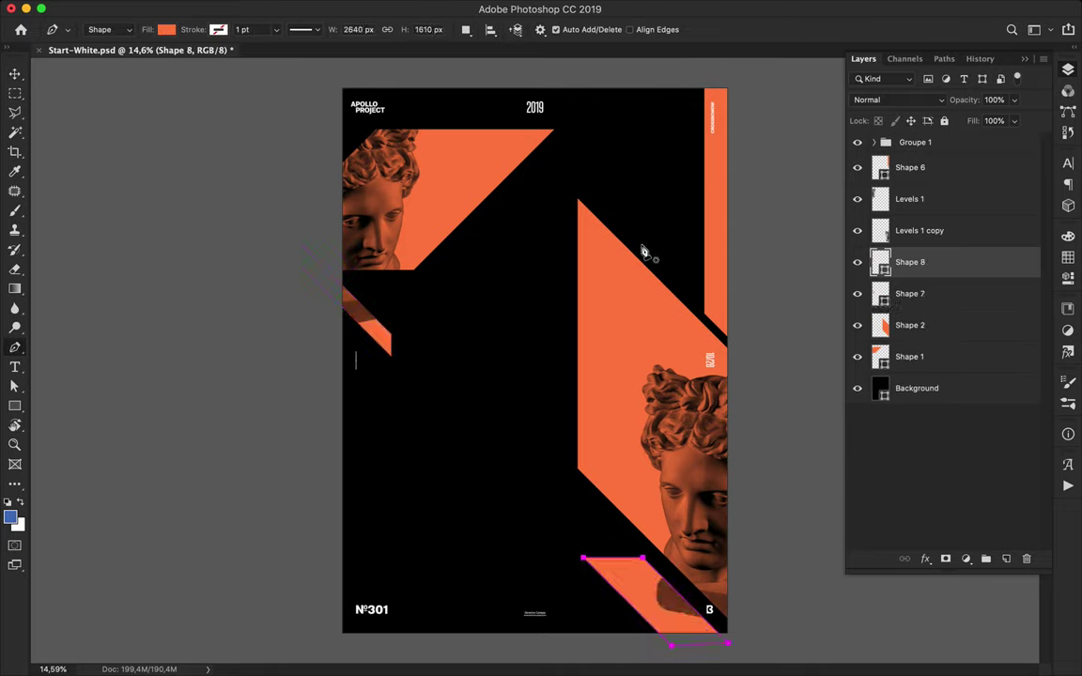
pyautogui.press('v')
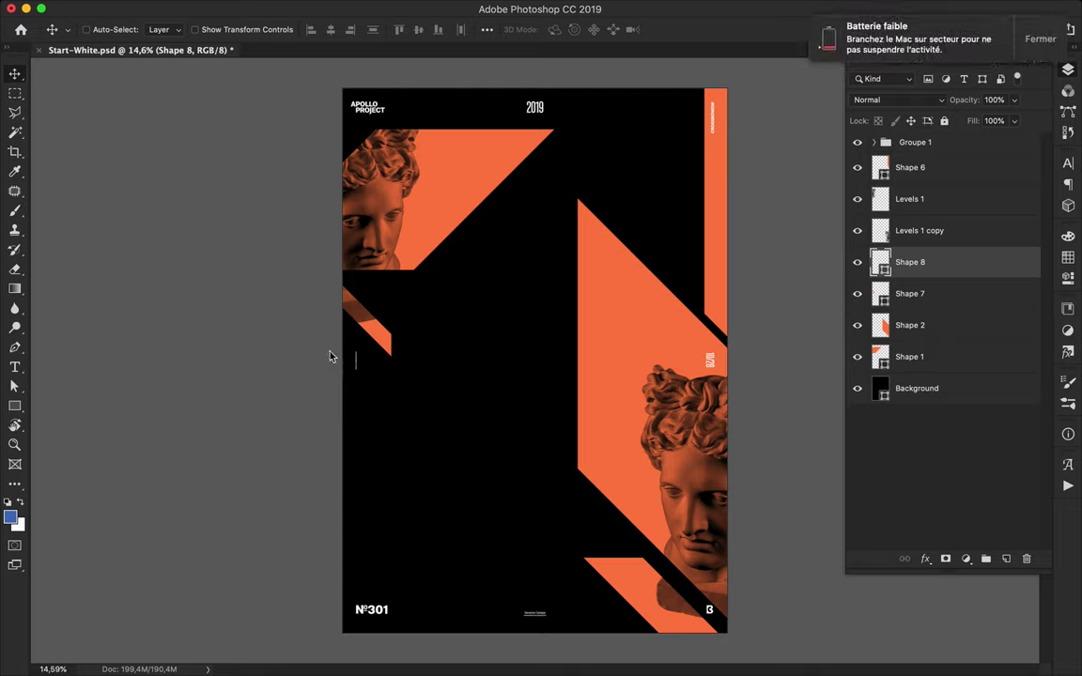
# - Dismiss the battery notification and draw a large rising orange band, about 4292 × 4862 px, from the lower left edge to the centre
pyautogui.click(1061, 52)
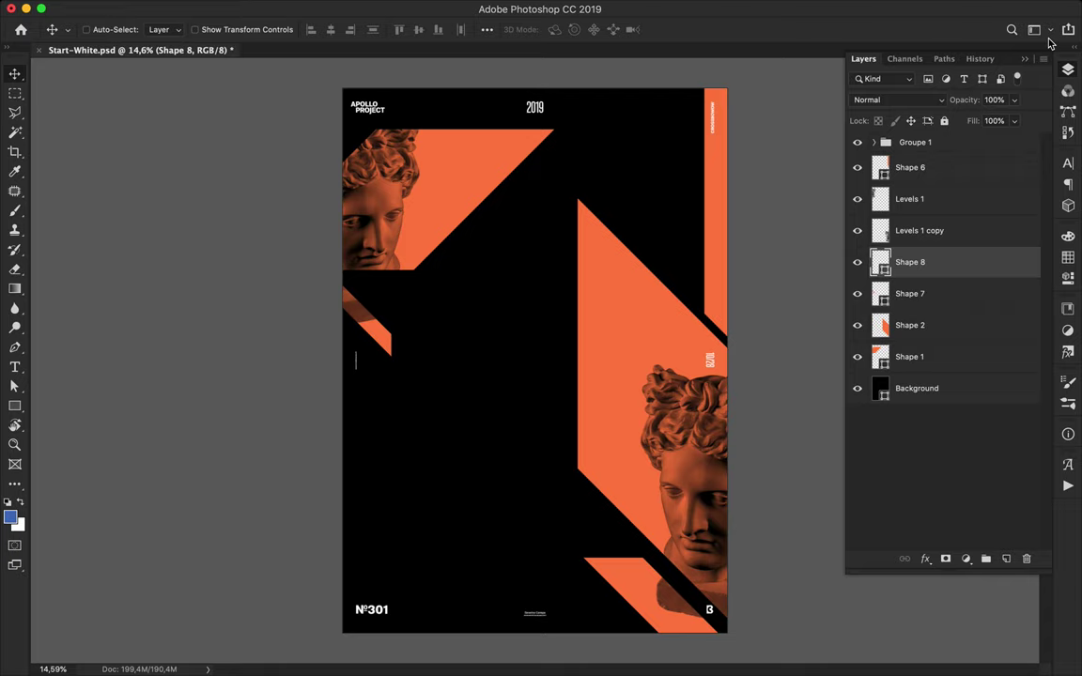
pyautogui.press('p')
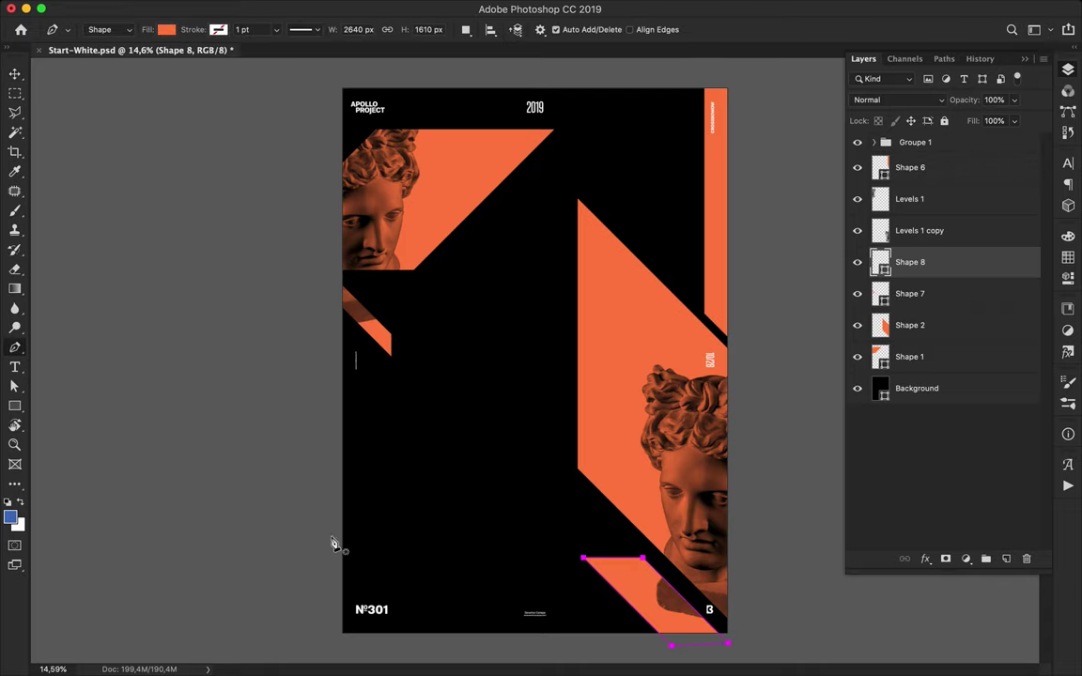
pyautogui.click(330, 536)
pyautogui.click(431, 536)
pyautogui.click(551, 416)
pyautogui.click(550, 271)
pyautogui.click(315, 507)
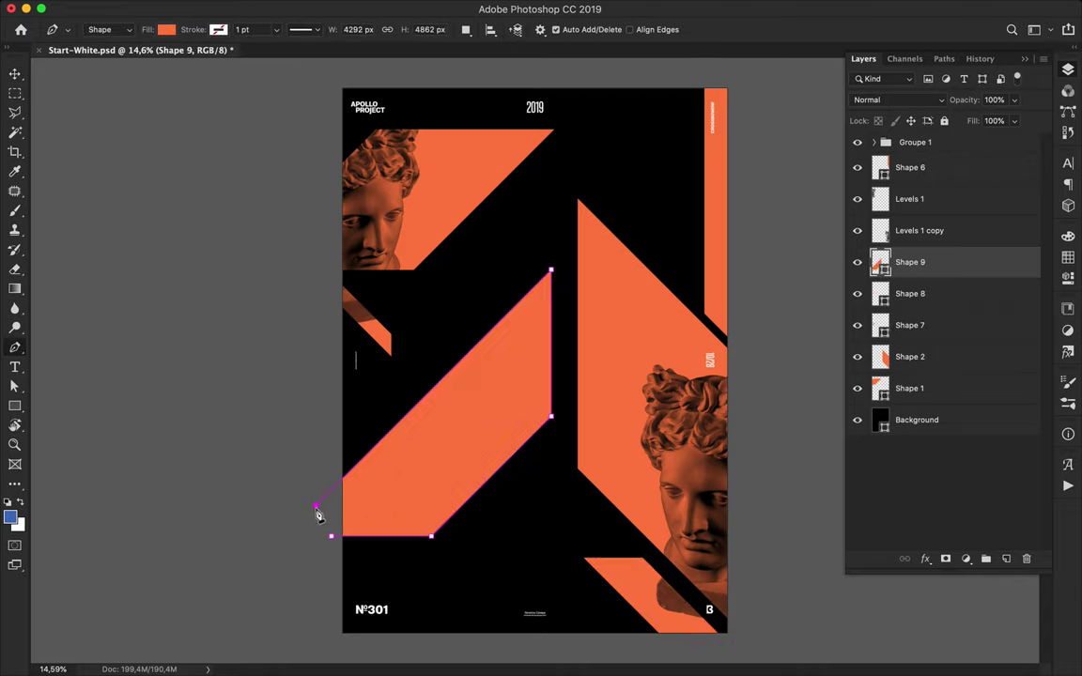
pyautogui.click(333, 536)
pyautogui.press('a')
pyautogui.click(320, 559)
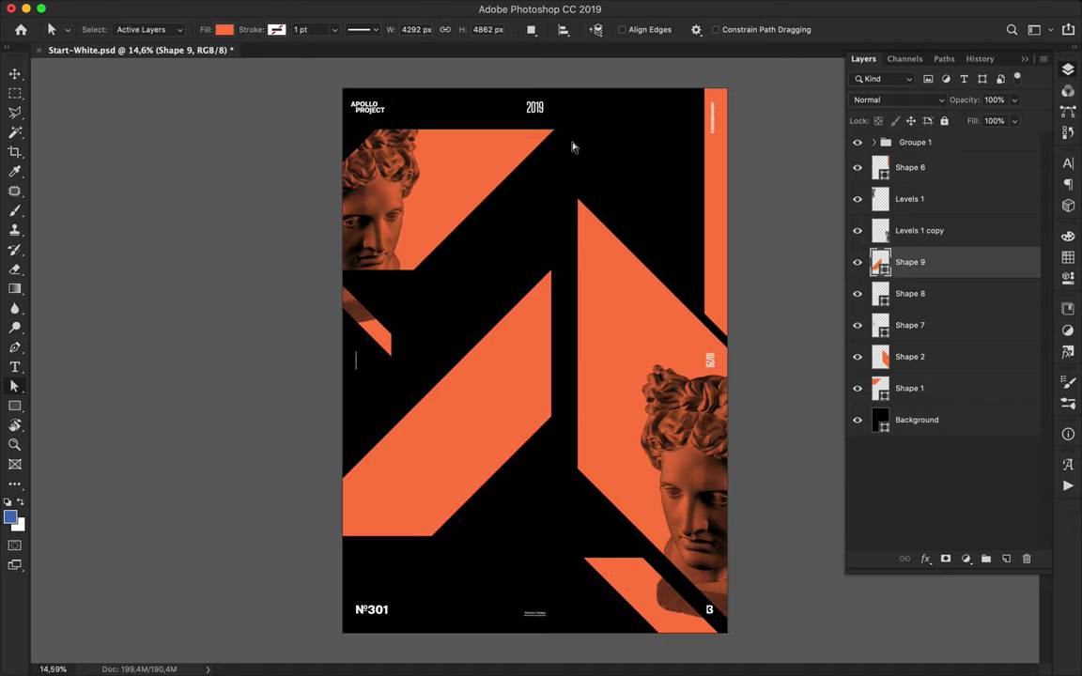
pyautogui.press('v')
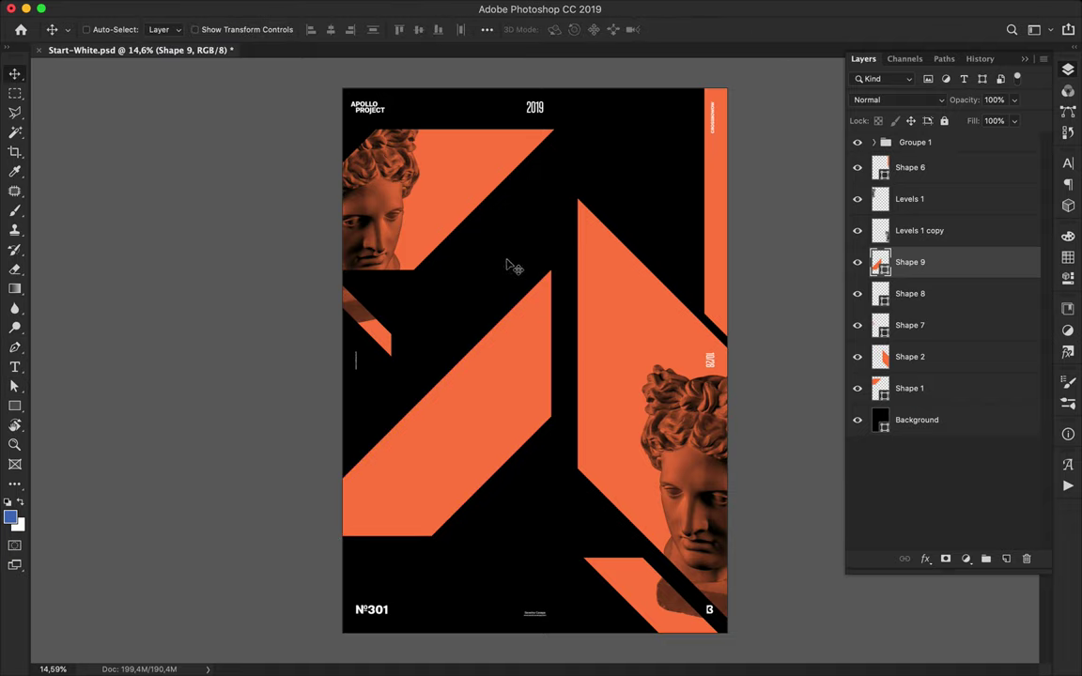
# - Add the text APOLLO in the black area between the upper left shape and the large rising band
pyautogui.press('t')
pyautogui.click(475, 261)
pyautogui.write('APOLLO')
pyautogui.press('Escape')
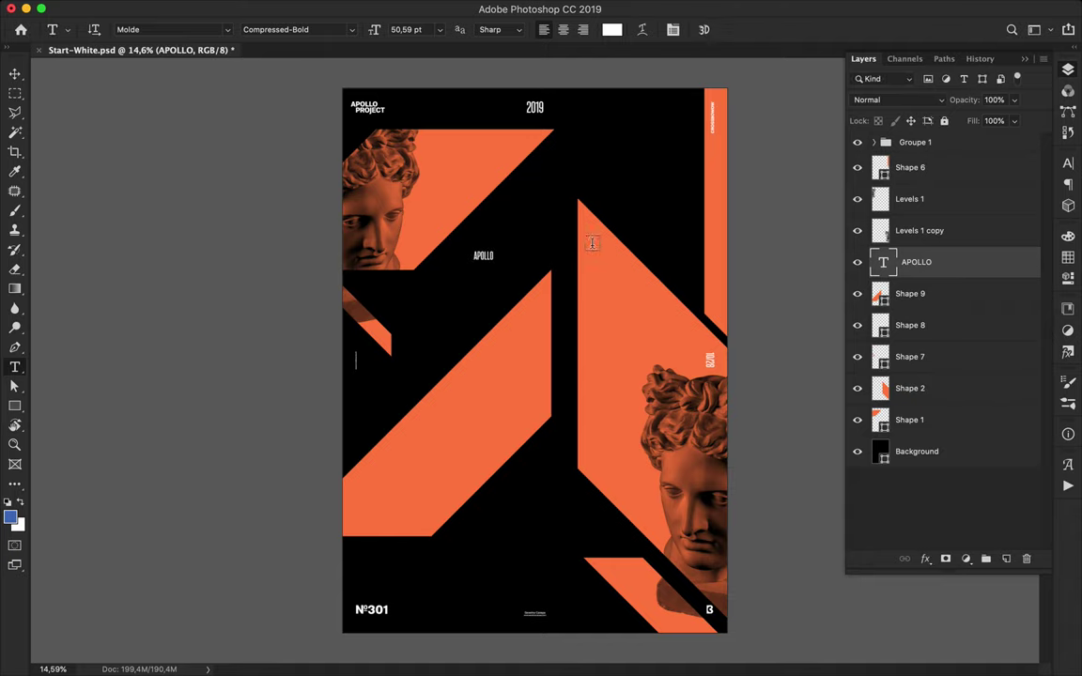
# - Set the APOLLO text to the Medium font style at 40,59 pt
pyautogui.click(1070, 165)
pyautogui.click(1033, 176)
pyautogui.scroll(-10, 965, 404)
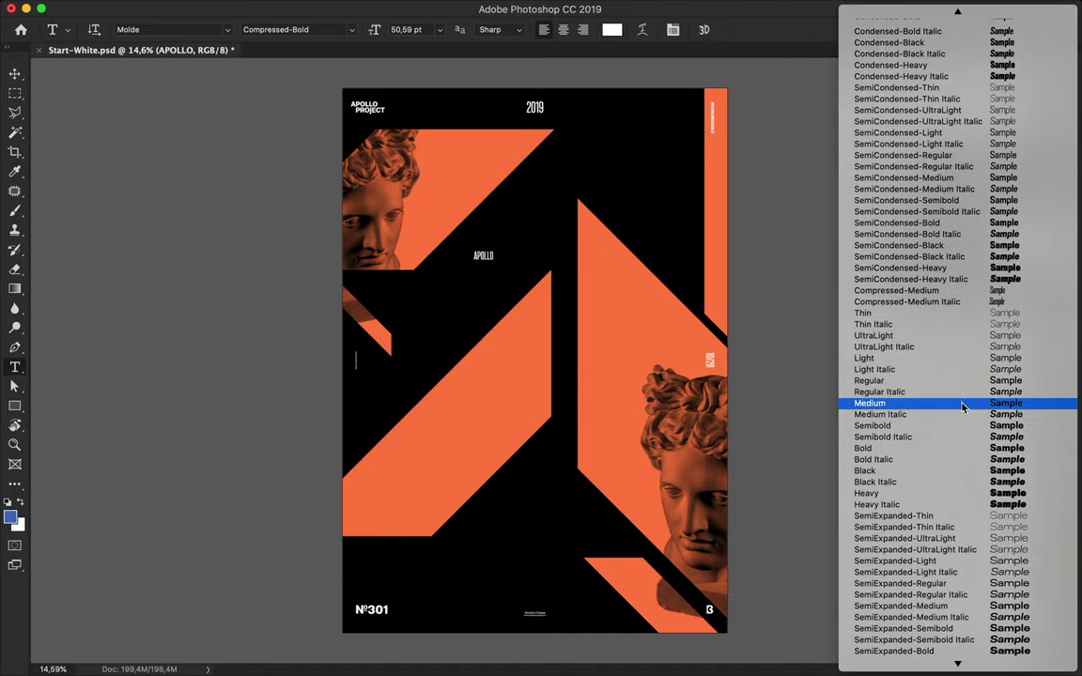
pyautogui.click(965, 404)
pyautogui.click(949, 197)
pyautogui.hotkey('shift', 'Down')
# - Increase the tracking of the APOLLO text to 1200
pyautogui.click(1010, 211)
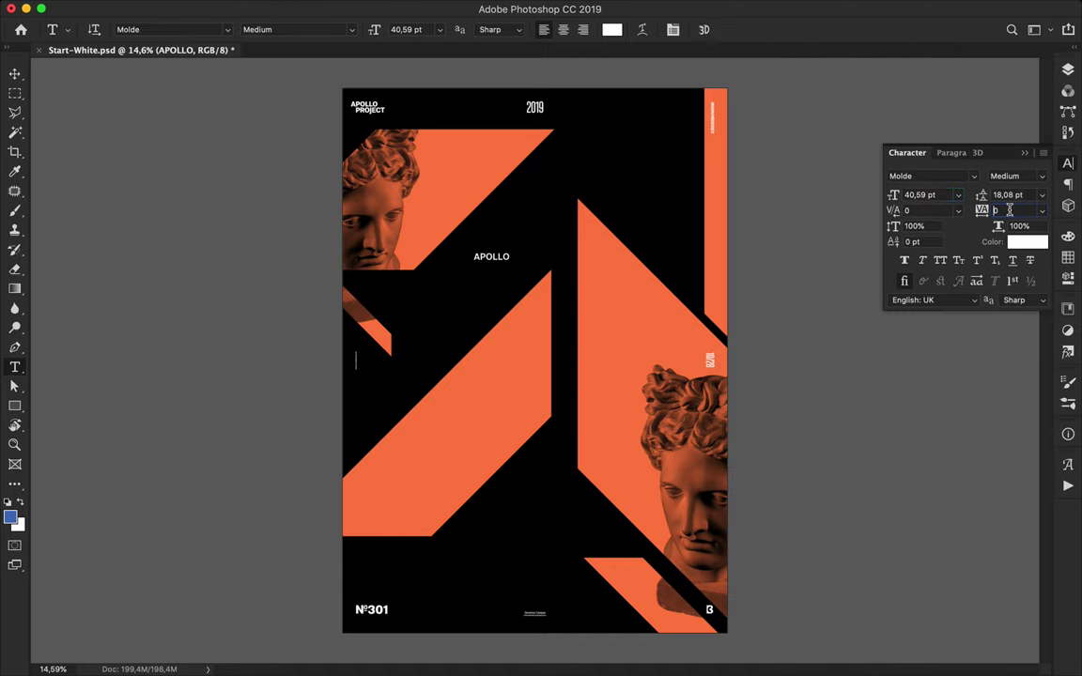
pyautogui.hotkey('shift', 'Up')
pyautogui.hotkey('shift', 'Up')
pyautogui.hotkey('shift', 'Up')
pyautogui.hotkey('shift', 'Up')
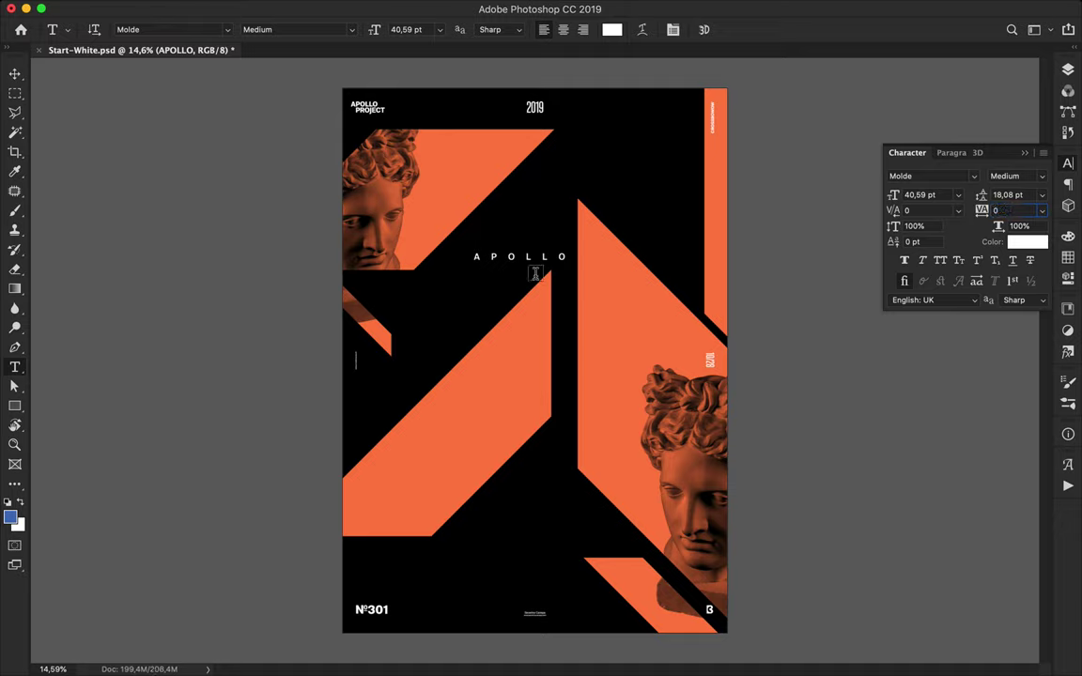
# - Move the APOLLO text over the upper left shape's slanted edge and make a slightly offset copy in black
pyautogui.press('v')
pyautogui.moveTo(516, 268); pyautogui.dragTo(485, 222)
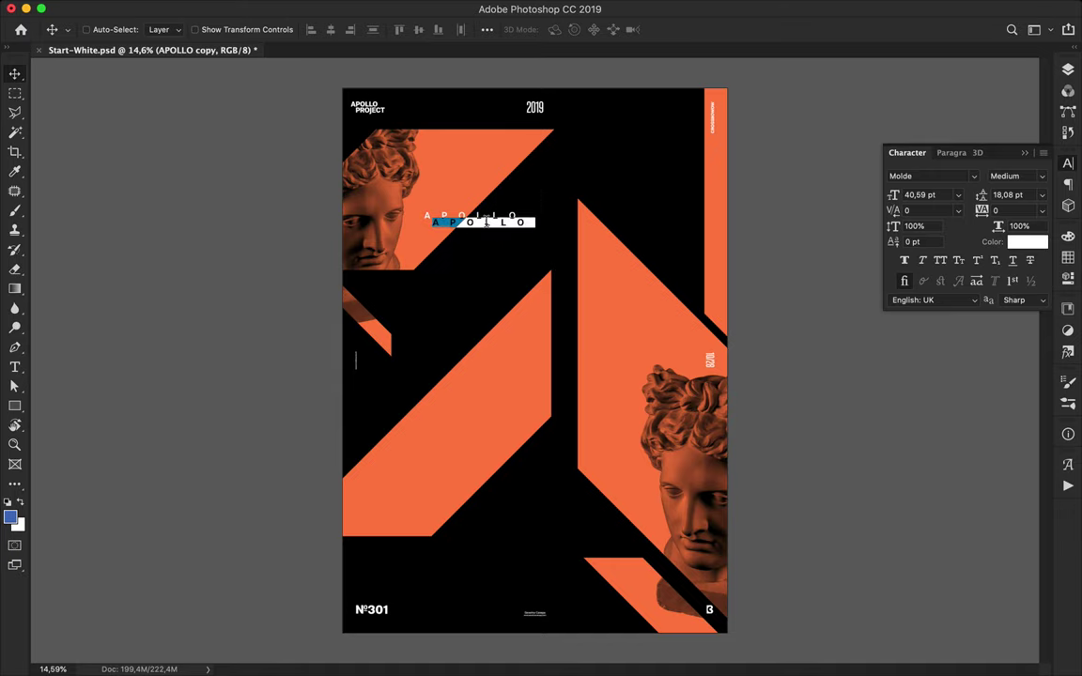
pyautogui.click(612, 32)
pyautogui.moveTo(462, 341); pyautogui.dragTo(379, 382)
pyautogui.click(738, 182)
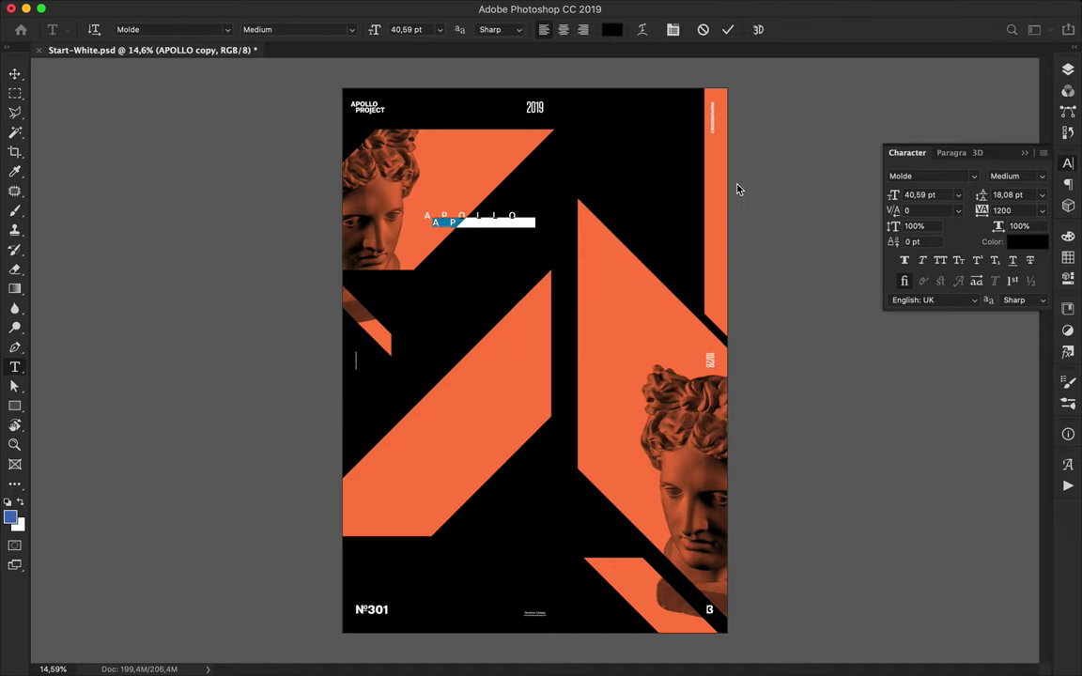
# - Copy the black APOLLO text onto the large right shape beside the lower head and change its wording to 365°
pyautogui.click(15, 74)
pyautogui.moveTo(454, 224); pyautogui.dragTo(617, 486)
pyautogui.press('t')
pyautogui.click(620, 489)
pyautogui.write('365°')
pyautogui.press('super+Return')
# - Duplicate the 365° text with a slight offset and recolour the copy white
pyautogui.press('v')
pyautogui.moveTo(617, 487); pyautogui.dragTo(622, 491)
pyautogui.press('t')
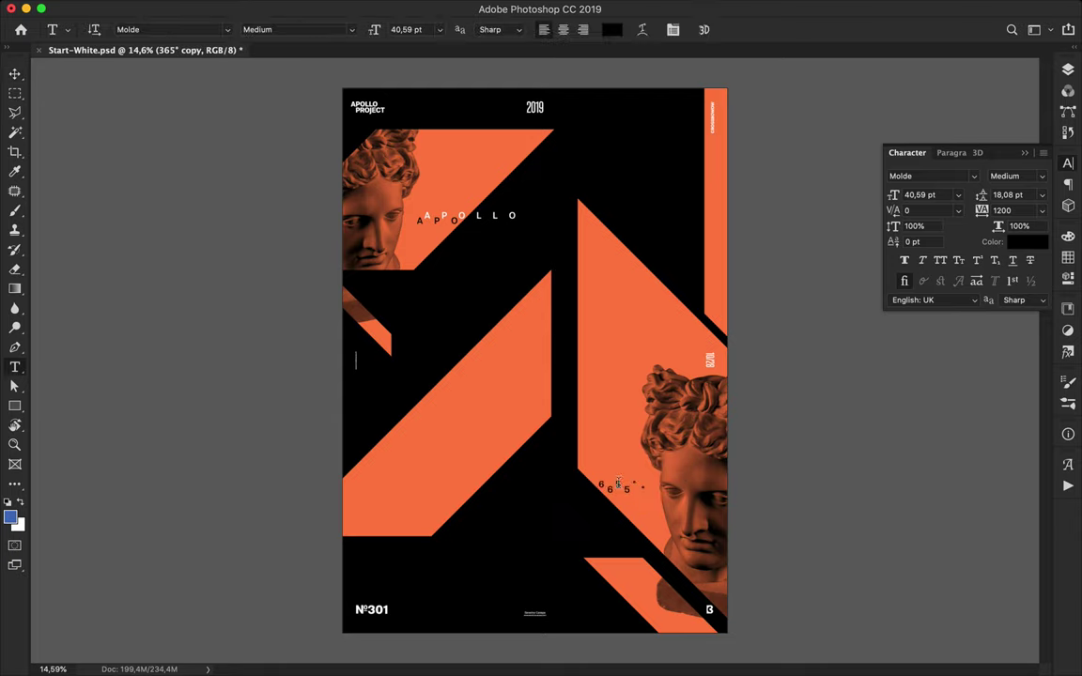
pyautogui.doubleClick(620, 483)
pyautogui.click(611, 29)
pyautogui.click(756, 184)
pyautogui.click(14, 71)
# - Duplicate the 365° text with a slight offset down and to the left, and recolour the copy orange
pyautogui.moveTo(612, 495)
pyautogui.mouseDown()
pyautogui.moveTo(590, 498)
pyautogui.moveTo(601, 508)
pyautogui.mouseUp()
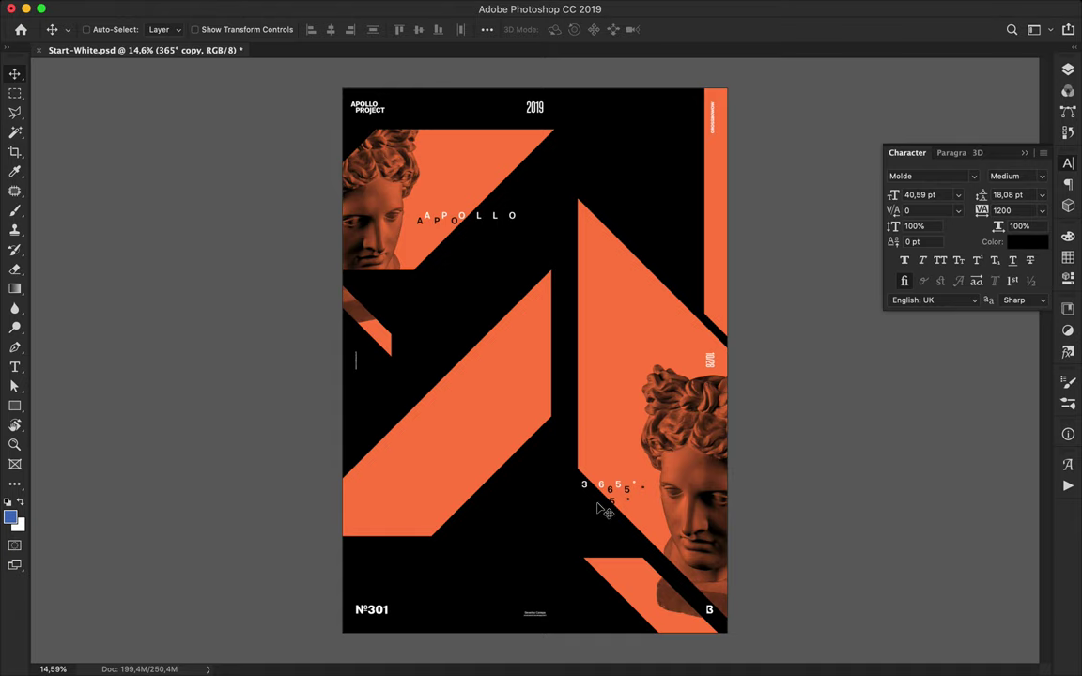
pyautogui.press('t')
pyautogui.click(612, 30)
pyautogui.click(1068, 70)
pyautogui.click(1069, 258)
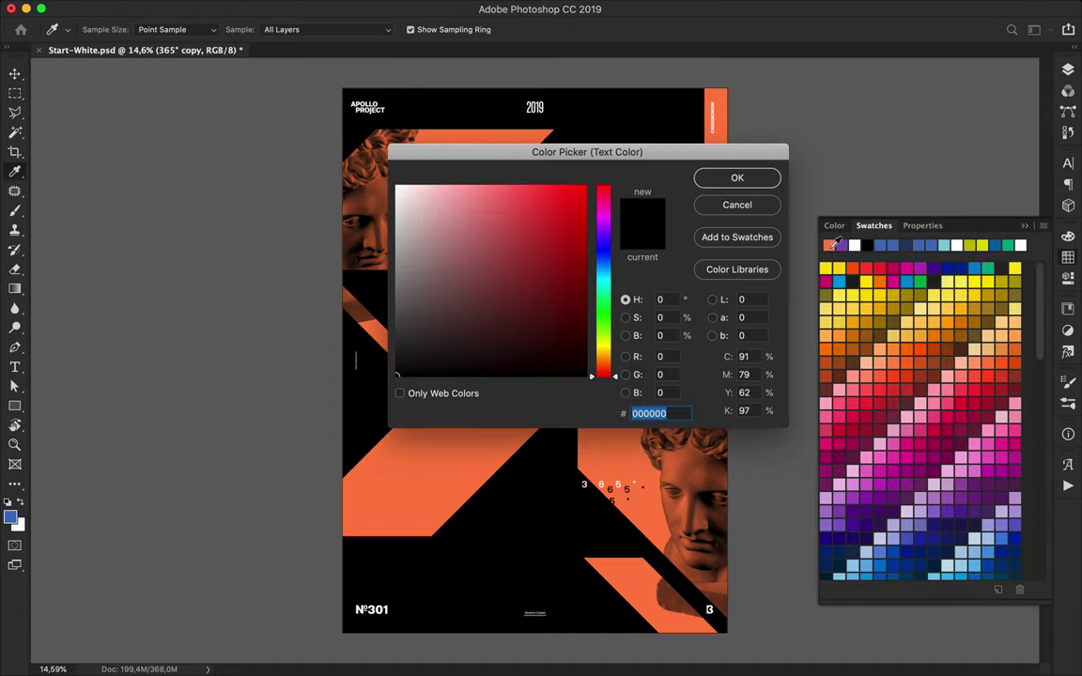
pyautogui.click(831, 247)
pyautogui.click(738, 178)
# - Copy the orange text to just below the white APOLLO text, reword it APOLLO and lower its layer in the stack
pyautogui.scroll(5, 578, 512)
pyautogui.scroll(-3, 579, 514)
pyautogui.press('v')
pyautogui.moveTo(597, 502); pyautogui.dragTo(275, 170)
pyautogui.doubleClick(303, 191)
pyautogui.write('APOLLO')
pyautogui.press('super+Return')
pyautogui.press('v')
pyautogui.click(1068, 70)
pyautogui.moveTo(954, 301); pyautogui.dragTo(946, 424)
# - Delete the letters LLO from the black APOLLO text, leaving APO
pyautogui.doubleClick(313, 156)
pyautogui.moveTo(330, 156); pyautogui.dragTo(515, 155)
pyautogui.press('BackSpace')
pyautogui.press('super+Return')
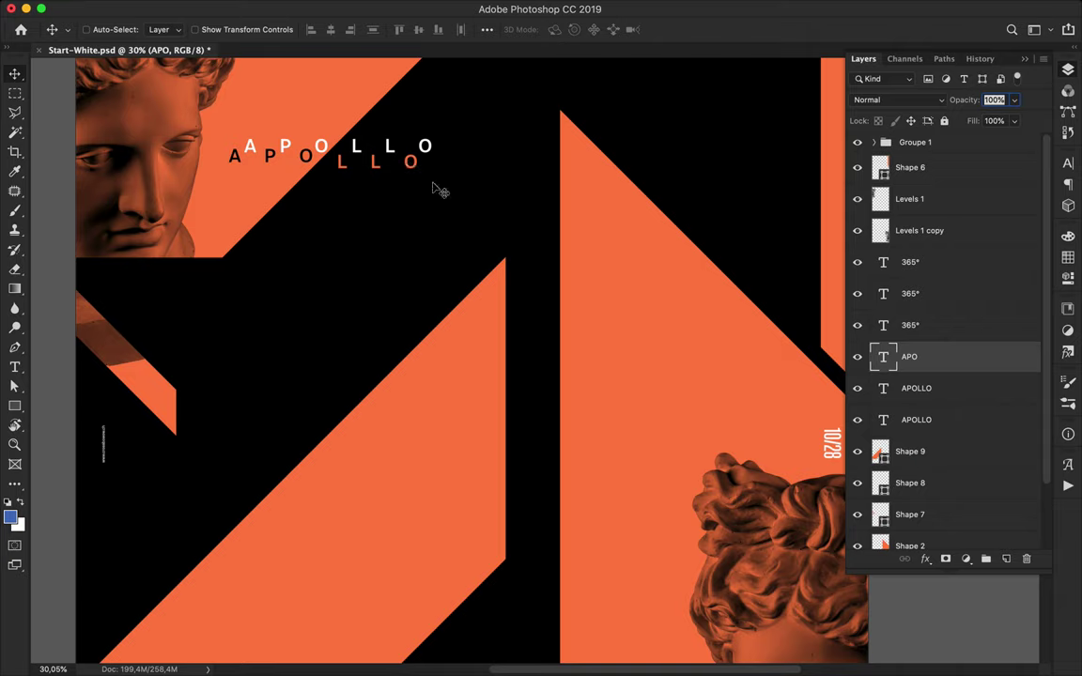
# - Add the text OBJECTIVE in the black area above the large right shape and colour it white
pyautogui.scroll(-5, 434, 188)
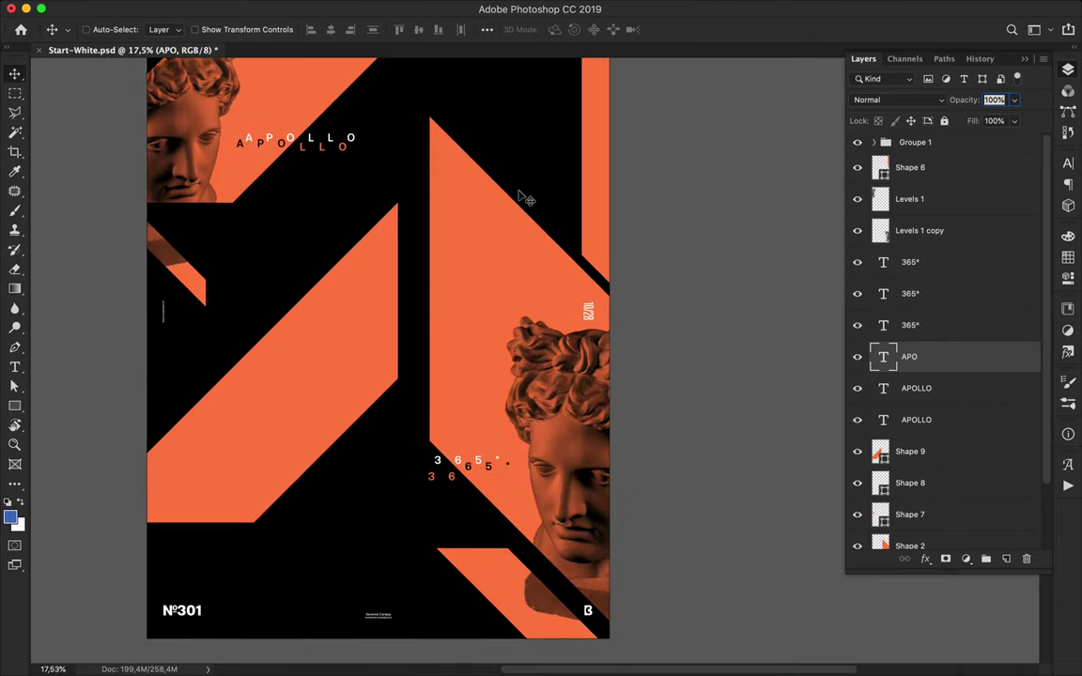
pyautogui.scroll(-2, 483, 313)
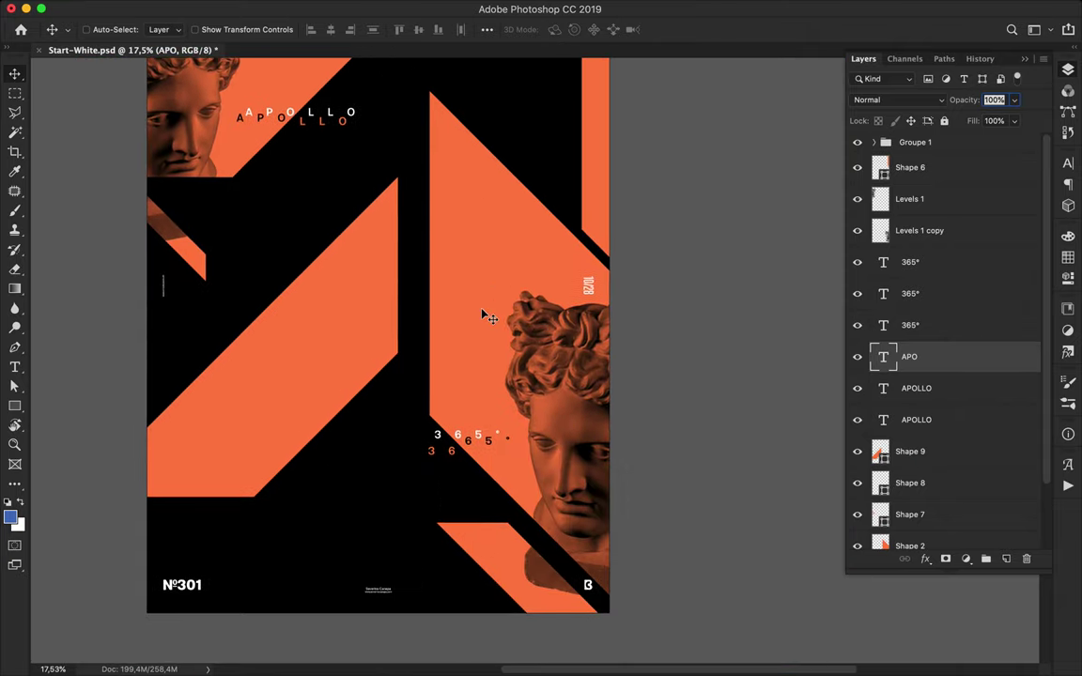
pyautogui.scroll(4, 483, 314)
pyautogui.press('t')
pyautogui.click(444, 110)
pyautogui.write('20')
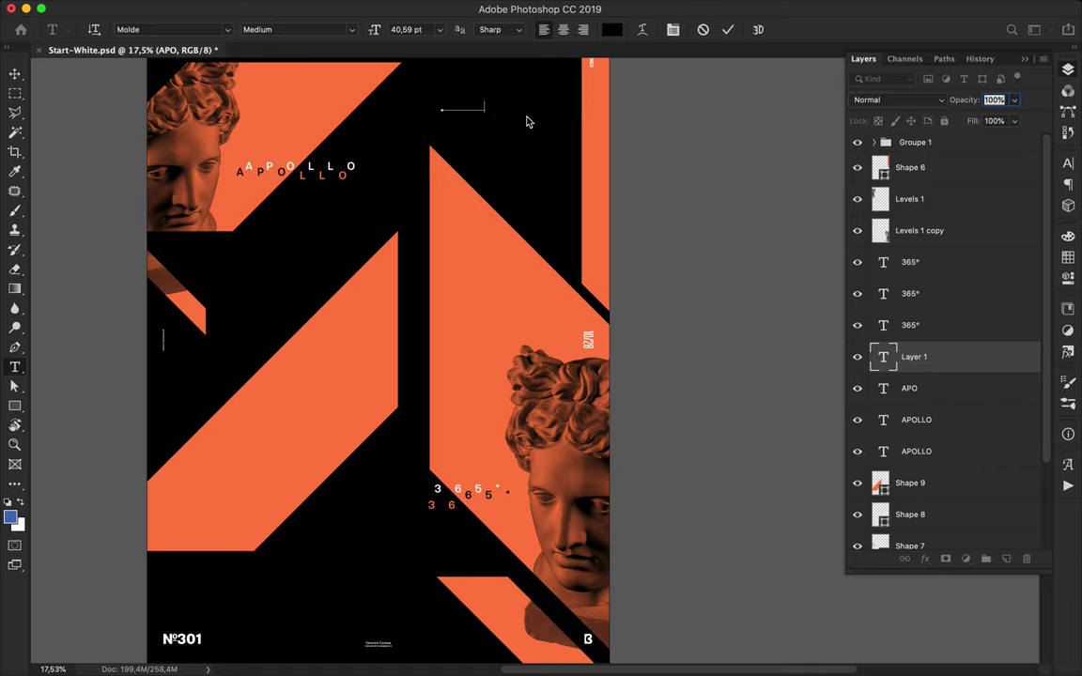
pyautogui.press('super+Return')
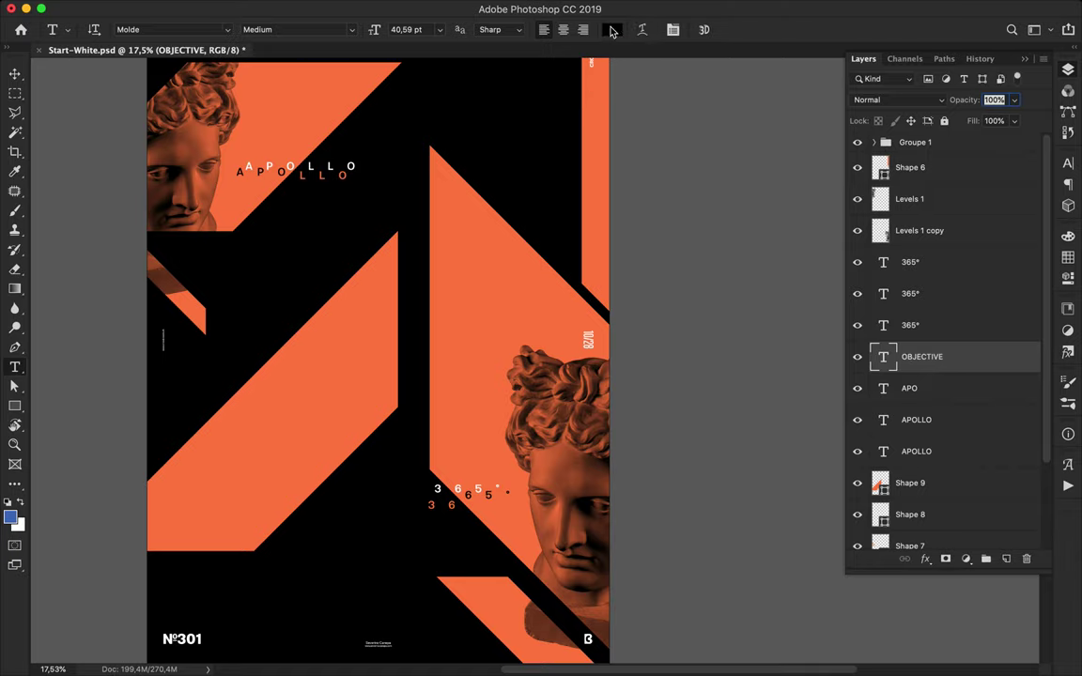
pyautogui.click(611, 31)
pyautogui.click(764, 183)
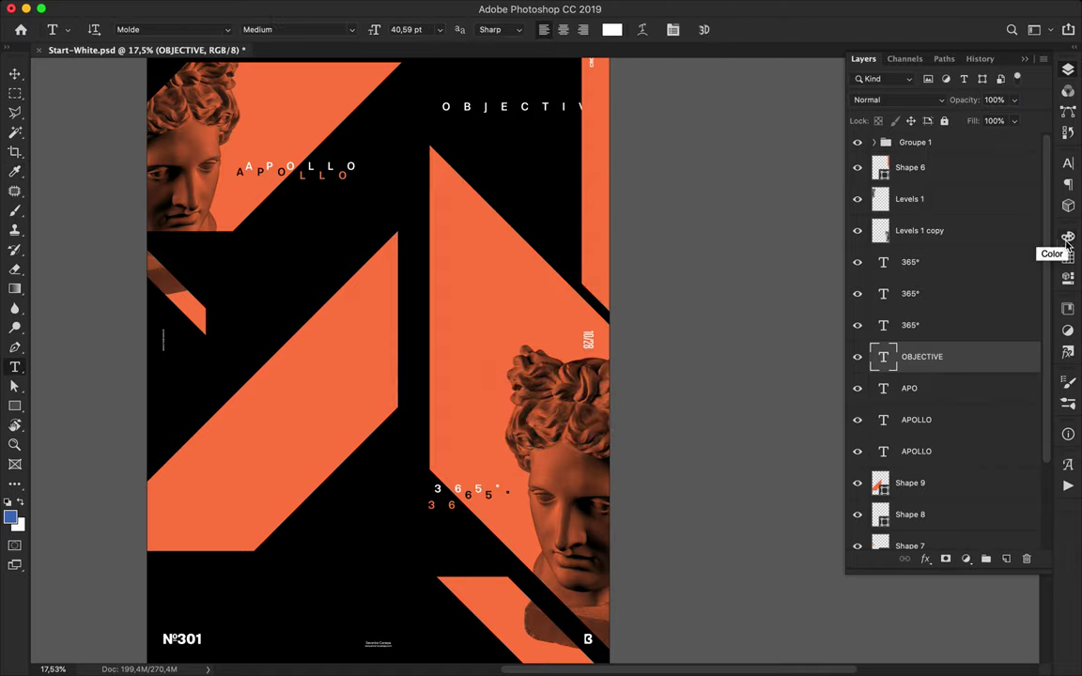
# - Enlarge the OBJECTIVE text to 200 pt and tighten its tracking
pyautogui.click(1069, 165)
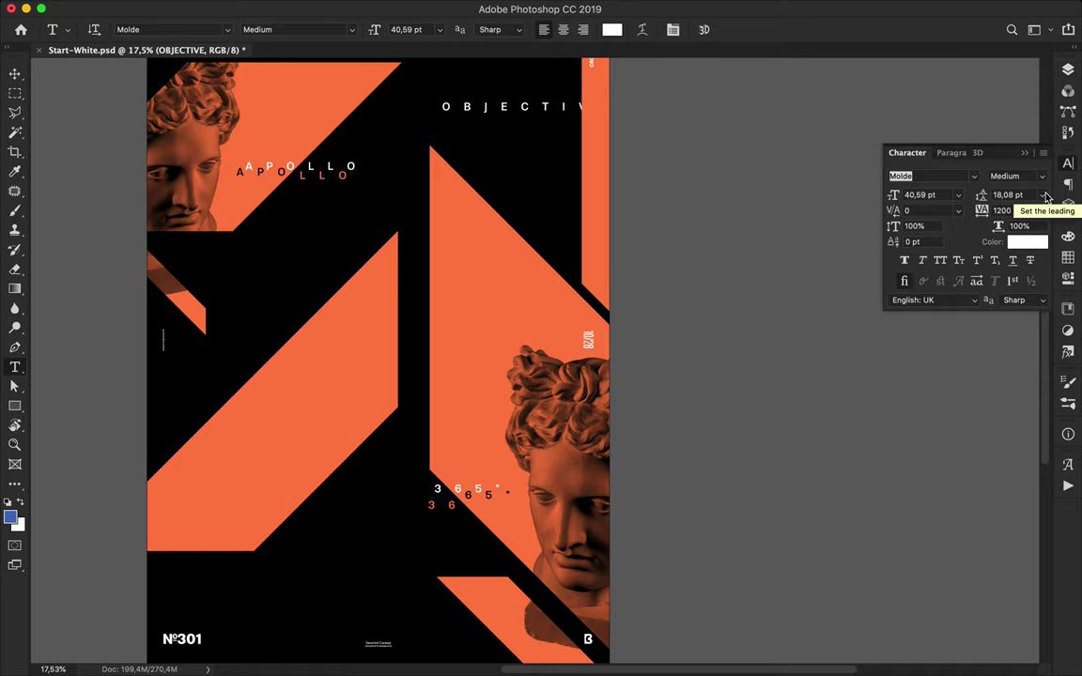
pyautogui.click(1038, 178)
pyautogui.click(1033, 172)
pyautogui.click(939, 195)
pyautogui.scroll(12, 944, 194)
pyautogui.scroll(4, 944, 195)
pyautogui.click(1022, 212)
pyautogui.scroll(20, 1023, 212)
# - Duplicate the OBJECTIVE text into the lower part of the poster and place the copy's layer directly beneath Shape 9
pyautogui.press('v')
pyautogui.moveTo(528, 161); pyautogui.dragTo(410, 543)
pyautogui.click(1068, 71)
pyautogui.moveTo(921, 353); pyautogui.dragTo(977, 540)
pyautogui.scroll(2, 575, 418)
pyautogui.moveTo(496, 273)
pyautogui.mouseDown()
pyautogui.moveTo(498, 359)
pyautogui.moveTo(499, 283)
pyautogui.mouseUp()
# - Shorten the copied OBJECTIVE text to TIVE and tuck it partly behind the slanted edge of the large left shape
pyautogui.scroll(-6, 498, 283)
pyautogui.moveTo(339, 415); pyautogui.dragTo(100, 414)
pyautogui.click(652, 231)
pyautogui.press('t')
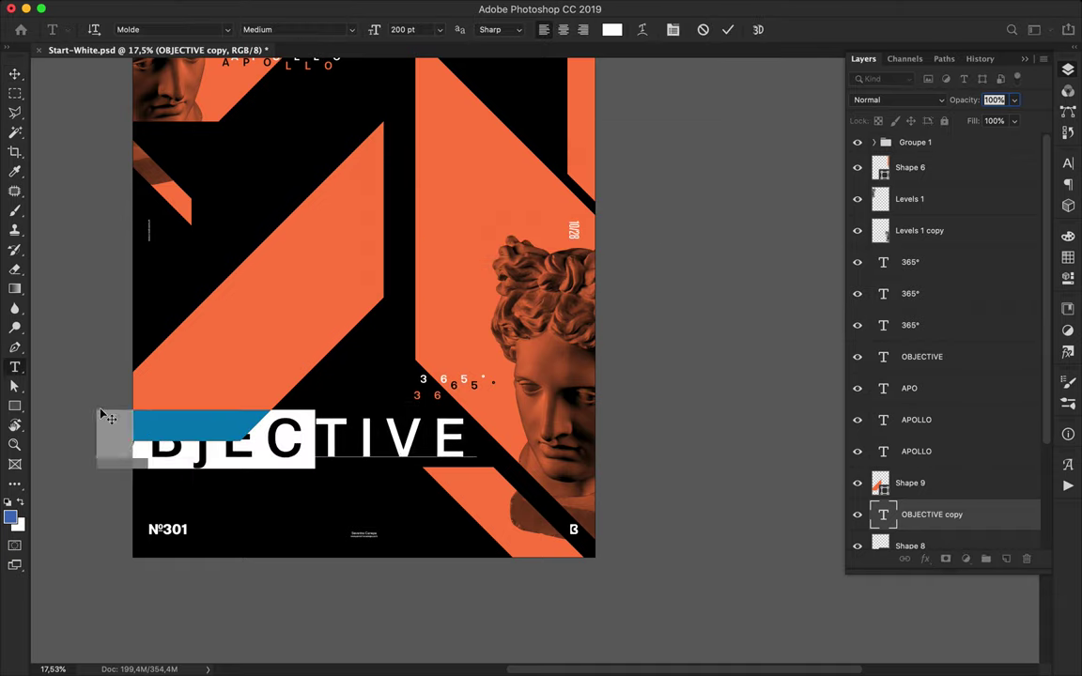
pyautogui.press('BackSpace')
pyautogui.press('super+Return')
pyautogui.press('v')
pyautogui.moveTo(157, 451); pyautogui.dragTo(325, 430)
# - Move the OBJECTIVE text straight down so it crosses the upper slanted edge of the large right shape
pyautogui.scroll(5, 324, 430)
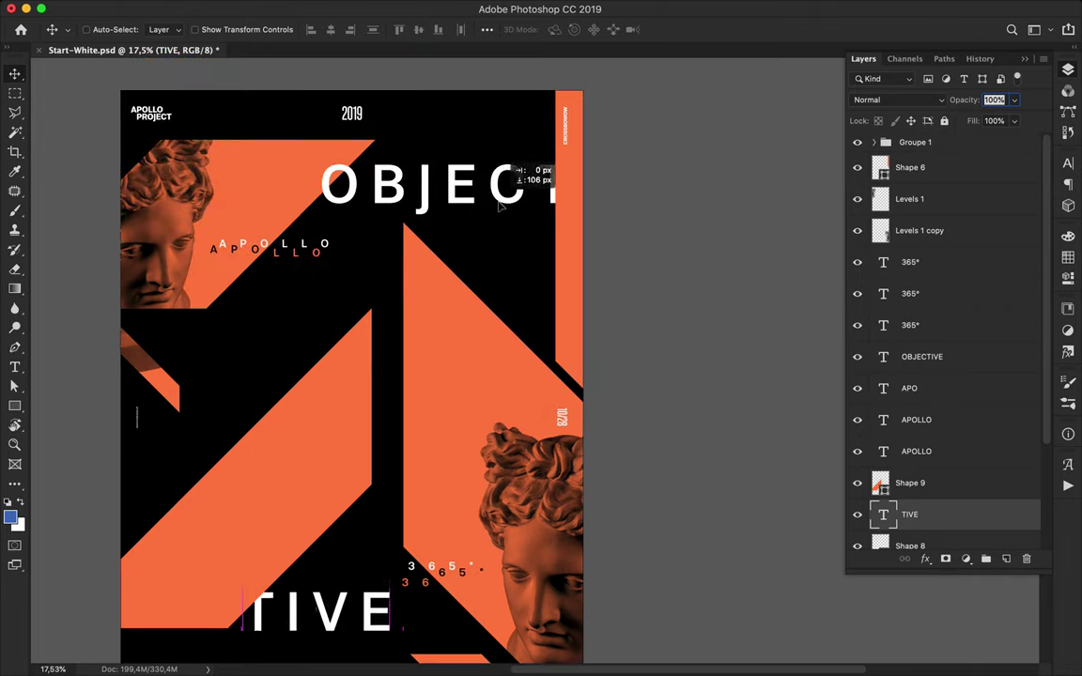
pyautogui.moveTo(502, 202); pyautogui.dragTo(499, 291)
pyautogui.hotkey('shift', 'Right')
pyautogui.hotkey('shift', 'Down')
pyautogui.hotkey('shift', 'Down')
pyautogui.hotkey('shift', 'Down')
pyautogui.hotkey('shift', 'Down')
pyautogui.hotkey('shift', 'Down')
pyautogui.hotkey('shift', 'Down')
pyautogui.hotkey('shift', 'Down')
pyautogui.hotkey('shift', 'Down')
pyautogui.hotkey('shift', 'Down')
pyautogui.hotkey('shift', 'Down')
pyautogui.hotkey('shift', 'Down')
pyautogui.hotkey('shift', 'Down')
pyautogui.hotkey('shift', 'Down')
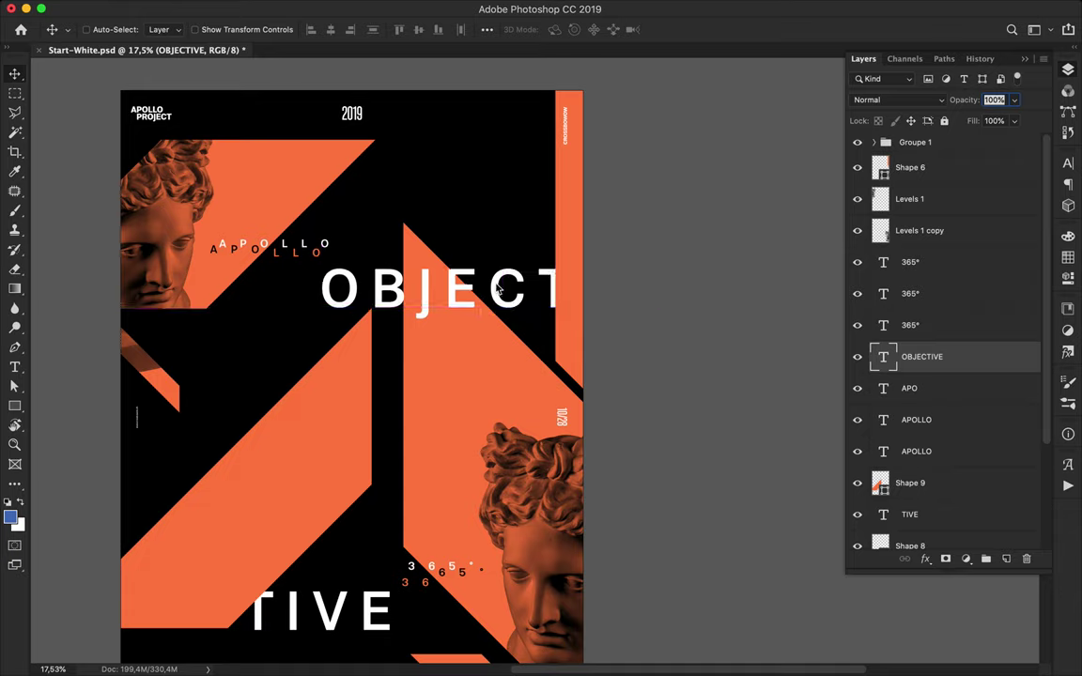
# - Shift the large left shape to the left and move TIVE up against its vertical edge, below OBJECTIVE
pyautogui.scroll(-3, 355, 597)
pyautogui.moveTo(303, 354); pyautogui.dragTo(223, 354)
pyautogui.moveTo(295, 483); pyautogui.dragTo(338, 256)
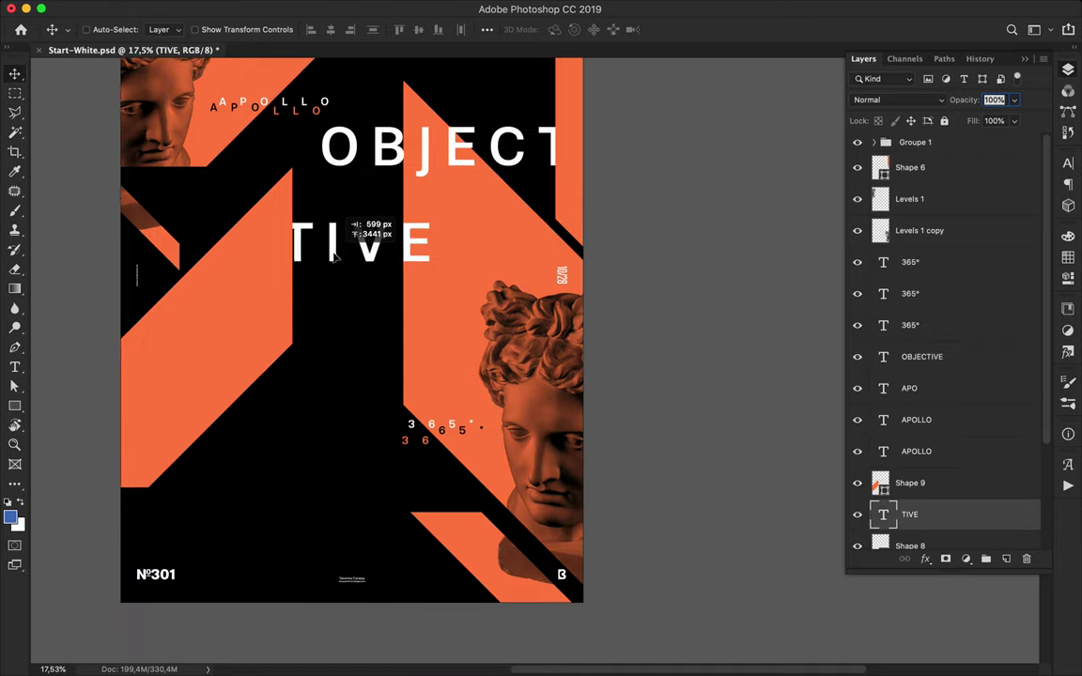
# - Fine-tune the title's position and shift the large right shape slightly to the left
pyautogui.doubleClick(384, 158)
pyautogui.press('Escape')
pyautogui.moveTo(389, 163); pyautogui.dragTo(387, 163)
pyautogui.keyDown('super'); pyautogui.click(494, 217); pyautogui.keyUp('super')
pyautogui.moveTo(494, 218); pyautogui.dragTo(482, 214)
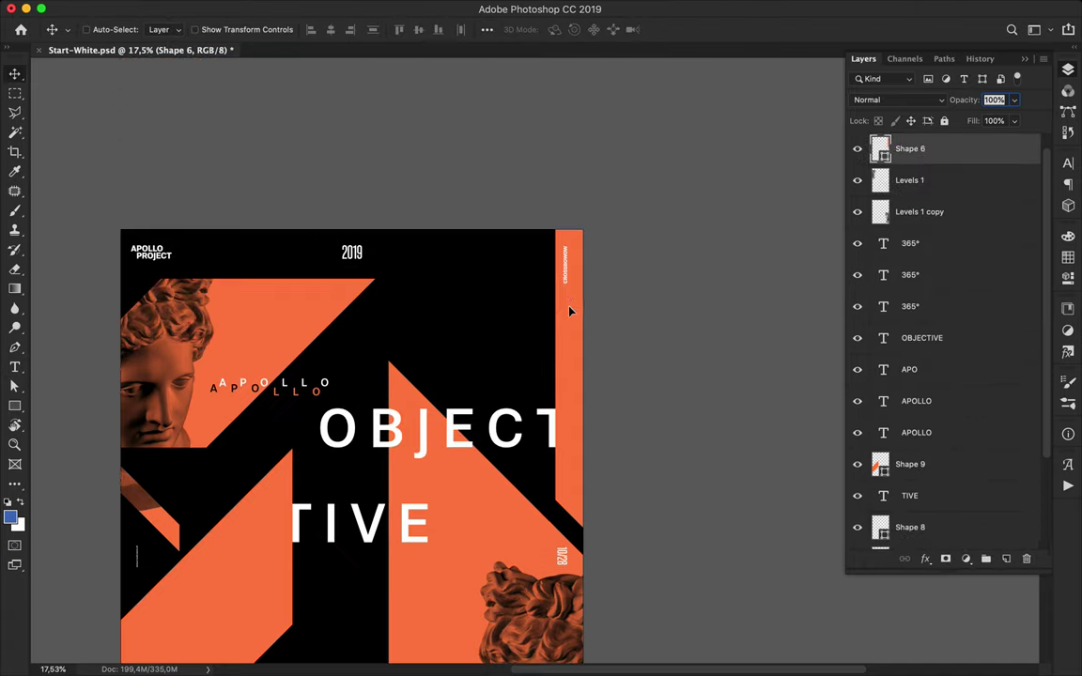
pyautogui.moveTo(569, 310); pyautogui.dragTo(570, 308)
# - Increase the font size of the OBJECTIVE and TIVE texts together to 240 pt
pyautogui.scroll(-5, 470, 373)
pyautogui.scroll(-3, 469, 373)
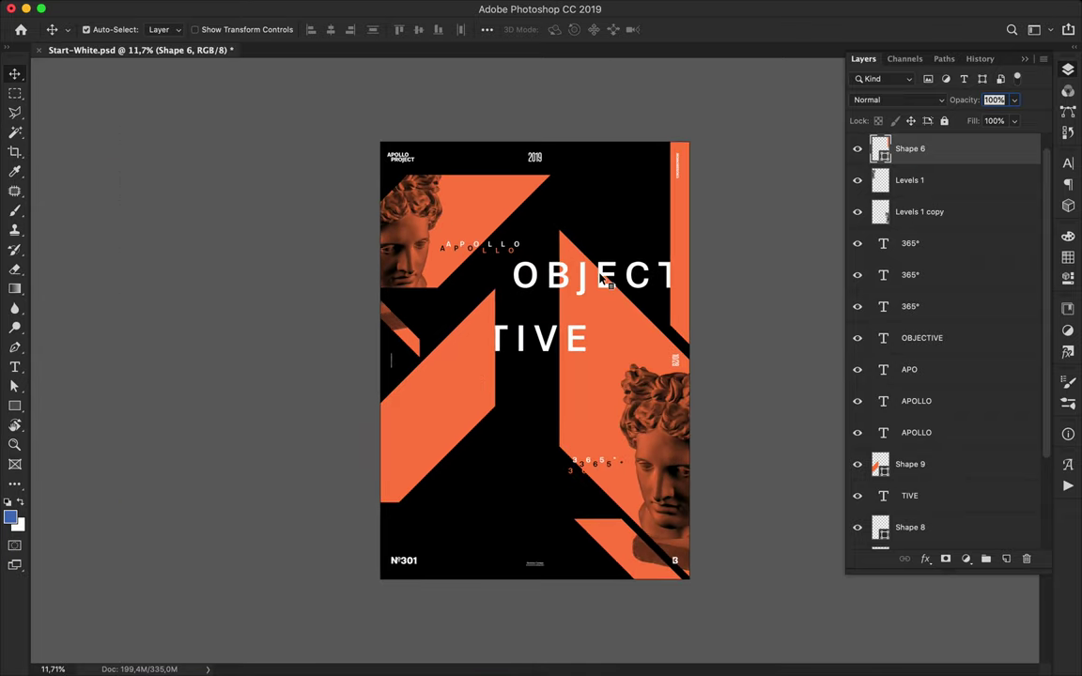
pyautogui.click(602, 278)
pyautogui.keyDown('shift'); pyautogui.click(499, 341); pyautogui.keyUp('shift')
pyautogui.click(1068, 164)
pyautogui.click(935, 195)
pyautogui.hotkey('shift', 'Up')
pyautogui.hotkey('shift', 'Up')
pyautogui.hotkey('shift', 'Up')
# - Reduce the tracking of the OBJECTIVE and TIVE texts to 40
pyautogui.press('Down')
pyautogui.press('Down')
pyautogui.press('Down')
pyautogui.press('Down')
pyautogui.press('Down')
pyautogui.press('Down')
pyautogui.press('Down')
pyautogui.press('Down')
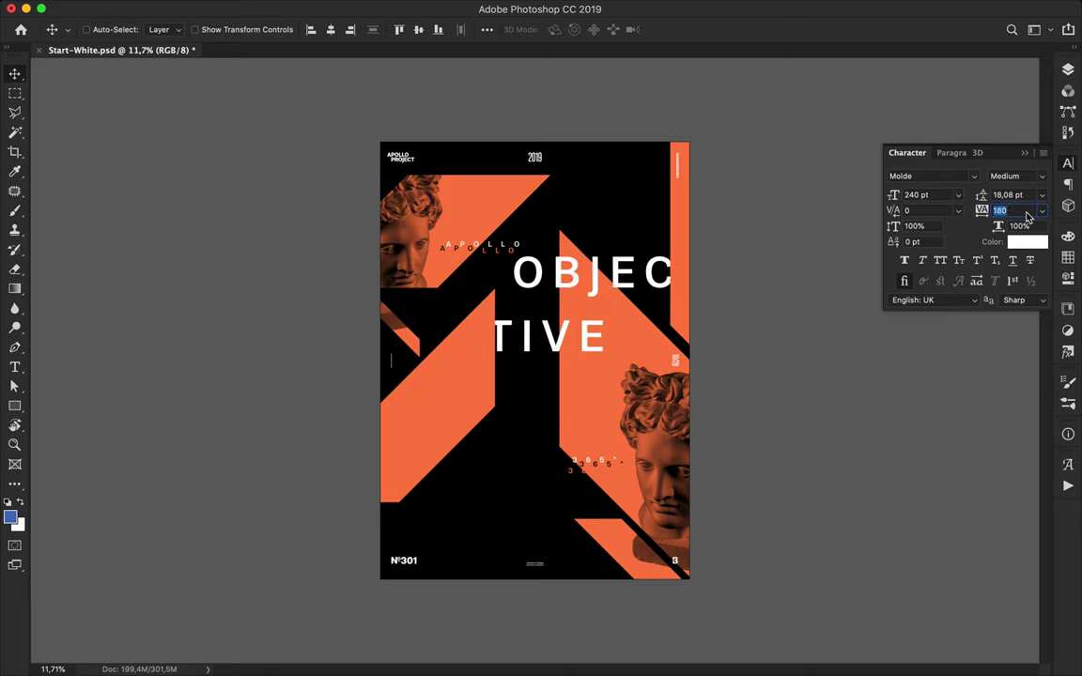
pyautogui.press('Down')
pyautogui.press('Down')
pyautogui.press('Down')
pyautogui.press('Down')
pyautogui.press('Down')
pyautogui.press('Down')
pyautogui.press('Down')
pyautogui.press('Down')
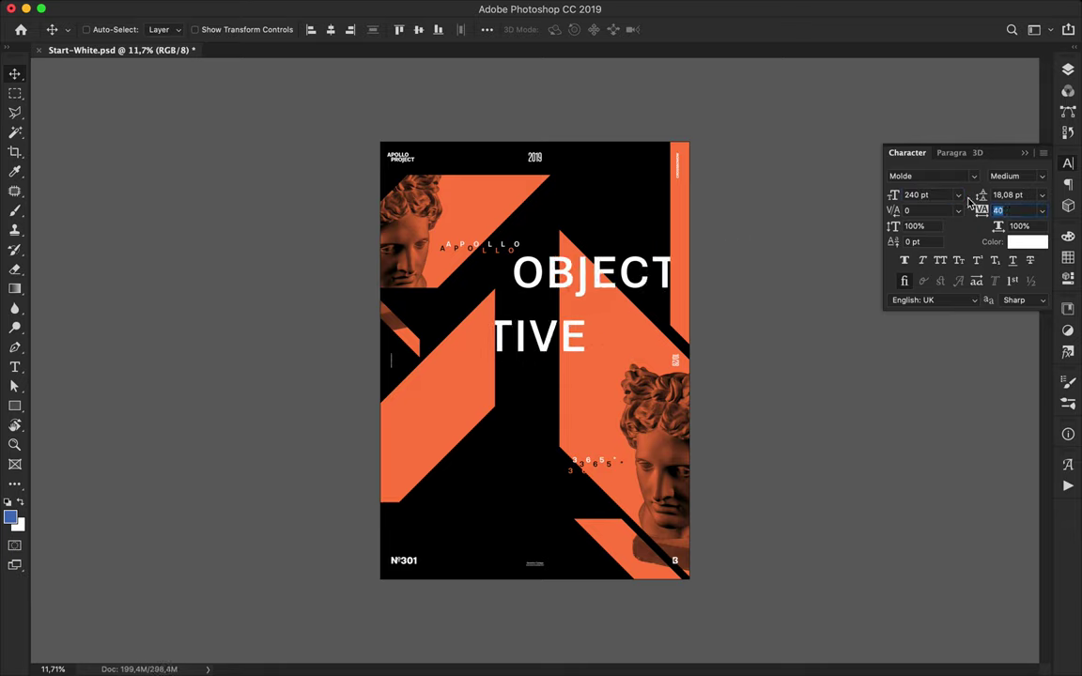
# - Undo a trial move of both title texts and nudge only TIVE slightly to the left and down
pyautogui.moveTo(598, 285); pyautogui.dragTo(600, 293)
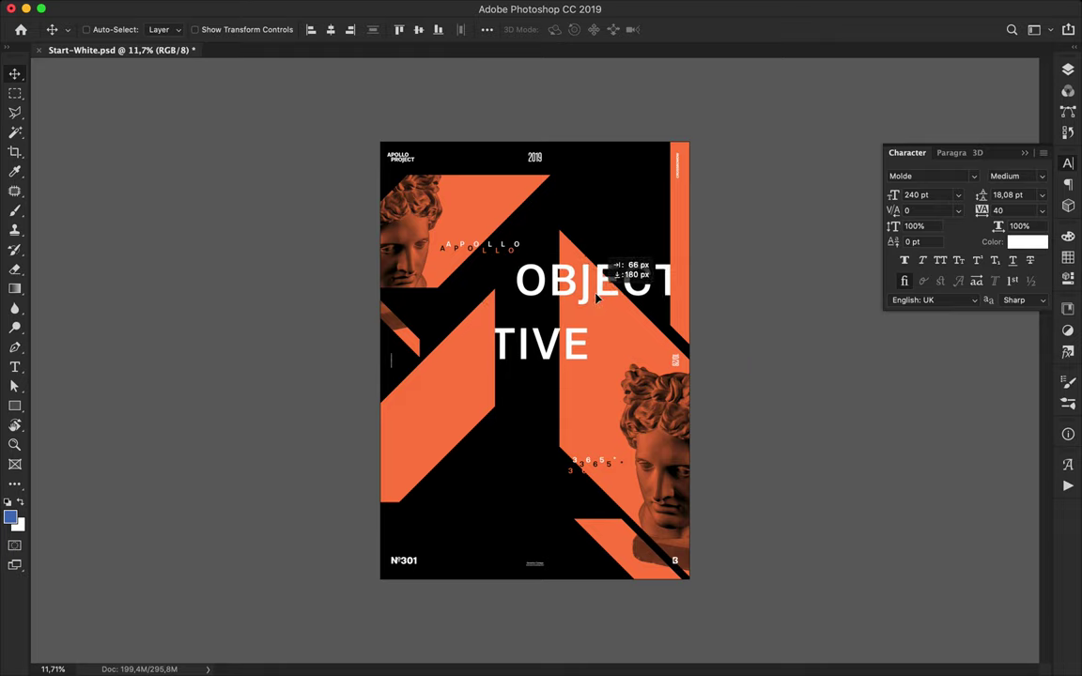
pyautogui.press('super+z')
pyautogui.keyDown('super'); pyautogui.click(552, 340); pyautogui.keyUp('super')
pyautogui.moveTo(549, 340); pyautogui.dragTo(547, 341)
pyautogui.moveTo(547, 344); pyautogui.dragTo(550, 347)
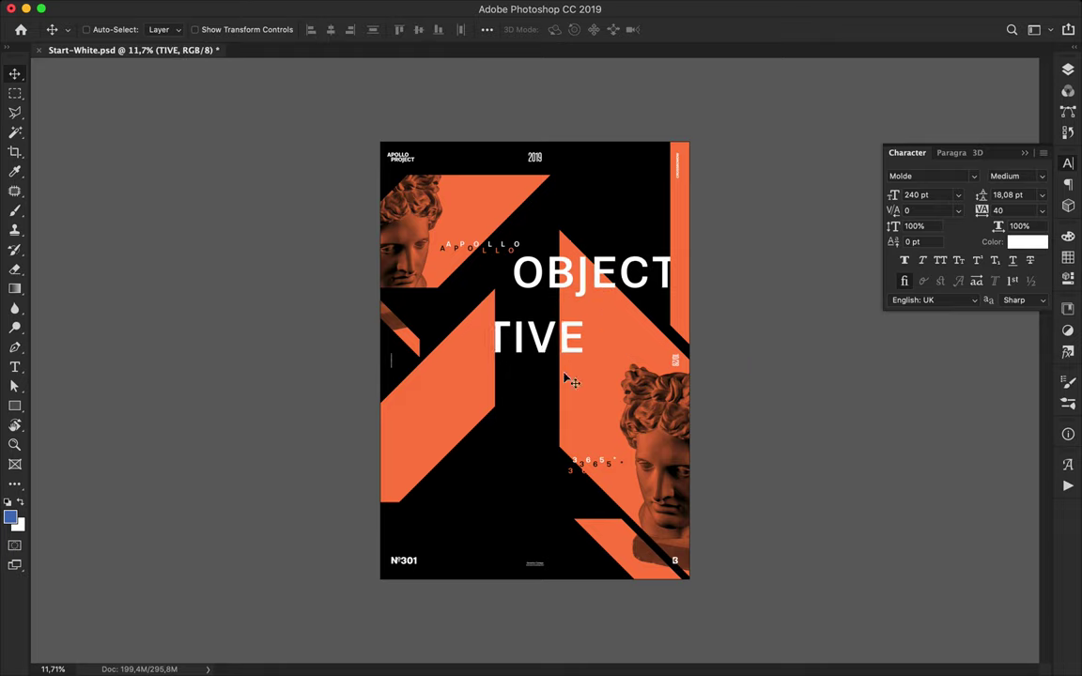
# - Pull the large left shape's lower corner point beyond the canvas so its slanted edge runs to the poster's edge
pyautogui.click(460, 422)
pyautogui.press('a')
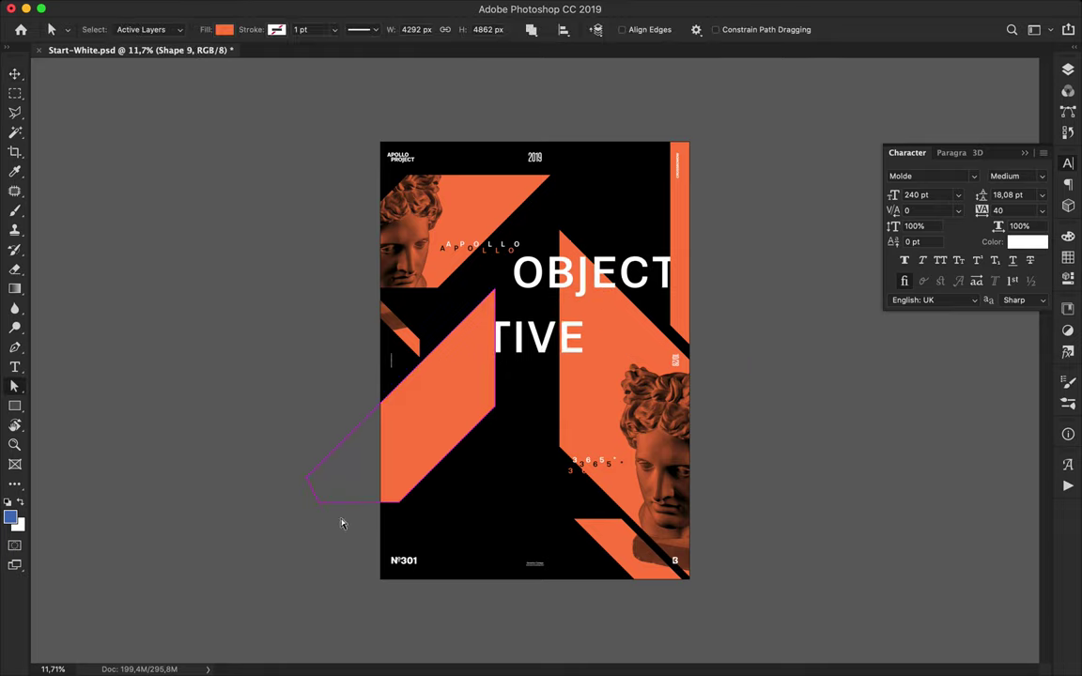
pyautogui.press('v')
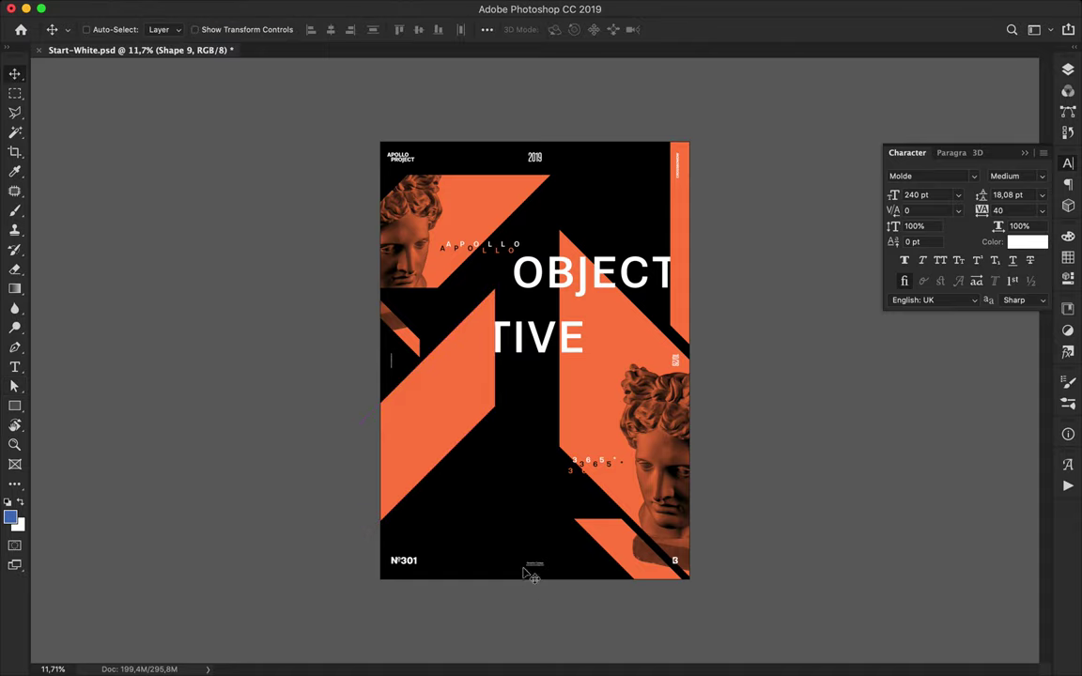
pyautogui.press('p')
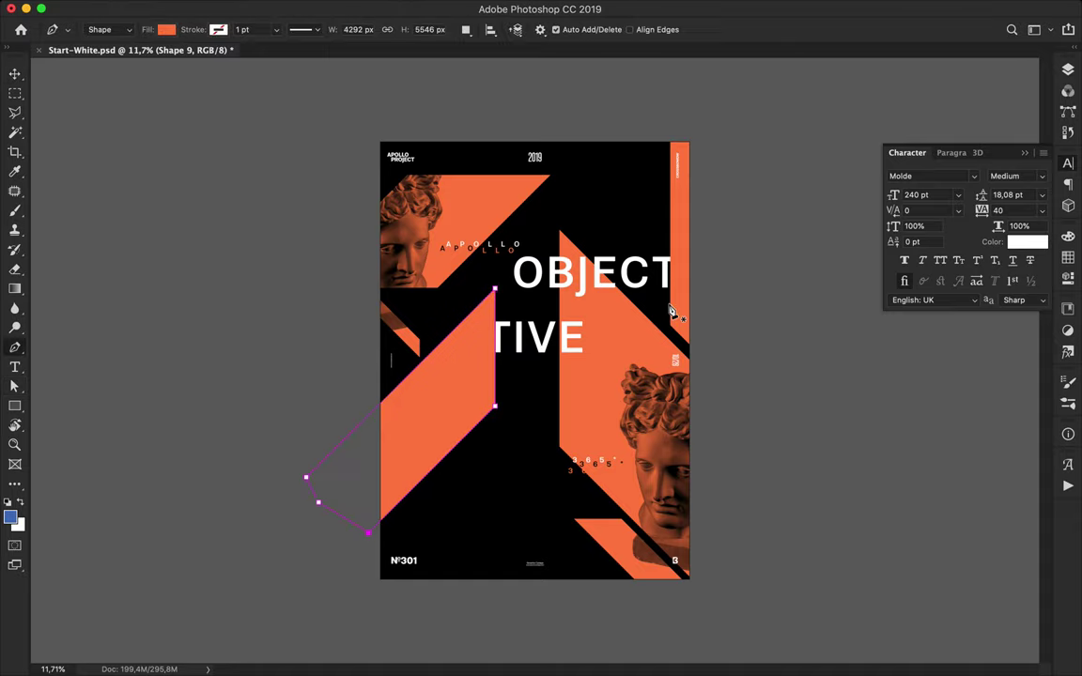
pyautogui.scroll(5, 669, 309)
pyautogui.scroll(-5, 491, 304)
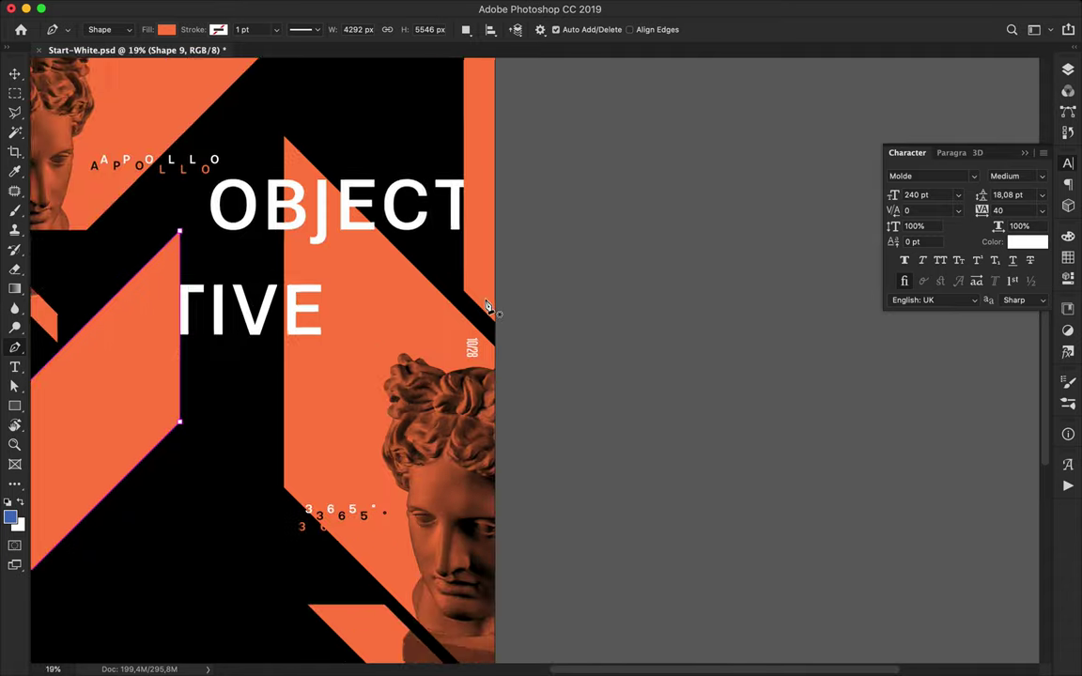
pyautogui.click(1069, 69)
pyautogui.scroll(-4, 977, 356)
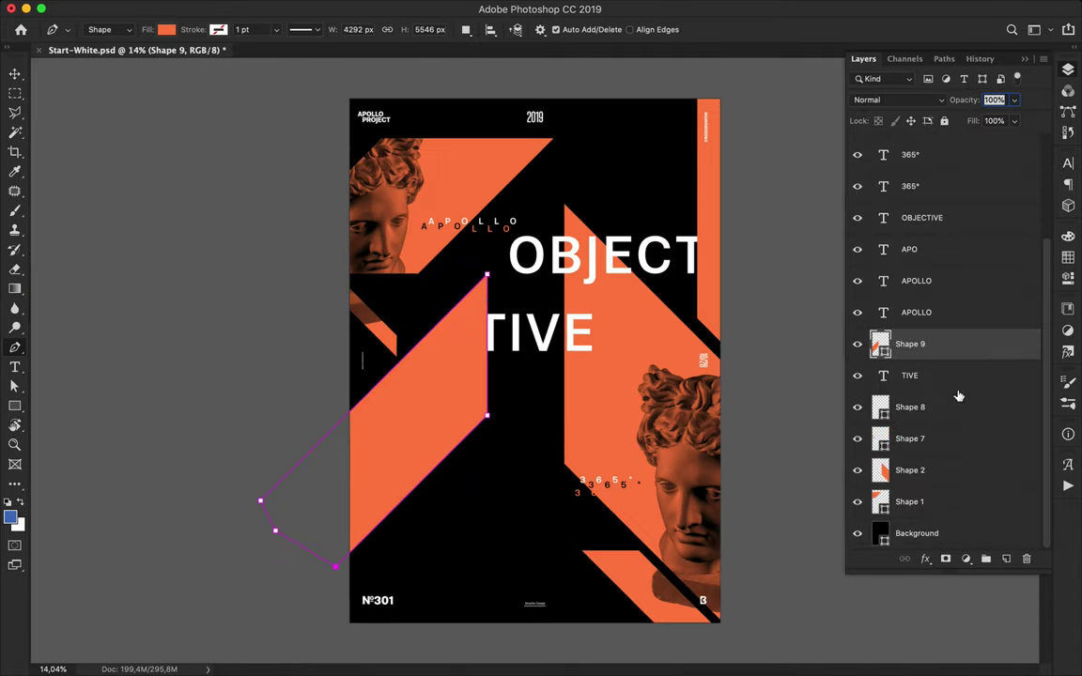
# - Draw a large circle across the two left orange shapes with no fill and a thin dark stroke
pyautogui.press('u')
pyautogui.rightClick(15, 403)
pyautogui.click(75, 393)
pyautogui.moveTo(352, 275)
pyautogui.mouseDown()
pyautogui.moveTo(442, 411)
pyautogui.moveTo(507, 470)
pyautogui.mouseUp()
pyautogui.press('a')
pyautogui.click(223, 29)
pyautogui.click(158, 59)
pyautogui.click(276, 29)
pyautogui.click(242, 110)
# - Duplicate the circle onto the large right shape behind the lower head and scale the copy down
pyautogui.press('v')
pyautogui.moveTo(491, 214); pyautogui.dragTo(757, 377)
pyautogui.press('super+t')
pyautogui.moveTo(441, 280); pyautogui.dragTo(617, 336)
pyautogui.press('Return')
# - Raise the circle copy's layer so its outline crosses the narrow vertical shape, and shift the circle slightly right
pyautogui.click(1071, 70)
pyautogui.scroll(5, 986, 336)
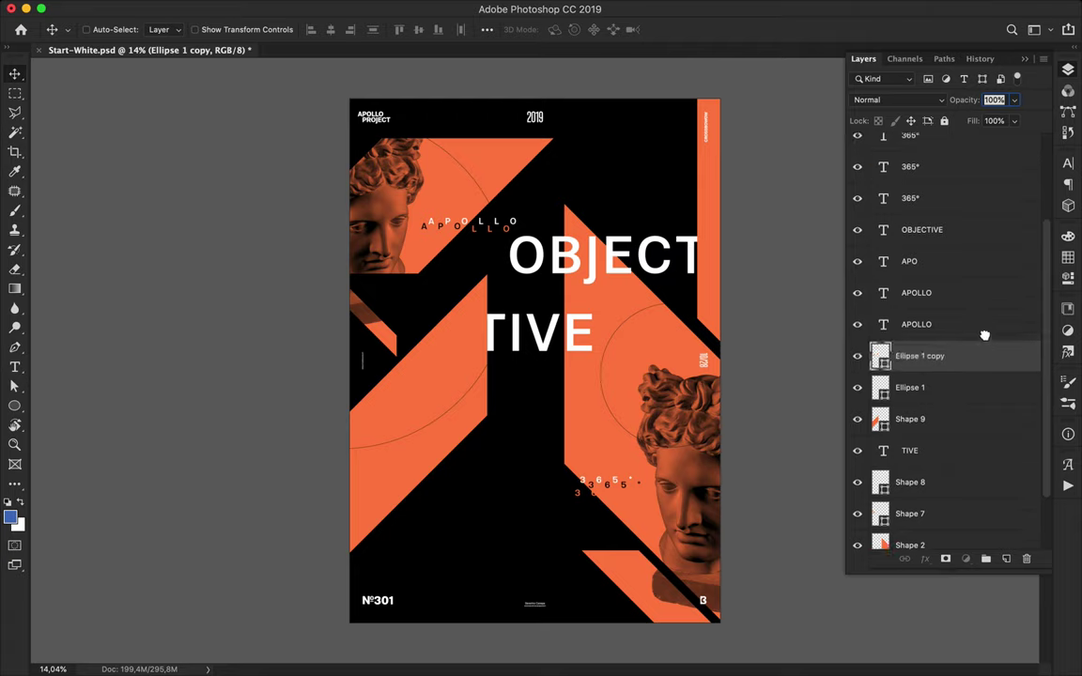
pyautogui.moveTo(933, 493); pyautogui.dragTo(918, 155)
pyautogui.moveTo(603, 384); pyautogui.dragTo(625, 378)
# - Copy the TIVE text over the lower head, reword it #7 and place a second #7 over the upper head
pyautogui.keyDown('super'); pyautogui.doubleClick(557, 342); pyautogui.keyUp('super')
pyautogui.press('Escape')
pyautogui.doubleClick(569, 459)
pyautogui.keyDown('alt'); pyautogui.moveTo(551, 404); pyautogui.dragTo(647, 477); pyautogui.keyUp('alt')
pyautogui.write('#7')
pyautogui.press('super+Return')
pyautogui.moveTo(368, 286); pyautogui.dragTo(320, 252)
# - Move OBJECTIVE and TIVE closer together and align them so the J's hook meets the E of TIVE
pyautogui.moveTo(560, 347)
pyautogui.mouseDown()
pyautogui.moveTo(557, 317)
pyautogui.moveTo(548, 327)
pyautogui.mouseUp()
pyautogui.moveTo(594, 272); pyautogui.dragTo(390, 306)
pyautogui.press('super+plus')
pyautogui.press('super+plus')
pyautogui.press('super+plus')
pyautogui.moveTo(481, 222); pyautogui.dragTo(488, 223)
pyautogui.press('super+minus')
pyautogui.press('super+minus')
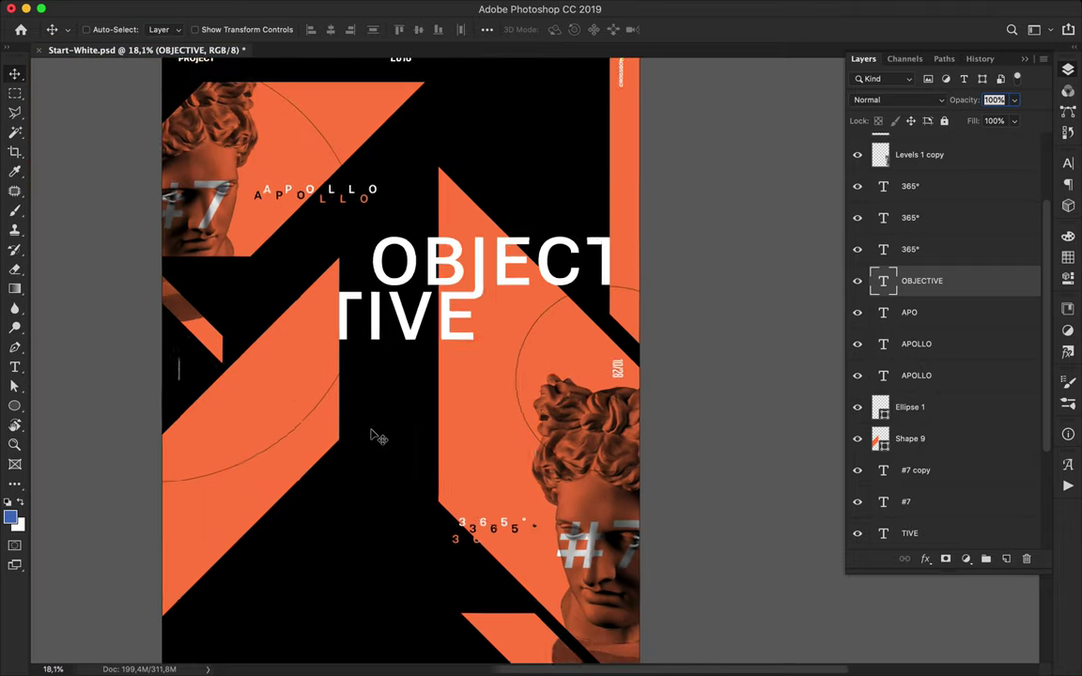
# - Draw a thin diagonal line from the upper head shape down to the lower head, with no fill and a 1 pt black stroke
pyautogui.scroll(-2, 378, 438)
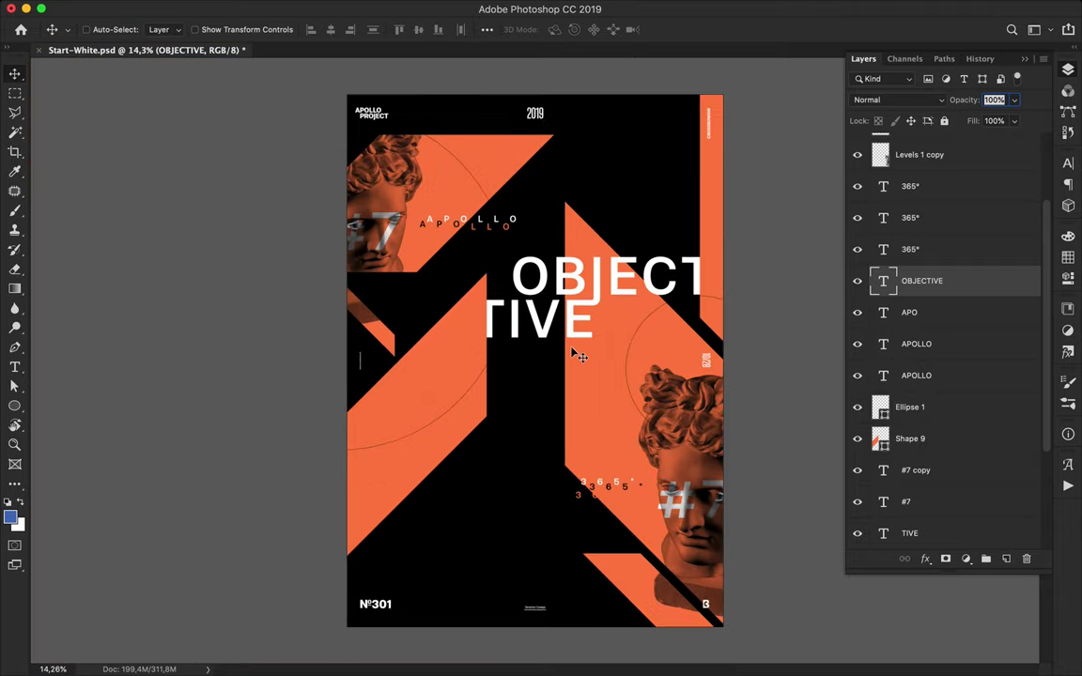
pyautogui.press('p')
pyautogui.click(166, 29)
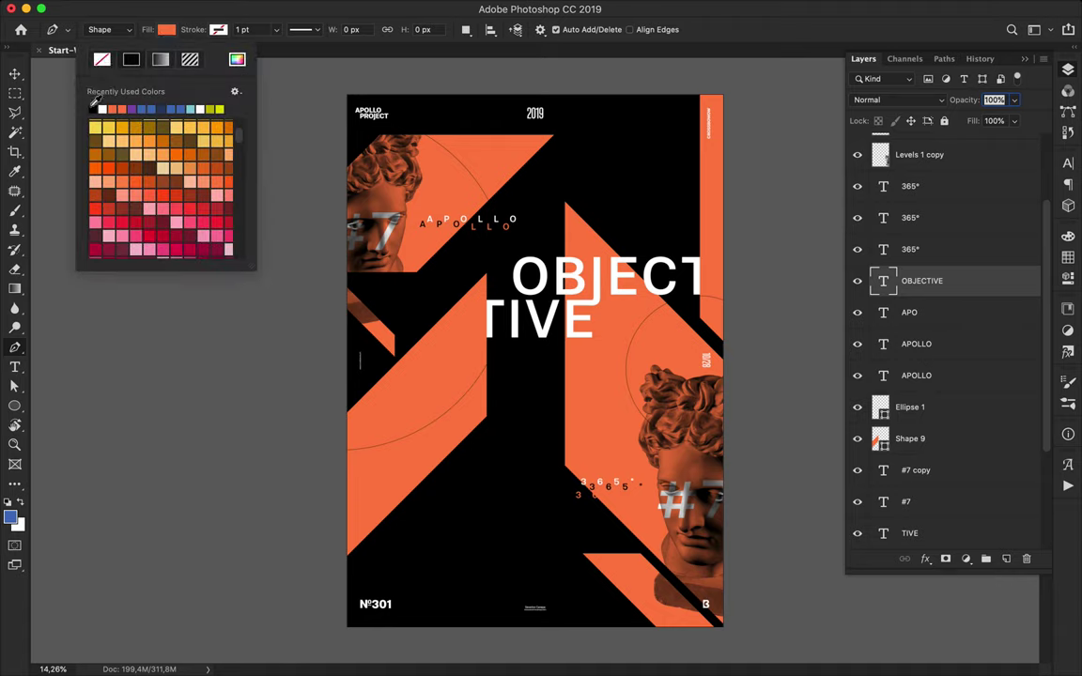
pyautogui.click(218, 29)
pyautogui.click(303, 29)
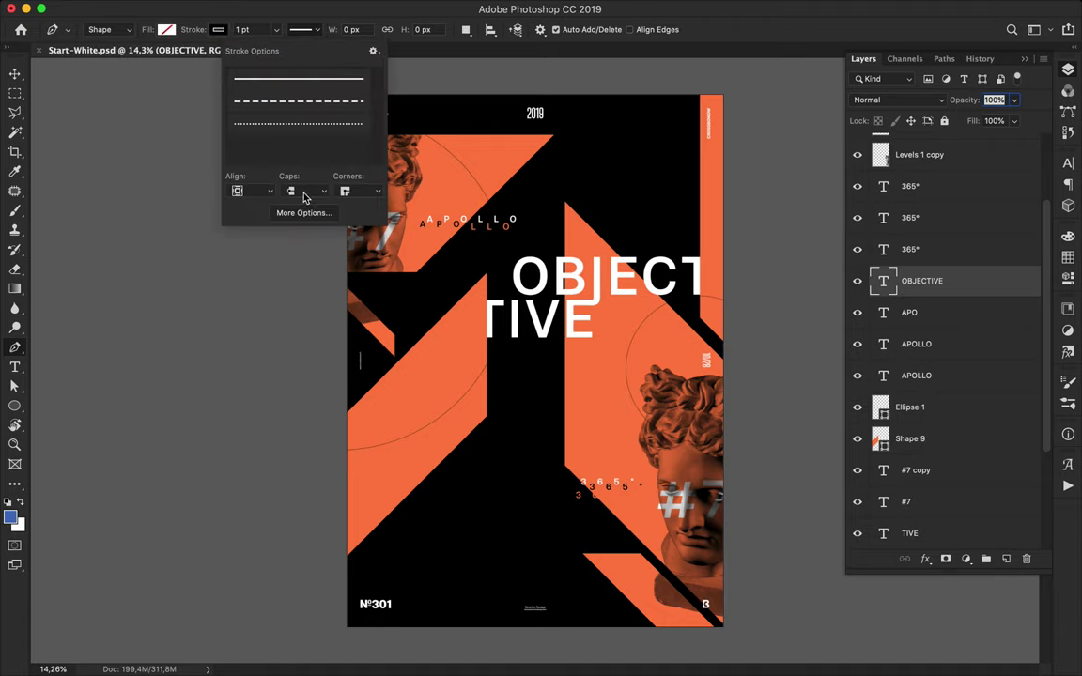
pyautogui.click(403, 242)
pyautogui.click(689, 458)
pyautogui.press('v')
pyautogui.press('Return')
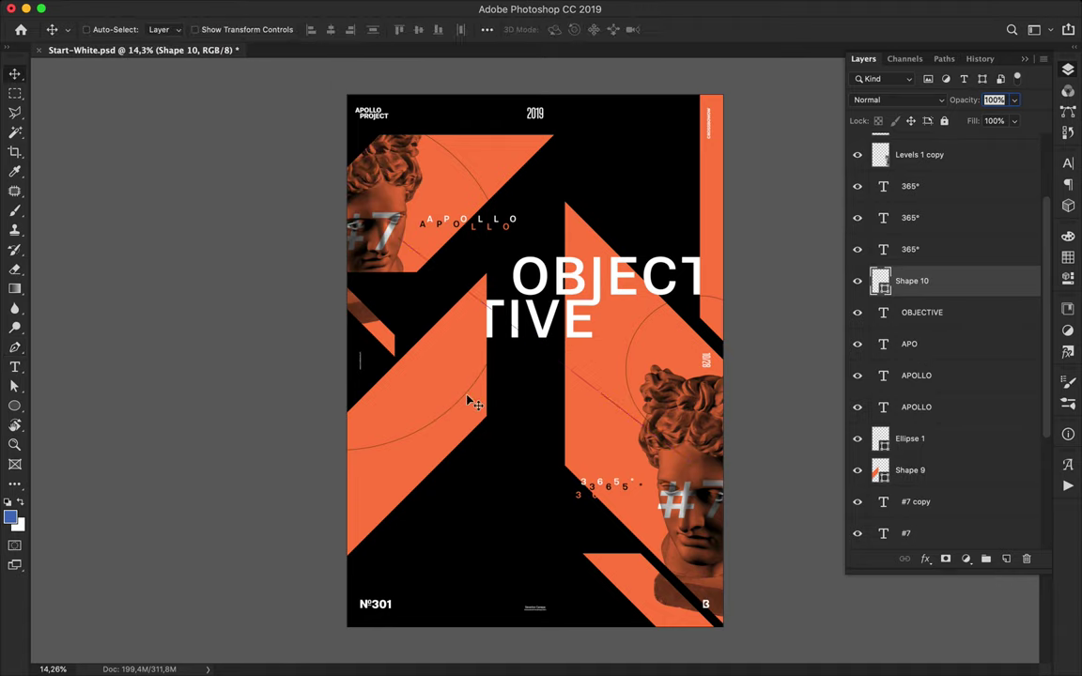
# - Lower the diagonal line's layer to sit beneath the TIVE text layer
pyautogui.scroll(2, 531, 355)
pyautogui.moveTo(911, 281); pyautogui.dragTo(950, 437)
pyautogui.scroll(-3, 946, 368)
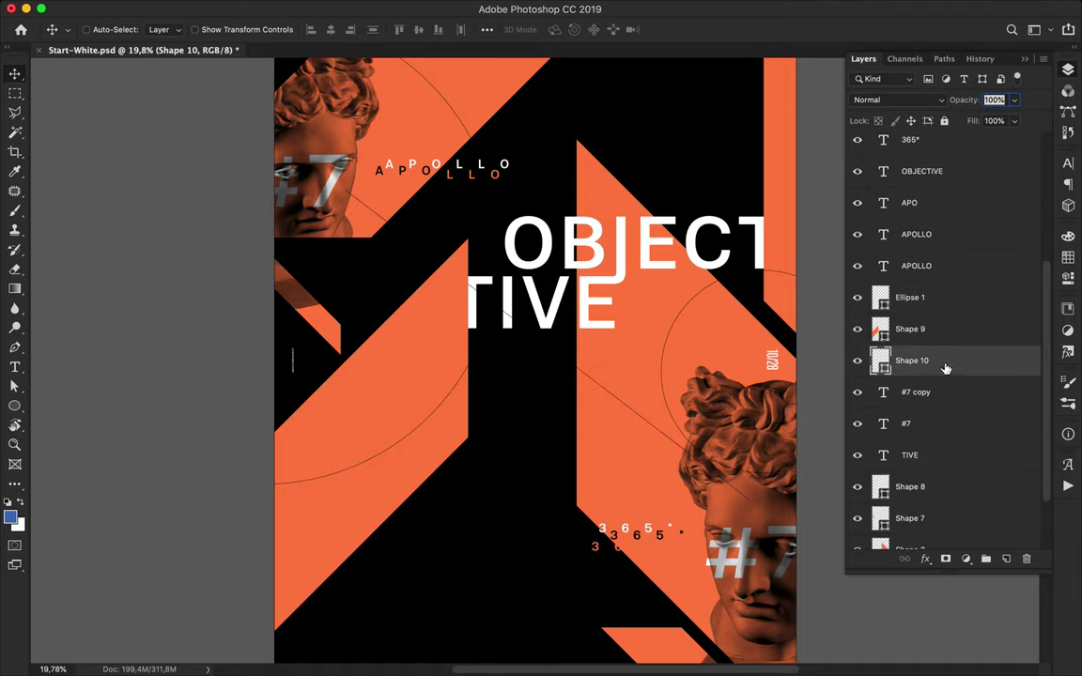
pyautogui.moveTo(946, 369); pyautogui.dragTo(947, 454)
pyautogui.scroll(-2, 743, 517)
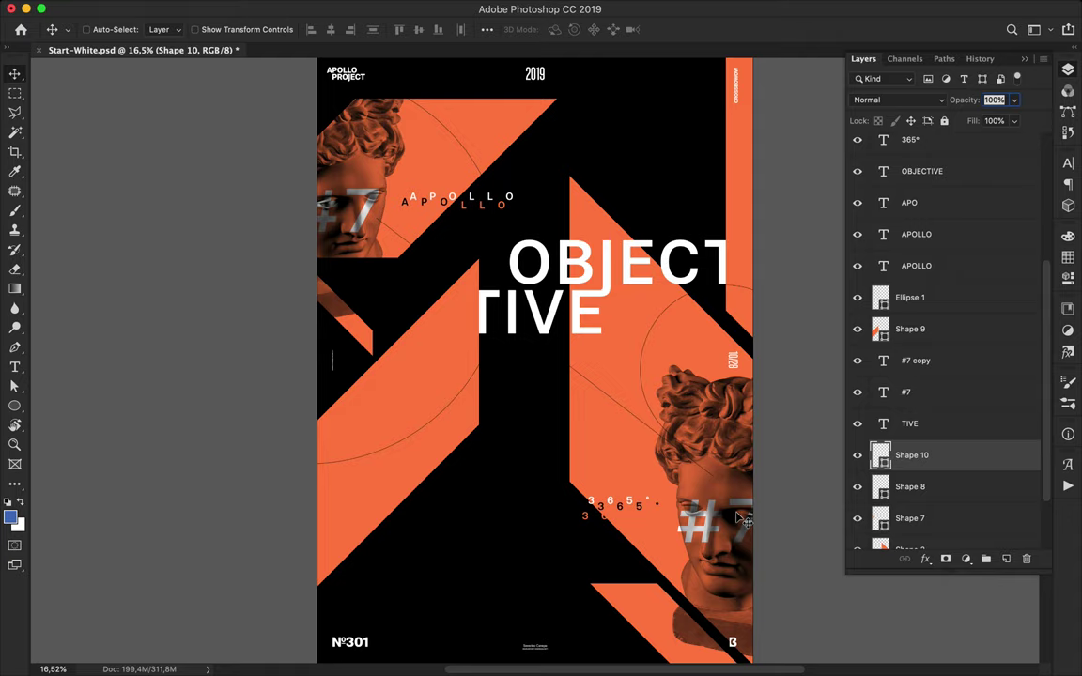
# - Shift the large orange shape behind the lower head slightly to the right
pyautogui.keyDown('super'); pyautogui.click(603, 364); pyautogui.keyUp('super')
pyautogui.moveTo(604, 364); pyautogui.dragTo(610, 366)
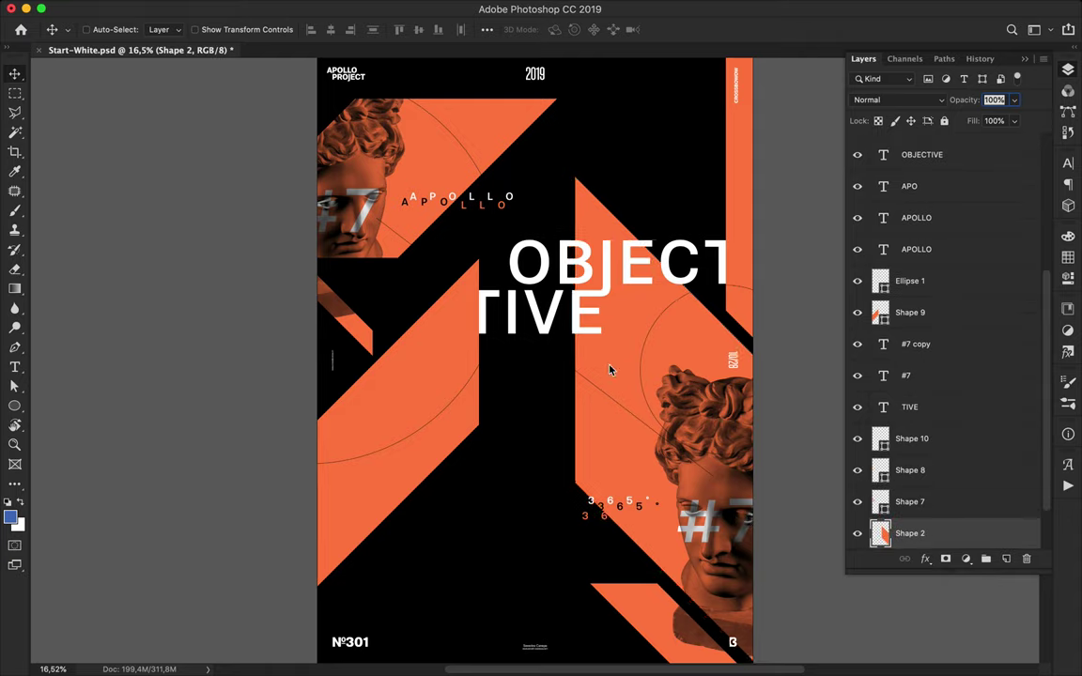
pyautogui.scroll(2, 610, 270)
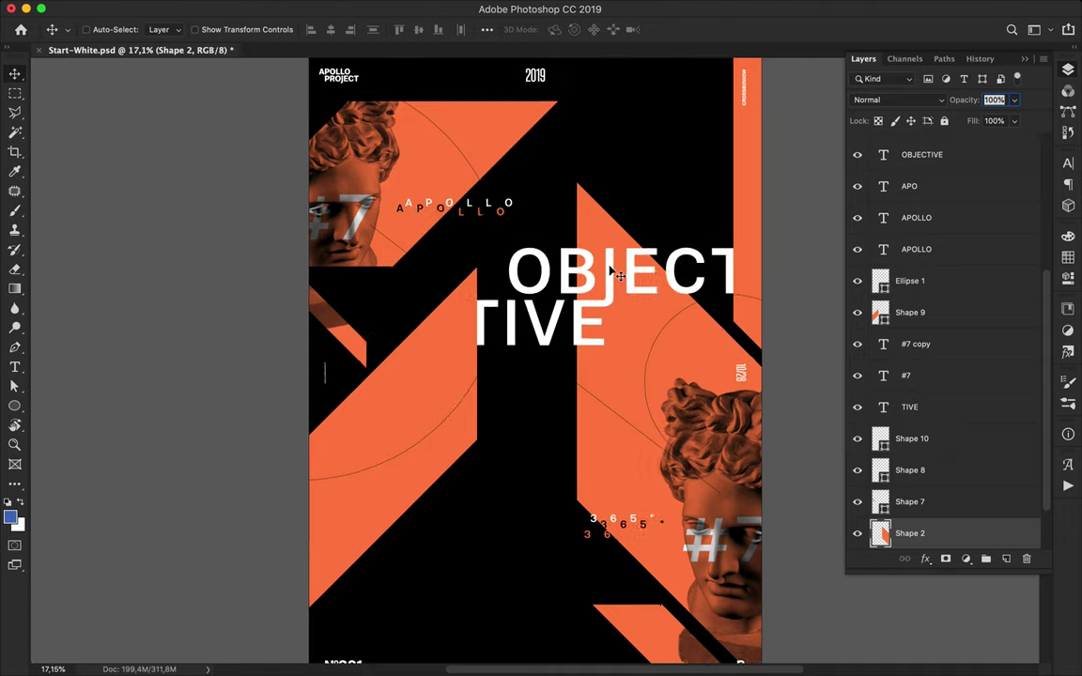
# - Draw a small slanted parallelogram on the lower end of the narrow vertical shape, extending past the poster's right edge
pyautogui.hscroll(3, 606, 271)
pyautogui.keyDown('super'); pyautogui.click(604, 271); pyautogui.keyUp('super')
pyautogui.press('p')
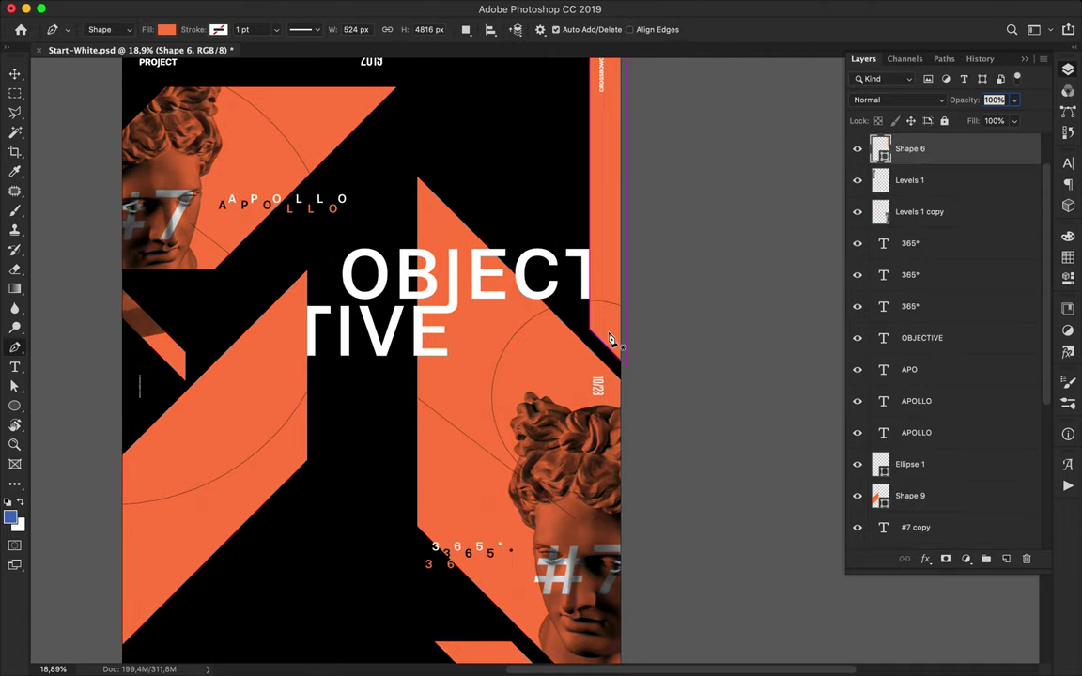
pyautogui.scroll(5, 611, 340)
pyautogui.click(548, 328)
pyautogui.press('super+z')
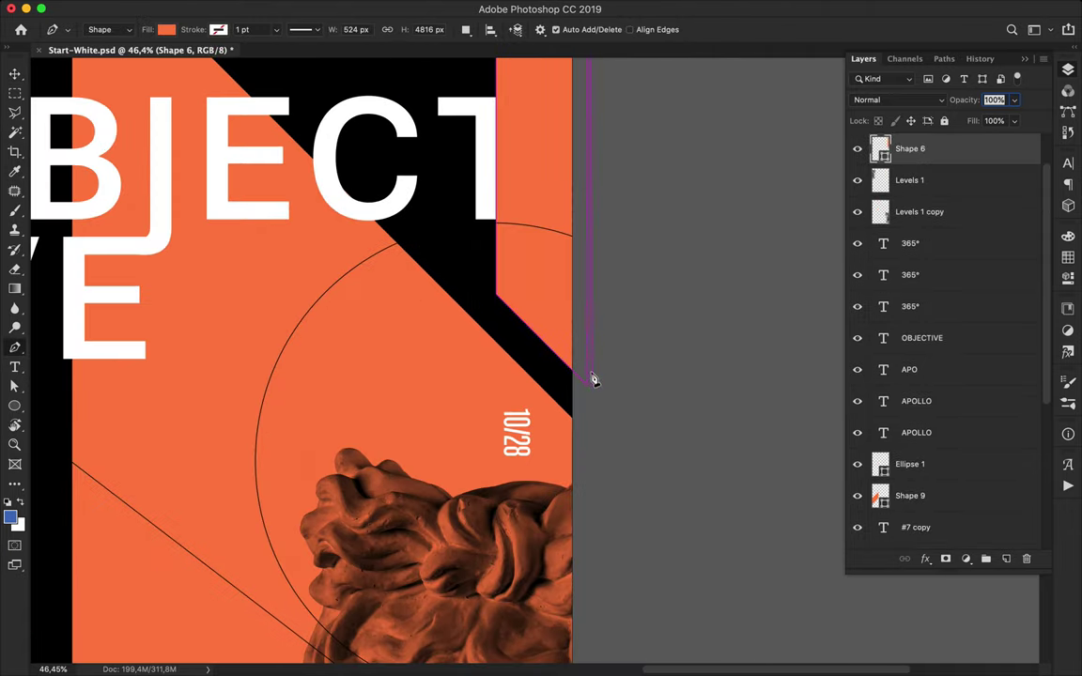
pyautogui.press('a')
pyautogui.press('p')
pyautogui.click(577, 346)
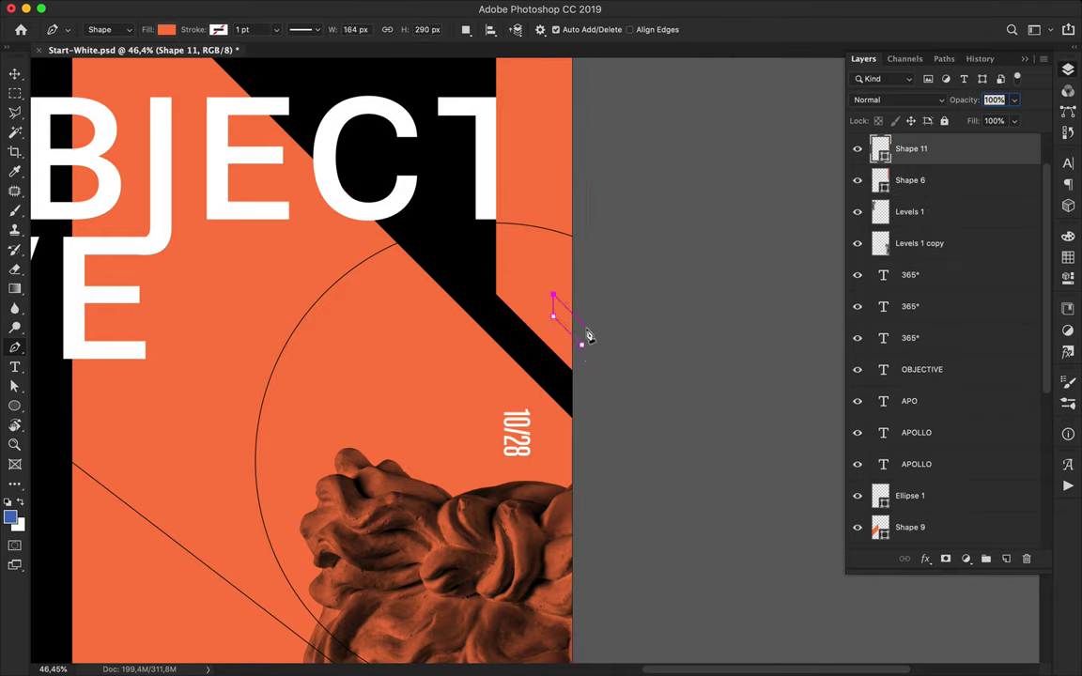
# - Fill the small parallelogram with black and place a duplicate directly above it
pyautogui.click(165, 33)
pyautogui.click(92, 113)
pyautogui.press('v')
pyautogui.moveTo(568, 314); pyautogui.dragTo(569, 280)
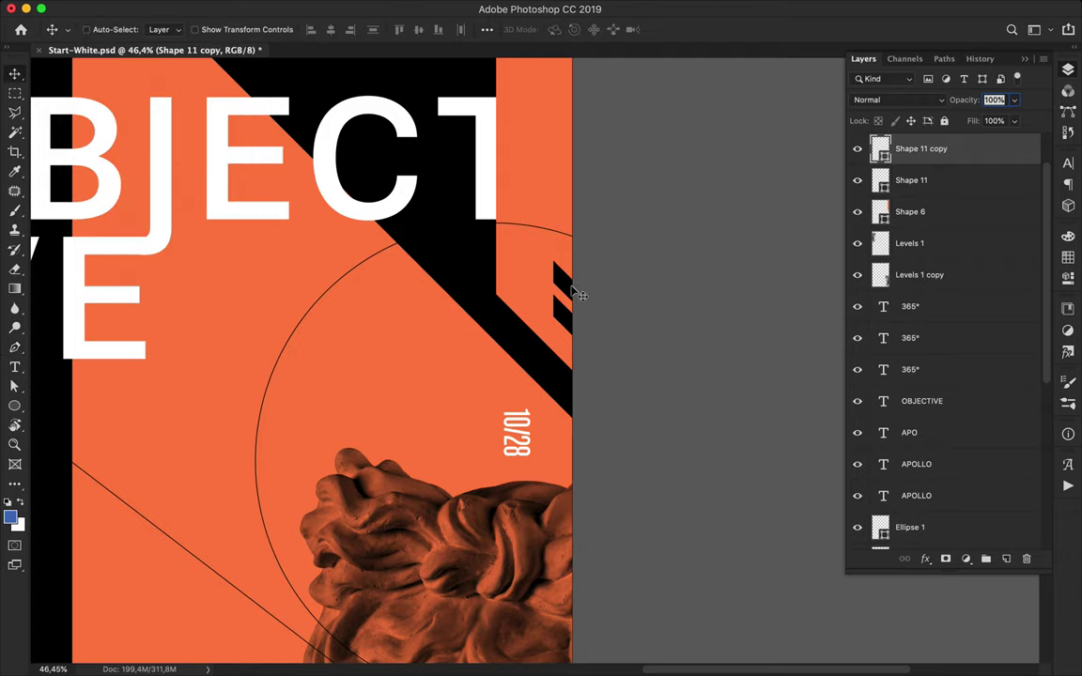
# - Delete both small black parallelograms from the narrow vertical shape
pyautogui.press('super+minus')
pyautogui.press('super+minus')
pyautogui.press('super+minus')
pyautogui.scroll(-2, 649, 223)
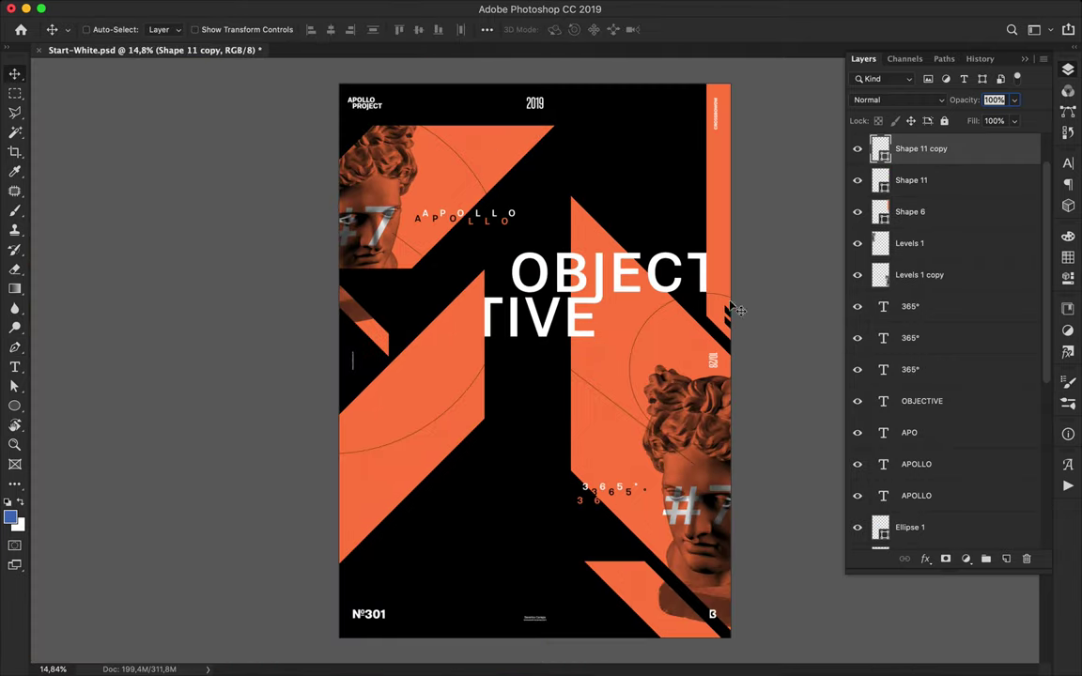
pyautogui.press('BackSpace')
pyautogui.press('BackSpace')
# - Draw a slanted parallelogram at the left edge of the large left orange shape and fill it with white
pyautogui.scroll(1, 515, 347)
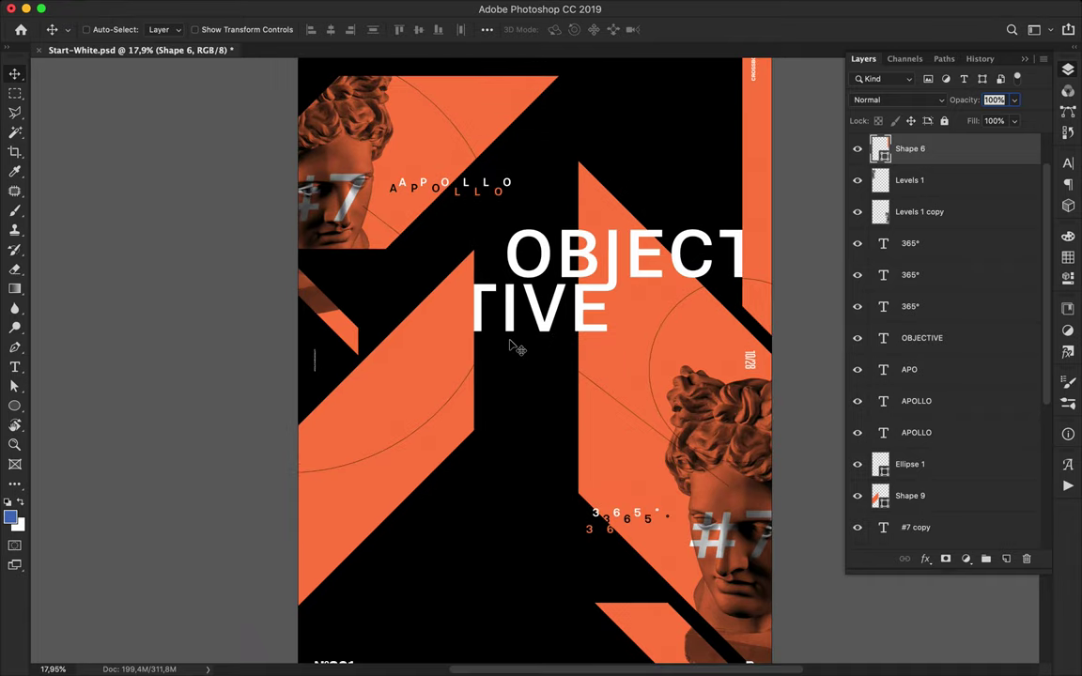
pyautogui.press('p')
pyautogui.click(287, 457)
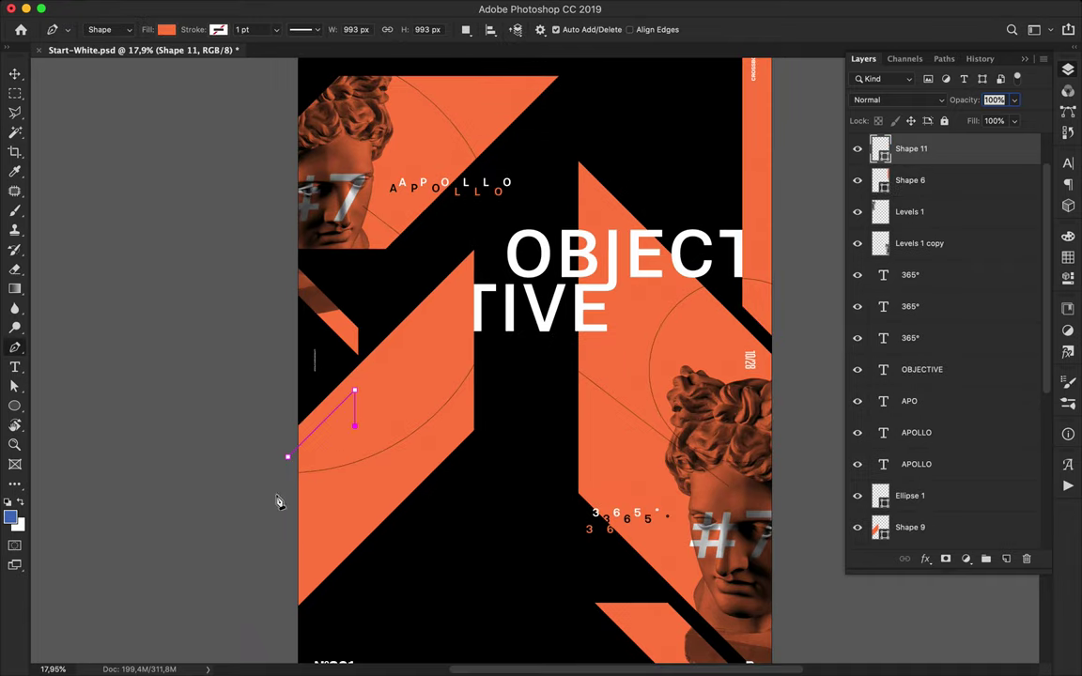
pyautogui.press('a')
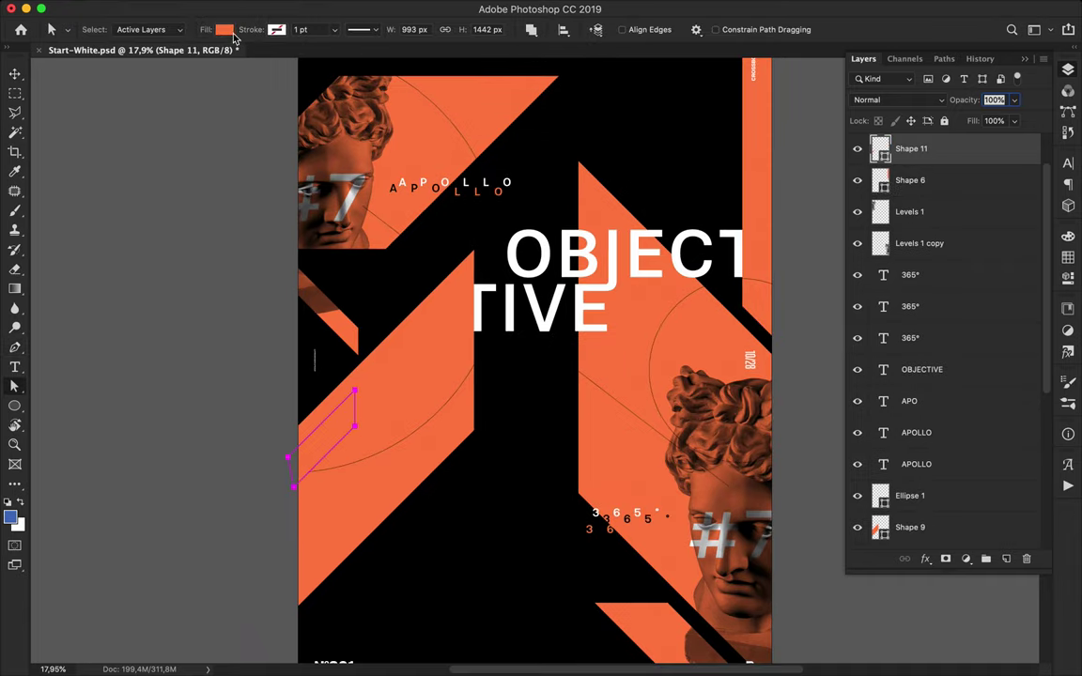
pyautogui.click(224, 29)
pyautogui.click(141, 95)
pyautogui.press('Return')
pyautogui.press('v')
pyautogui.scroll(2, 539, 412)
pyautogui.hscroll(2, 539, 412)
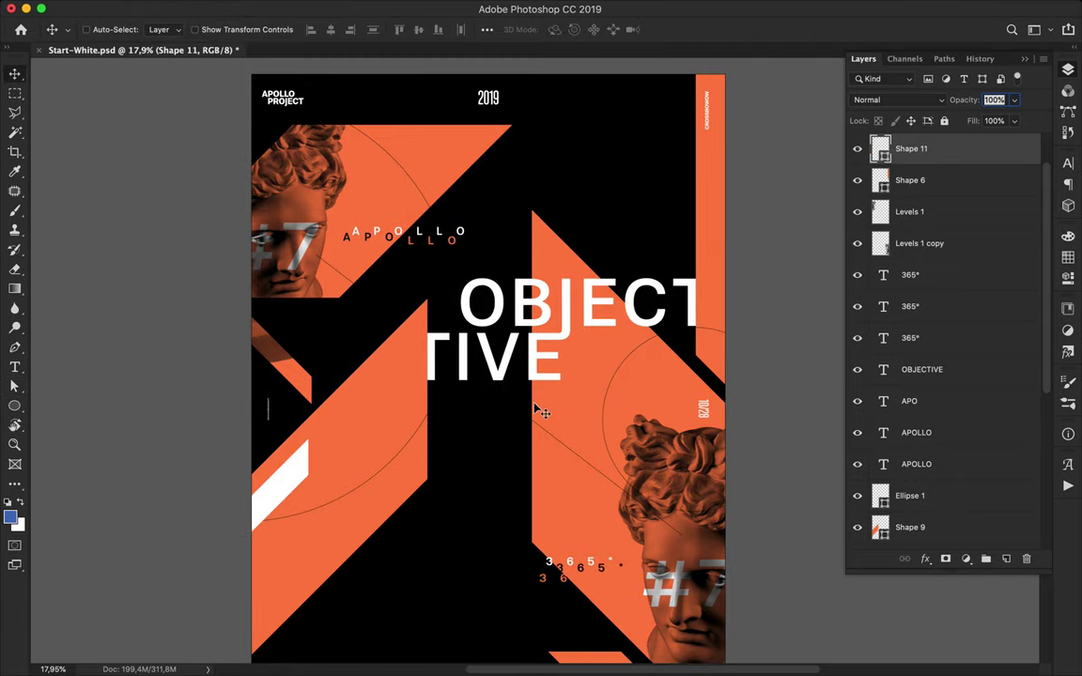
# - Draw a white slanted shape over the lower head's hair, running off the poster's right edge
pyautogui.press('p')
pyautogui.click(744, 458)
pyautogui.click(663, 467)
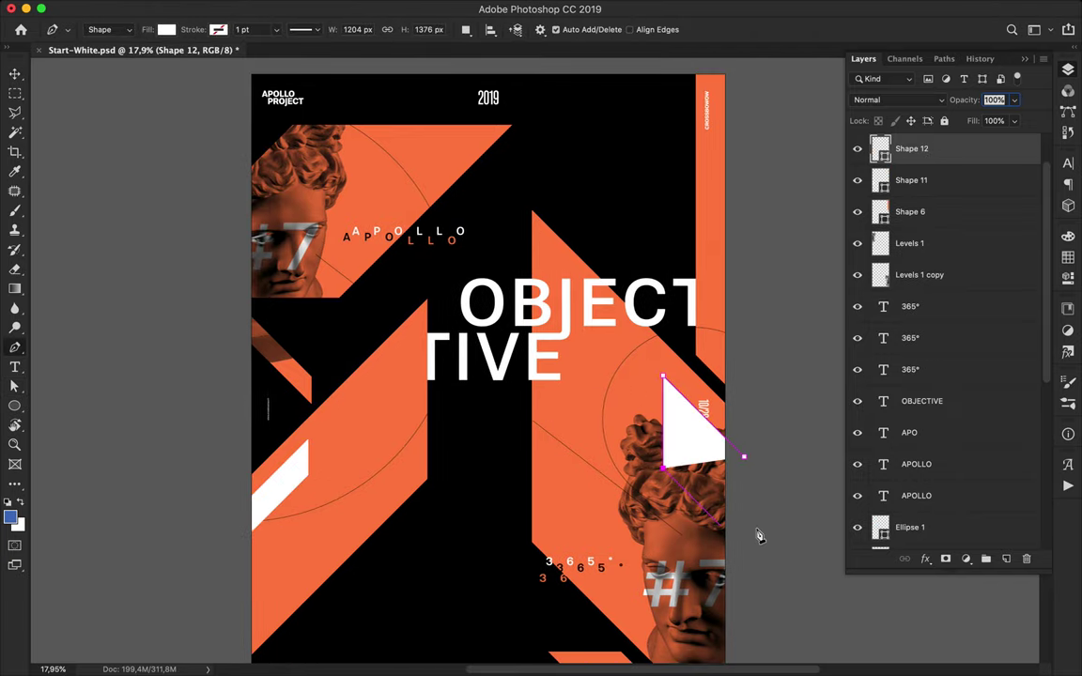
pyautogui.click(741, 545)
pyautogui.click(744, 457)
pyautogui.press('v')
# - Move the white slanted shape's layer behind the lower head, just above the Ellipse 1 layer
pyautogui.moveTo(911, 148); pyautogui.dragTo(902, 507)
pyautogui.scroll(-4, 976, 308)
pyautogui.scroll(-5, 797, 313)
pyautogui.scroll(3, 796, 314)
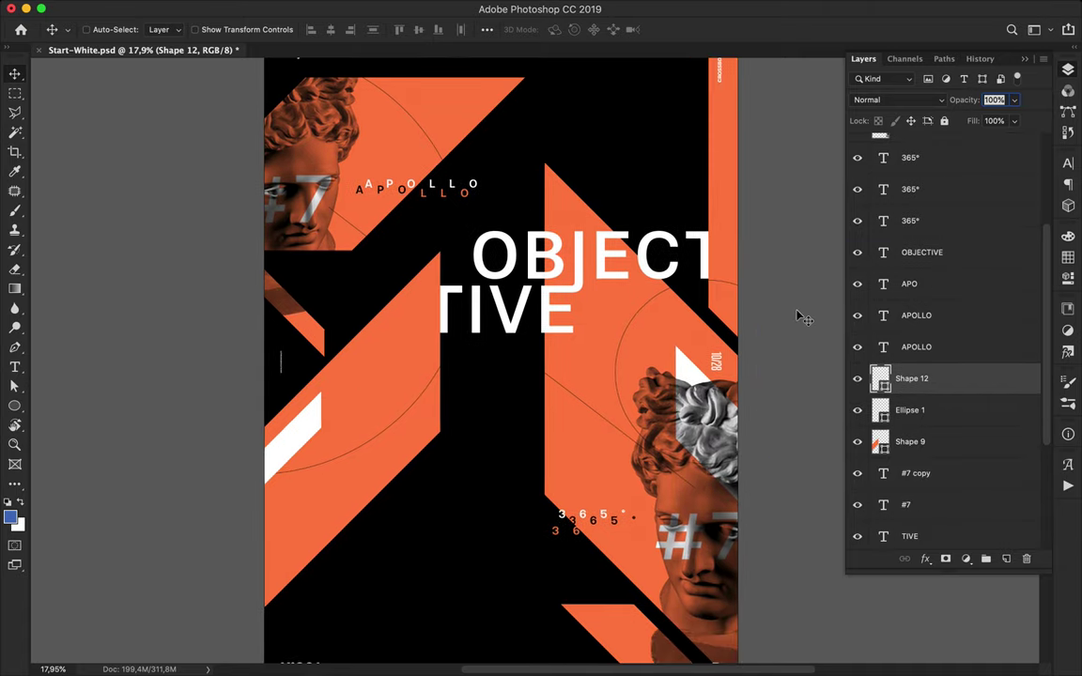
# - Draw a narrow white diagonal bar from below TIVE down to the 365° text, bridging the two large orange shapes
pyautogui.scroll(-2, 796, 314)
pyautogui.press('p')
pyautogui.click(432, 358)
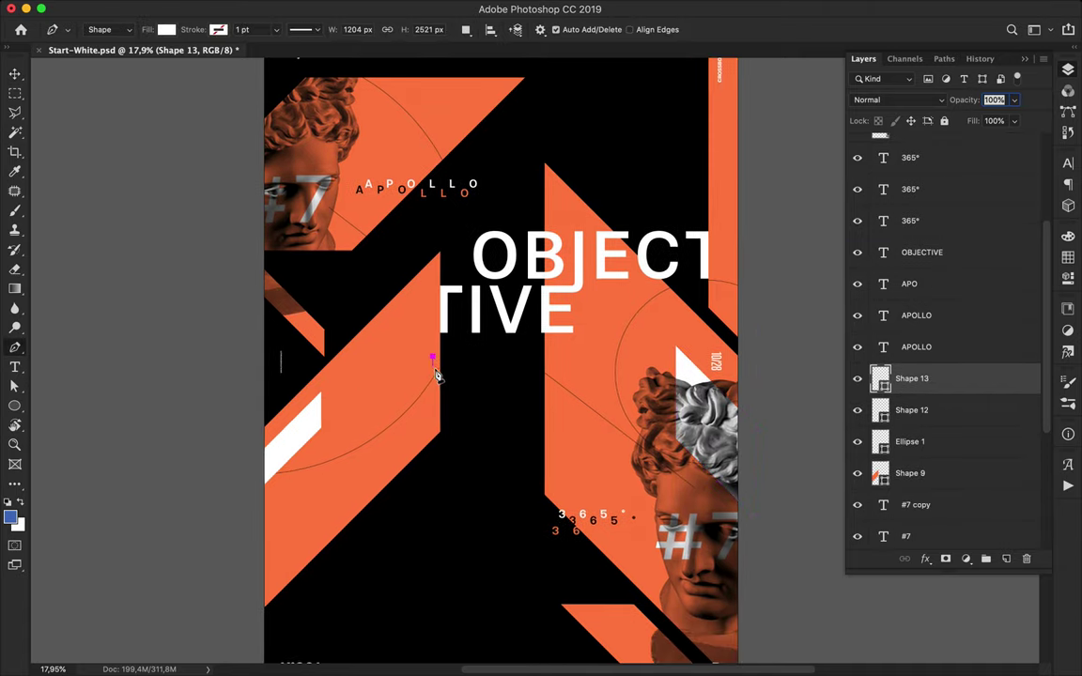
pyautogui.click(572, 485)
pyautogui.press('super+z')
pyautogui.press('super+z')
pyautogui.click(564, 489)
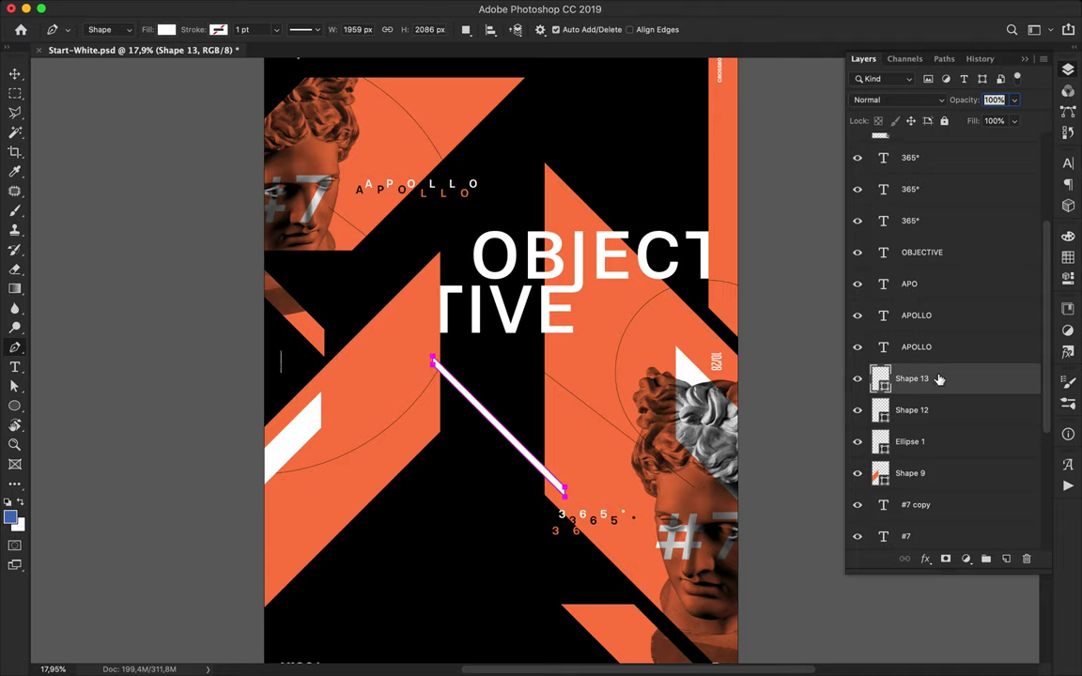
# - Rasterize the white diagonal bar and trim its upper side with a polygonal lasso selection to slim it
pyautogui.rightClick(940, 378)
pyautogui.click(761, 225)
pyautogui.press('l')
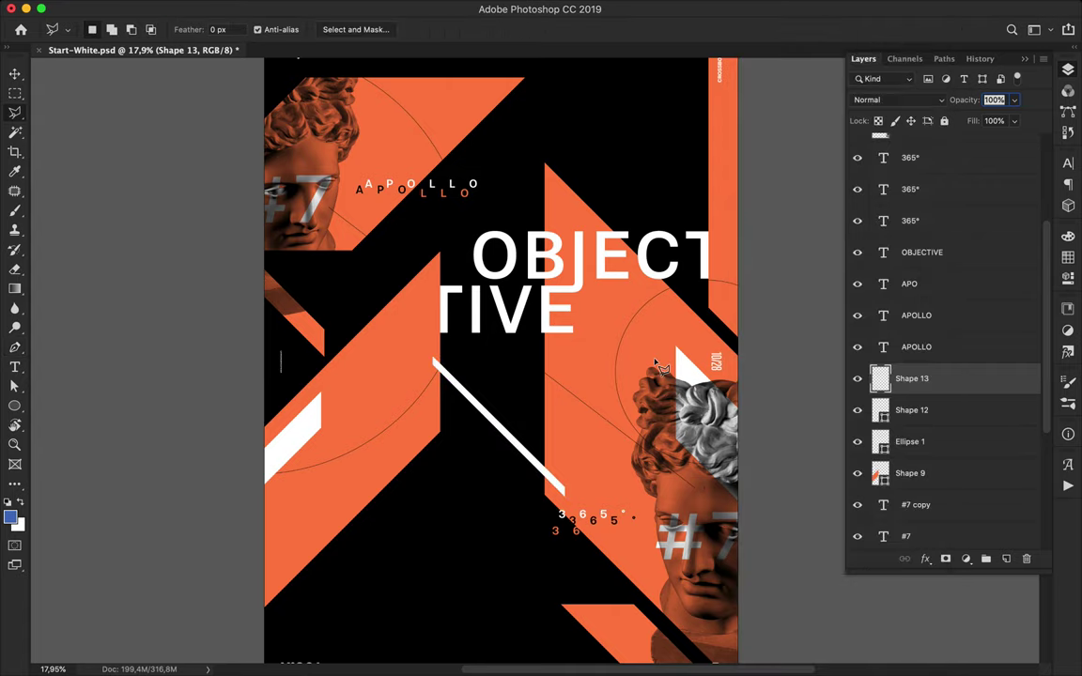
pyautogui.click(588, 496)
pyautogui.click(484, 356)
pyautogui.click(432, 356)
pyautogui.press('Delete')
pyautogui.press('super+d')
pyautogui.scroll(5, 502, 354)
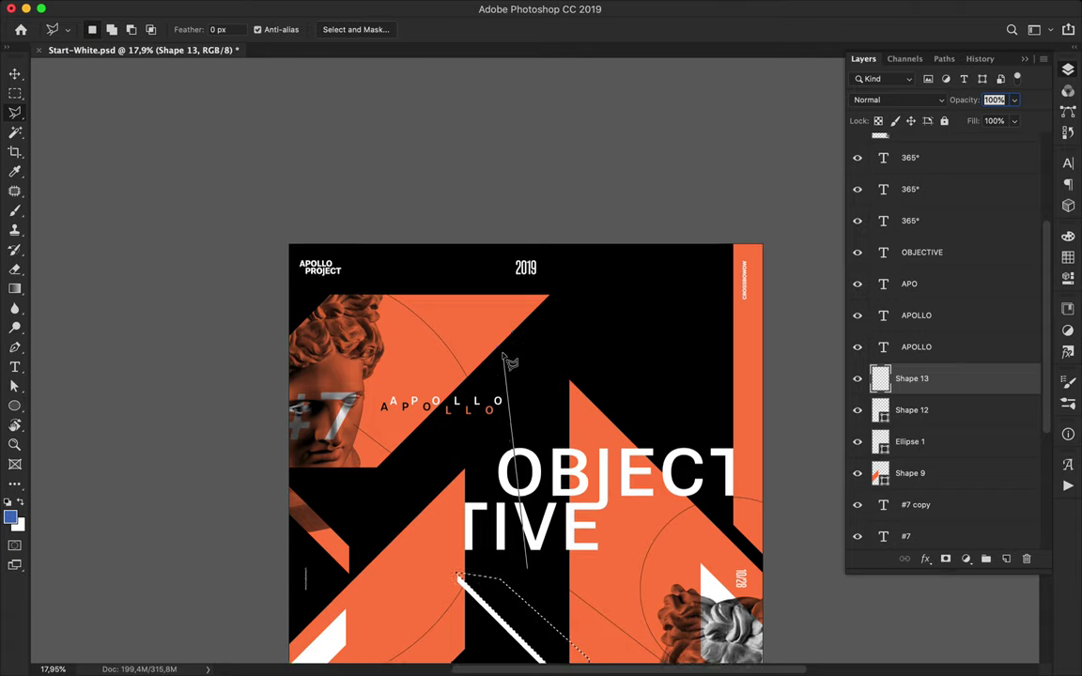
pyautogui.press('Escape')
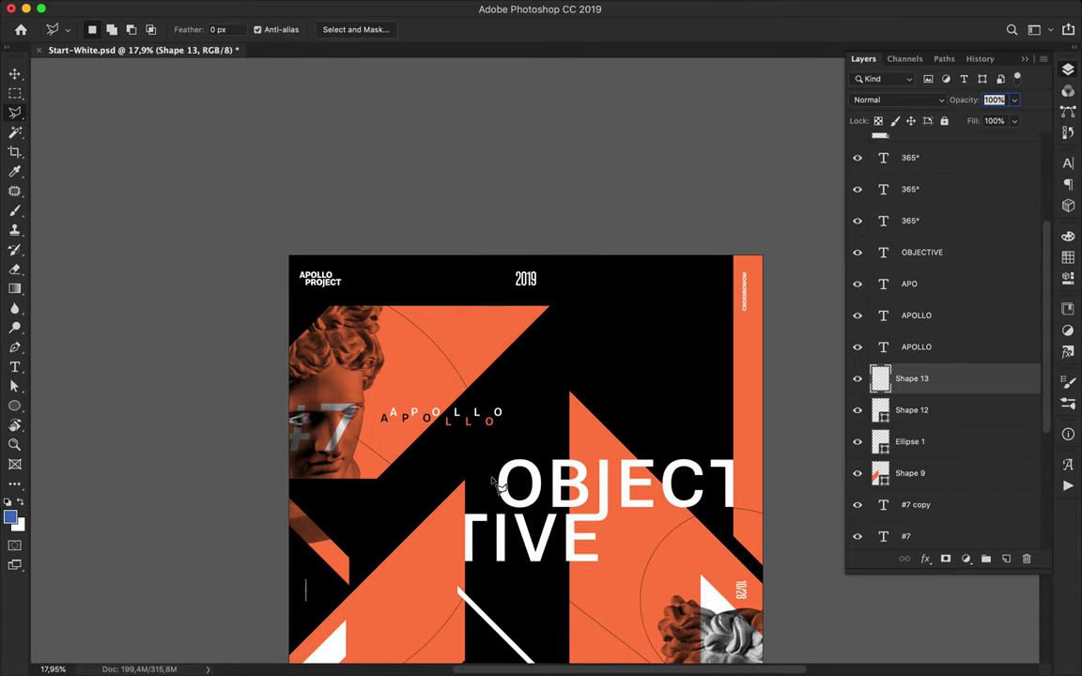
# - Draw a slanted bar from the narrow vertical shape to the J of OBJECTIVE, with white fill and no stroke
pyautogui.press('p')
pyautogui.scroll(-4, 523, 425)
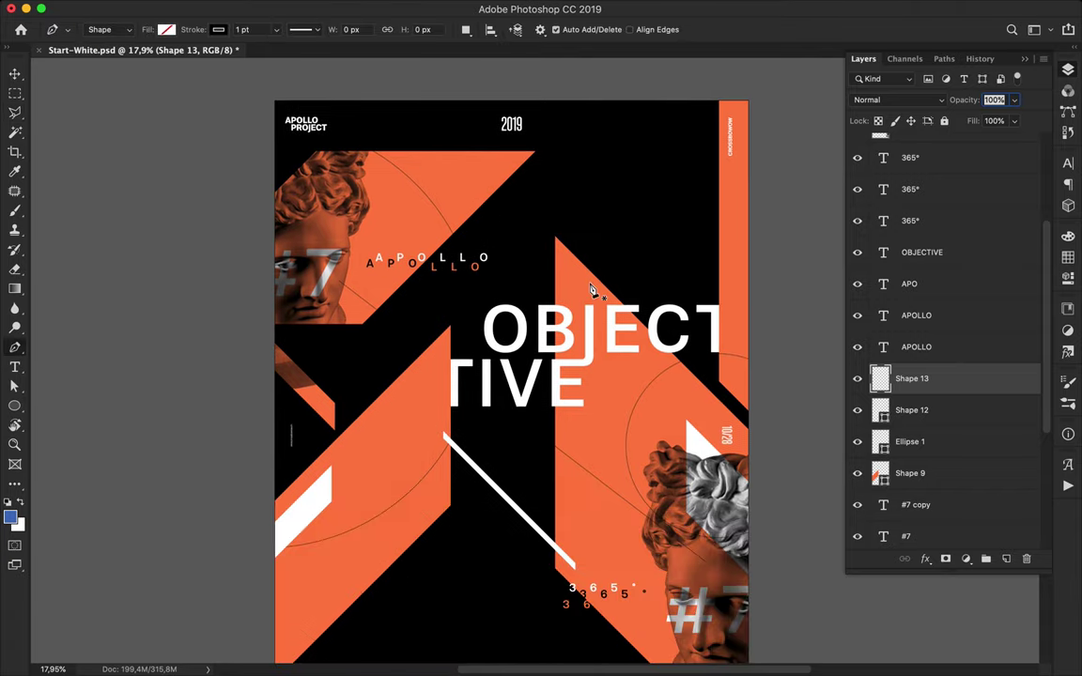
pyautogui.click(587, 282)
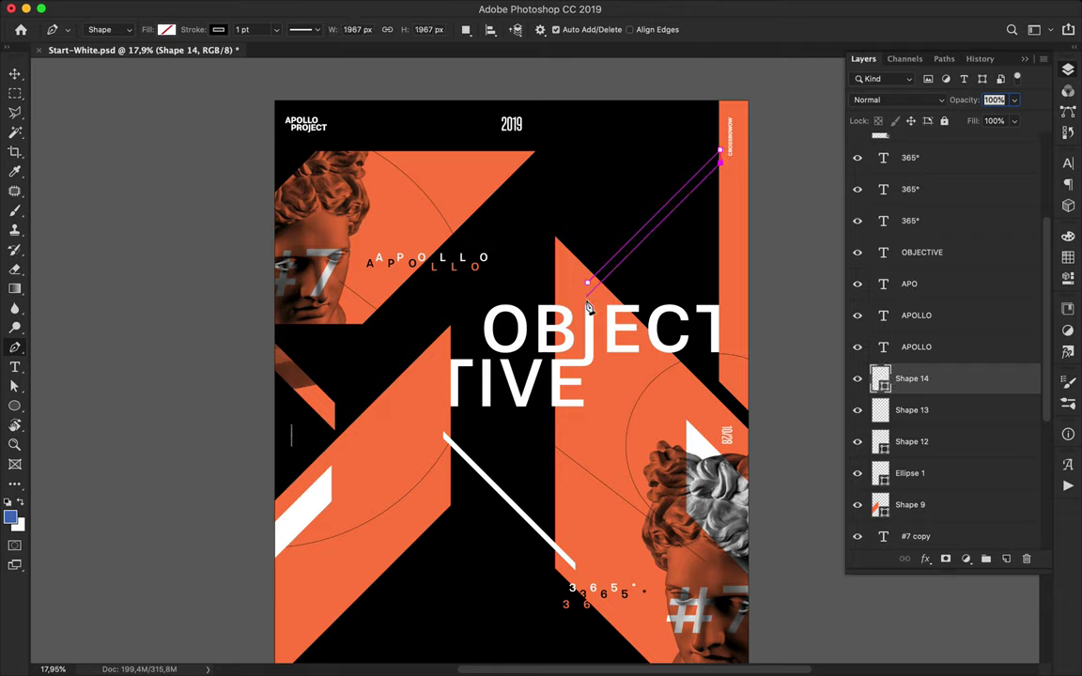
pyautogui.press('a')
pyautogui.click(276, 30)
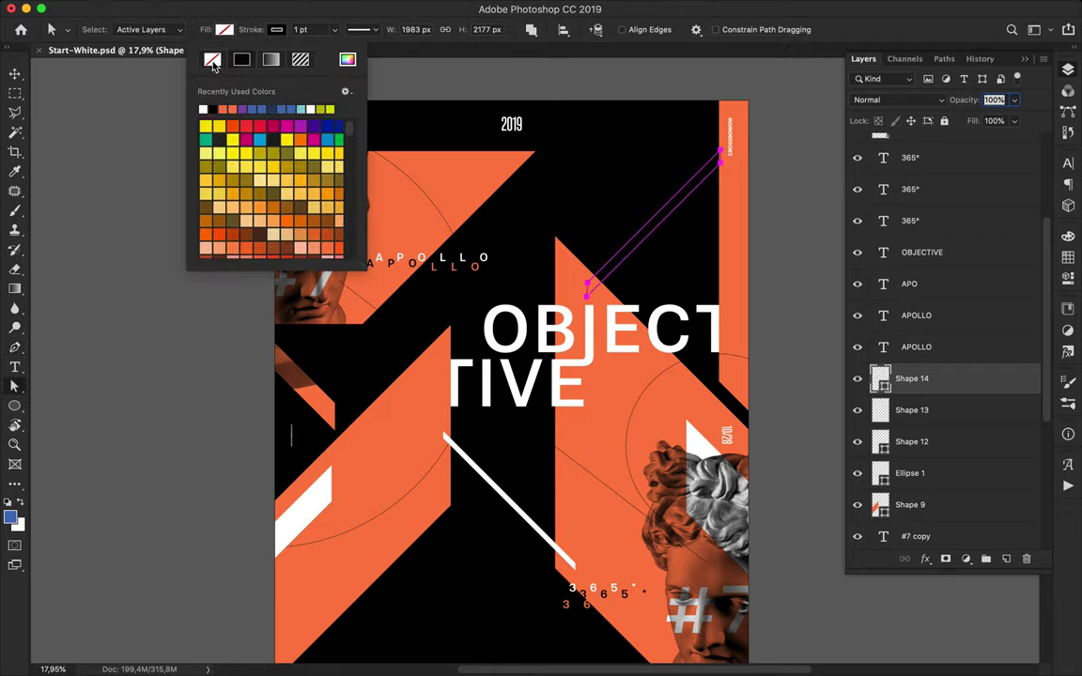
pyautogui.click(215, 60)
pyautogui.click(224, 30)
pyautogui.click(150, 109)
# - Rasterize the upper white bar and cut its lower end vertically in line with the J
pyautogui.rightClick(883, 378)
pyautogui.click(782, 244)
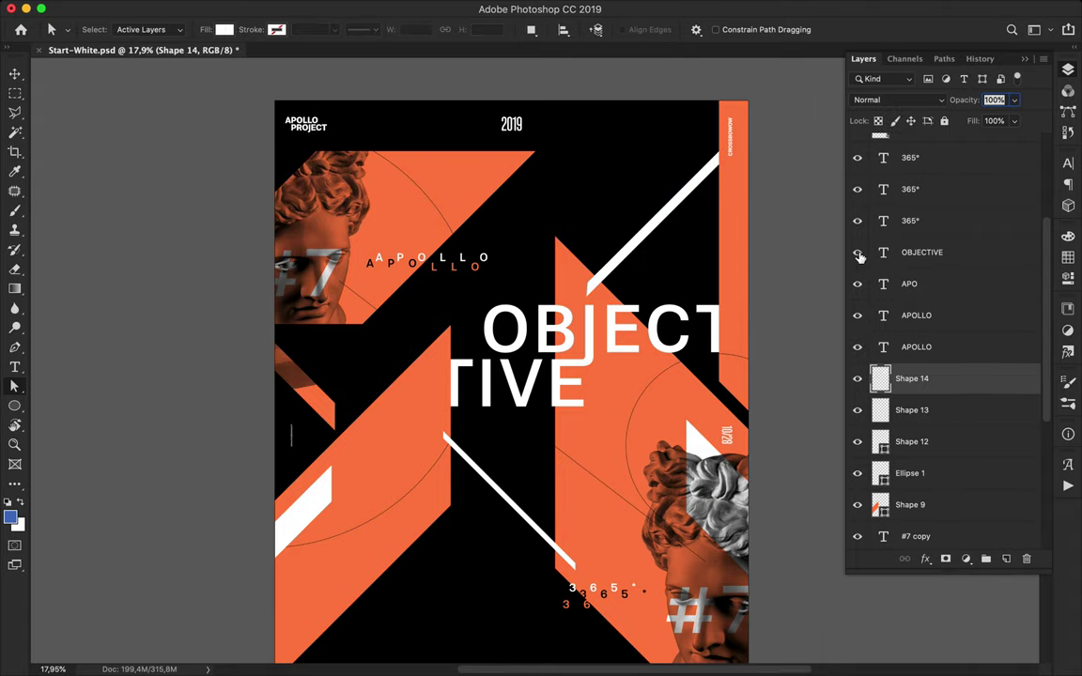
pyautogui.press('m')
pyautogui.moveTo(571, 272); pyautogui.dragTo(590, 326)
pyautogui.press('Delete')
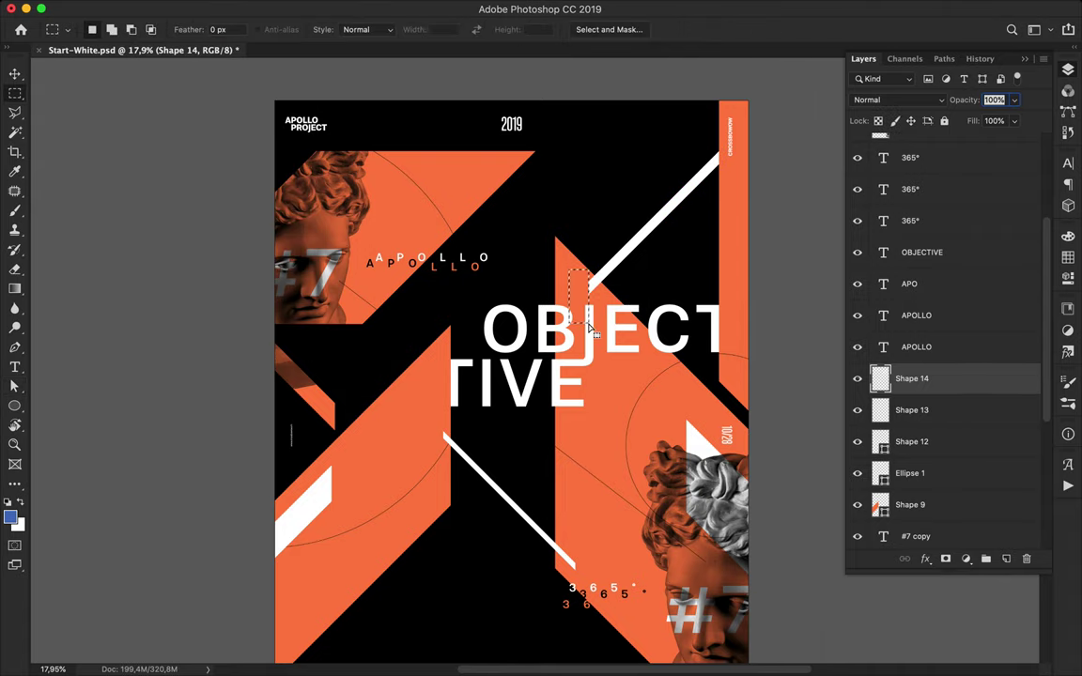
pyautogui.press('super+d')
pyautogui.press('v')
# - Draw a parallelogram across the diagonal edge of the upper head's orange shape, with white fill and no stroke
pyautogui.scroll(-4, 648, 370)
pyautogui.scroll(4, 648, 370)
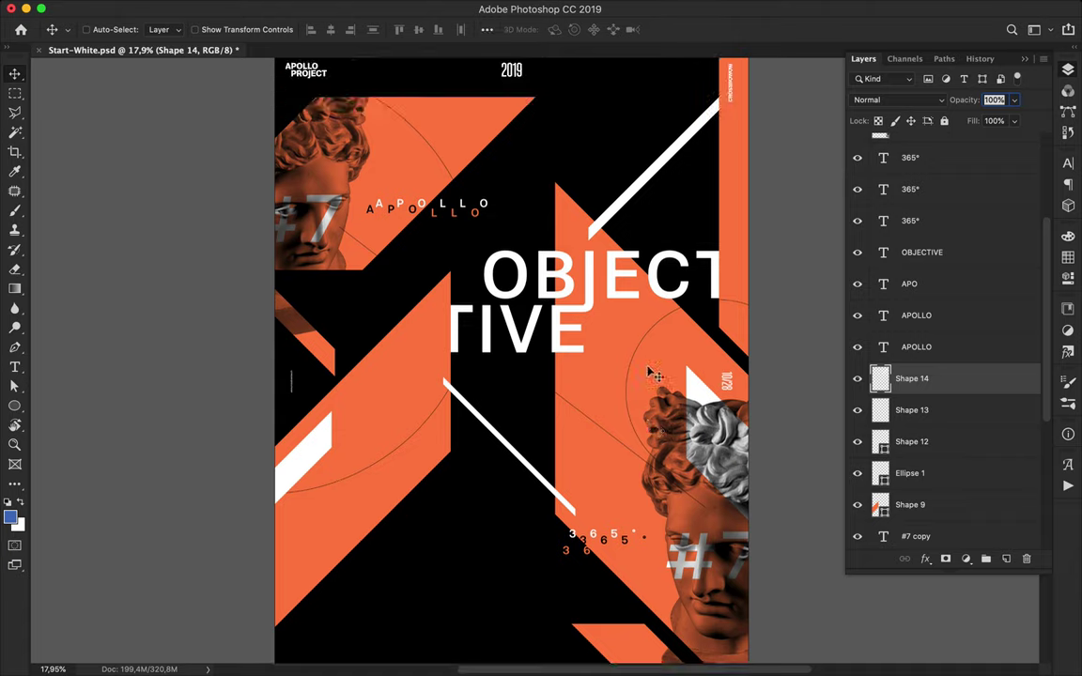
pyautogui.scroll(-3, 648, 370)
pyautogui.press('p')
pyautogui.click(509, 136)
pyautogui.click(477, 168)
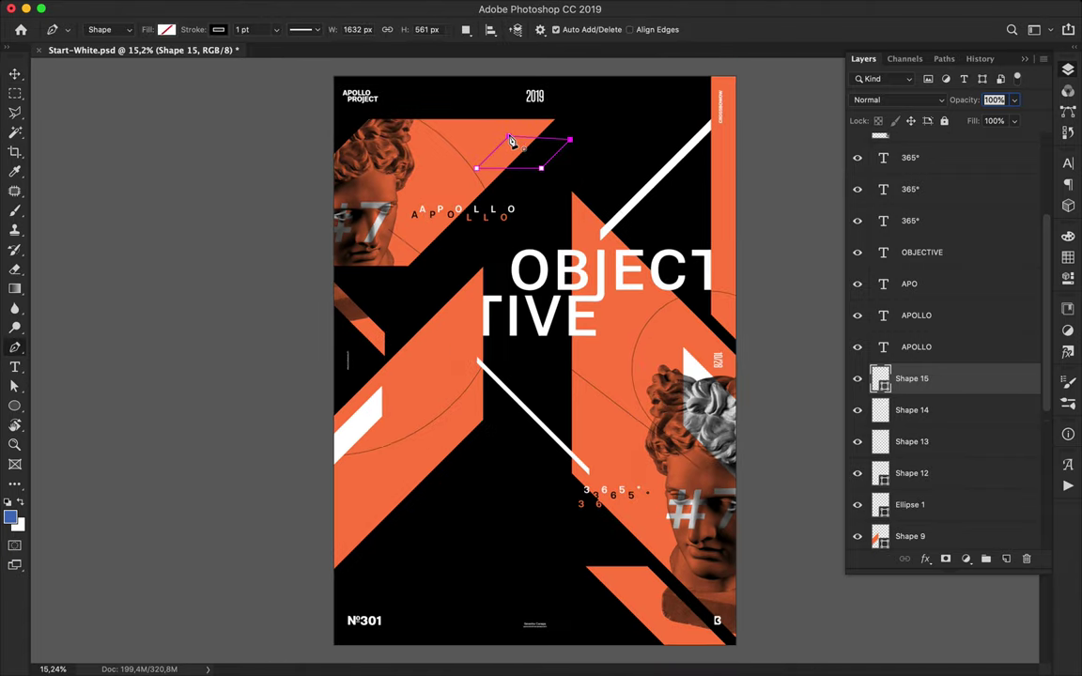
pyautogui.click(218, 30)
pyautogui.click(155, 59)
pyautogui.click(166, 30)
pyautogui.click(94, 109)
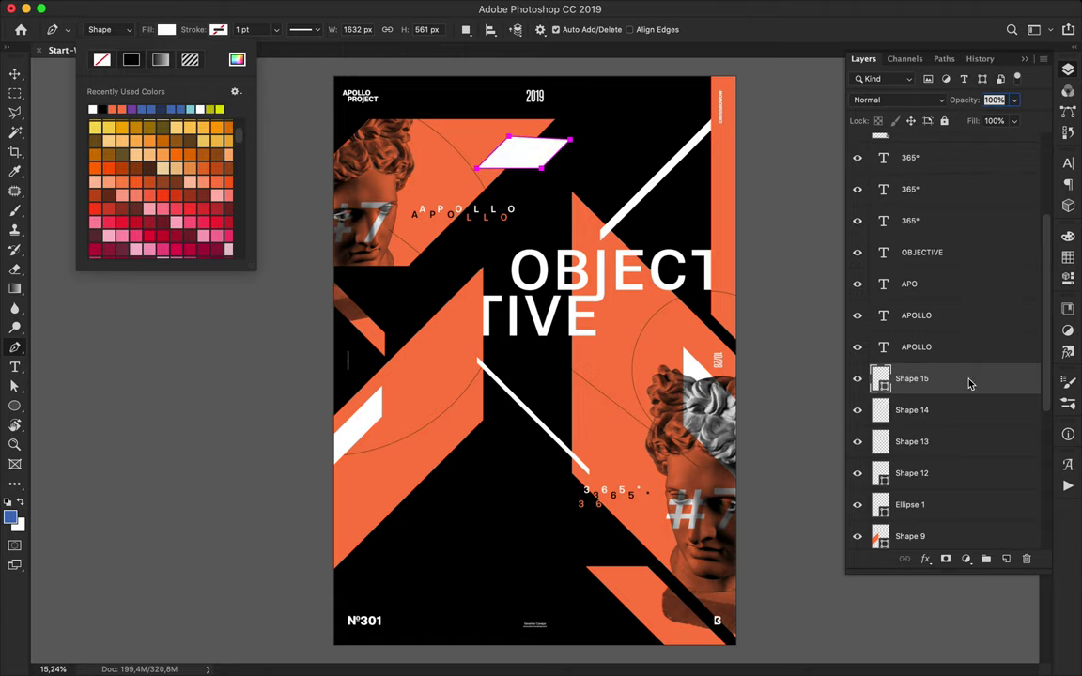
# - Trim the top of the white parallelogram with a rectangular selection to give it a level upper edge
pyautogui.press('Escape')
pyautogui.press('m')
pyautogui.moveTo(472, 117); pyautogui.dragTo(621, 145)
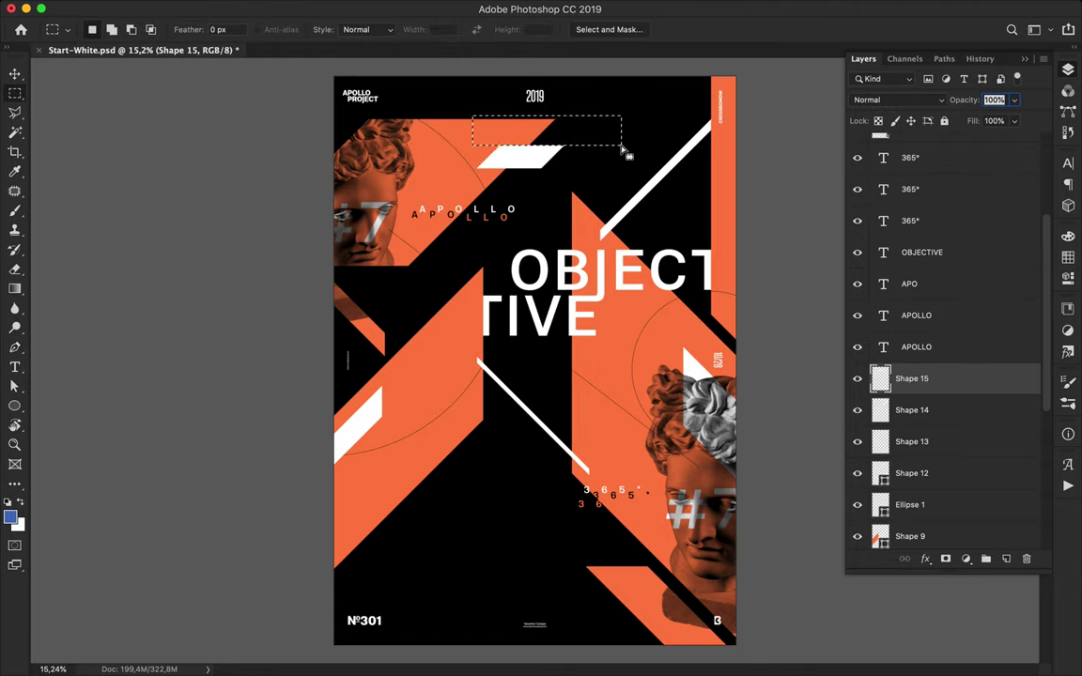
pyautogui.press('super+d')
pyautogui.press('v')
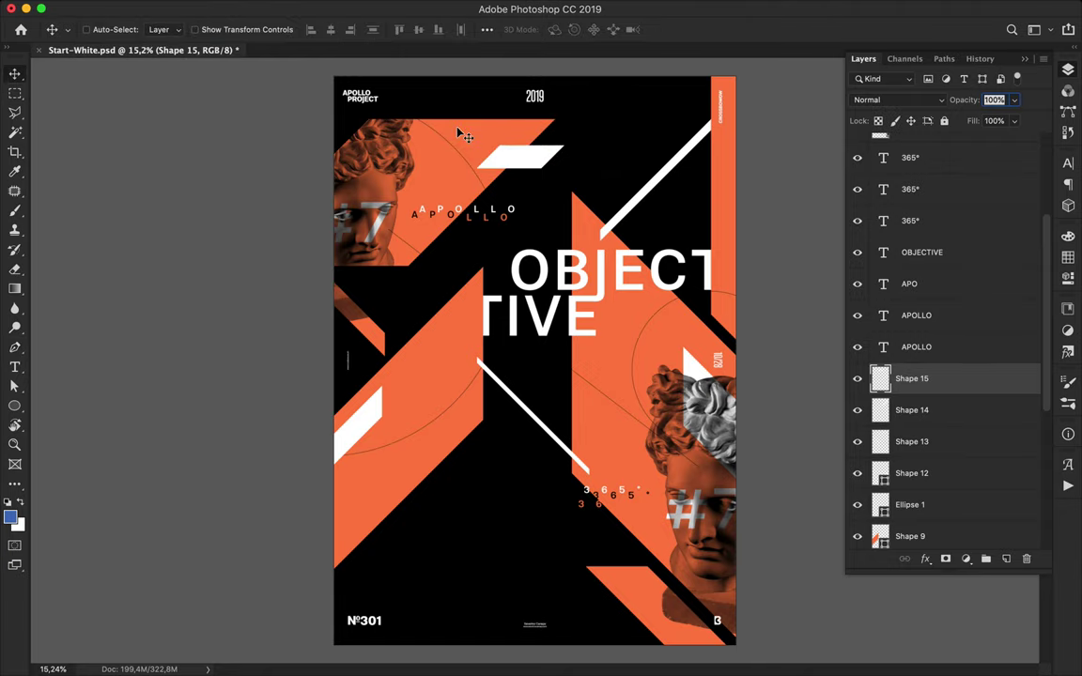
# - Delete the white diagonal bar between the narrow vertical shape and the J of OBJECTIVE
pyautogui.click(652, 192)
pyautogui.press('Delete')
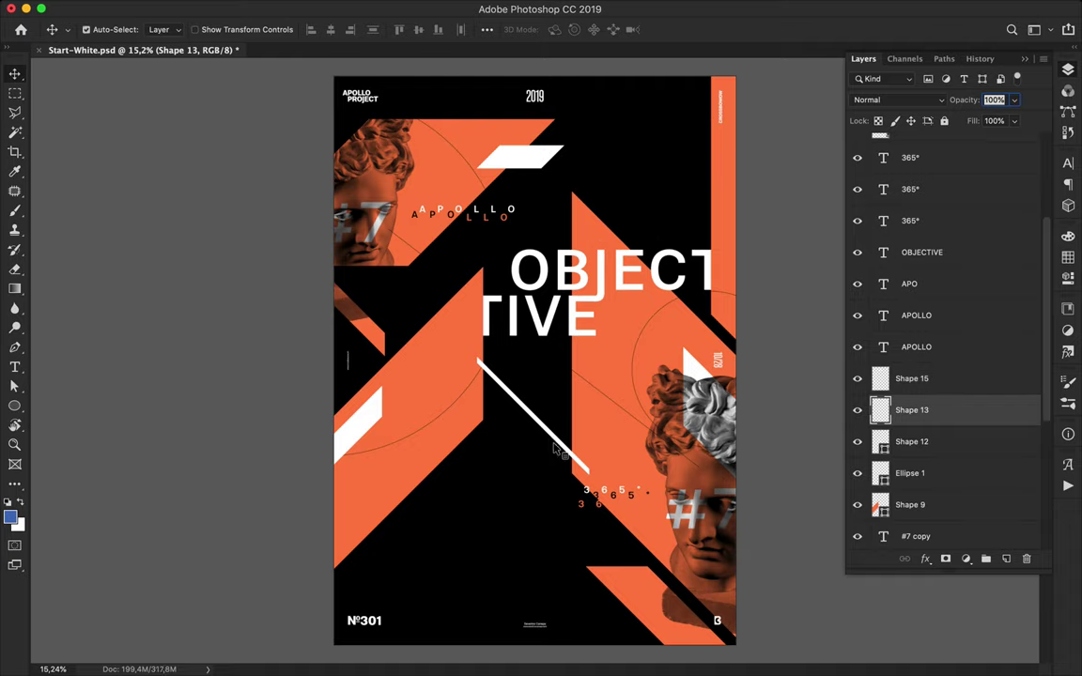
# - Nudge the white diagonal bar below OBJECTIVE slightly up and to the left
pyautogui.moveTo(567, 452); pyautogui.dragTo(555, 446)
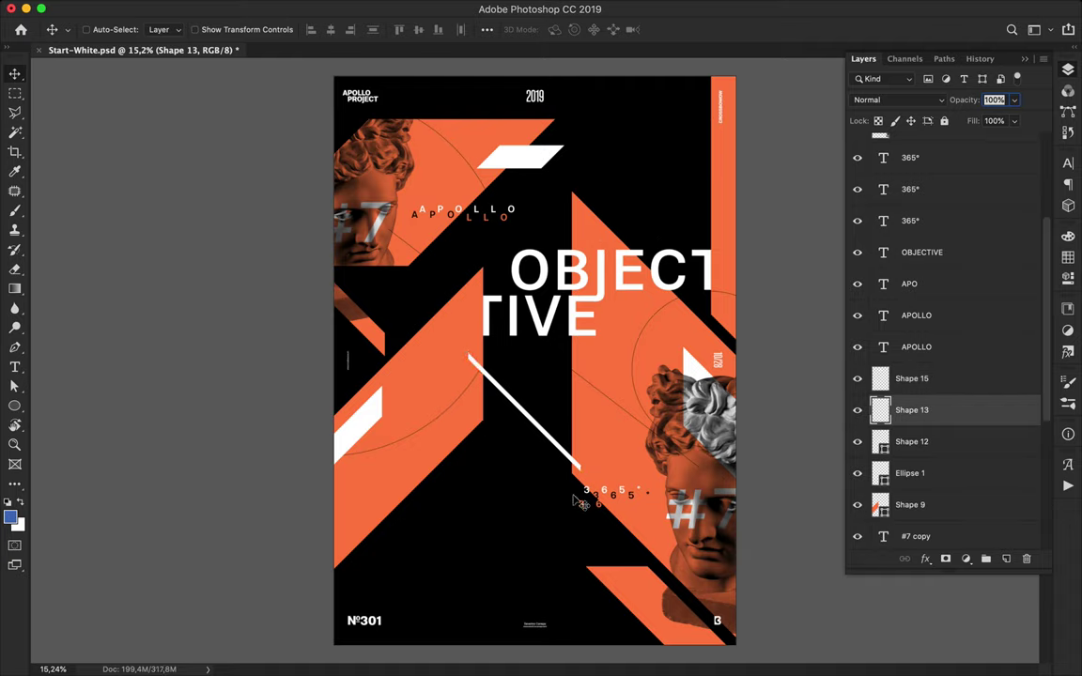
# - Duplicate the orange APOLLO text into the lower black area, change the copy to the single letter O, and set its tracking to 0
pyautogui.moveTo(504, 221); pyautogui.dragTo(515, 506)
pyautogui.doubleClick(515, 506)
pyautogui.write('O')
pyautogui.press('super+Return')
pyautogui.click(1068, 160)
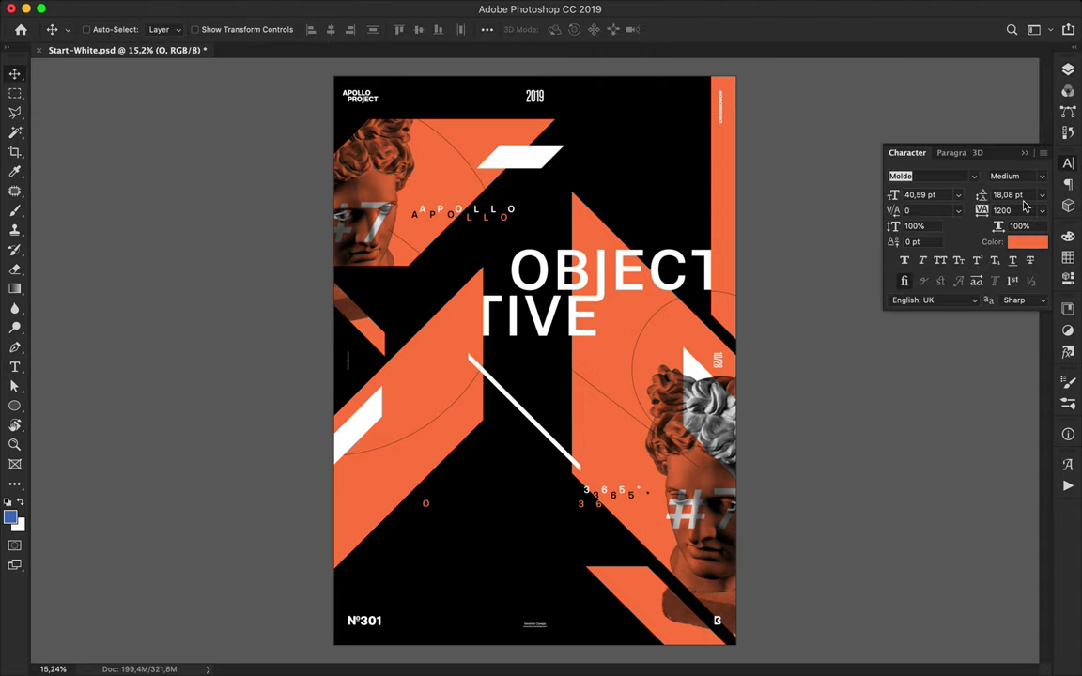
pyautogui.write('0')
pyautogui.press('Return')
# - Move the orange O above OBJECTIVE and scatter copies of it across the black areas of the poster
pyautogui.moveTo(427, 505); pyautogui.dragTo(535, 187)
pyautogui.keyDown('alt'); pyautogui.moveTo(535, 187); pyautogui.dragTo(555, 390); pyautogui.keyUp('alt')
pyautogui.keyDown('alt'); pyautogui.moveTo(555, 390); pyautogui.dragTo(456, 256); pyautogui.keyUp('alt')
pyautogui.keyDown('alt'); pyautogui.moveTo(456, 257); pyautogui.dragTo(554, 221); pyautogui.keyUp('alt')
pyautogui.keyDown('alt'); pyautogui.moveTo(554, 221); pyautogui.dragTo(542, 183); pyautogui.keyUp('alt')
pyautogui.keyDown('alt'); pyautogui.moveTo(542, 184); pyautogui.dragTo(543, 184); pyautogui.keyUp('alt')
pyautogui.doubleClick(543, 185)
pyautogui.click(547, 189)
# - Add more orange O copies to form a dense cluster below the white parallelogram, with a few strays around it
pyautogui.scroll(3, 549, 190)
pyautogui.keyDown('alt'); pyautogui.moveTo(540, 123); pyautogui.dragTo(518, 125); pyautogui.keyUp('alt')
pyautogui.keyDown('alt'); pyautogui.moveTo(519, 125); pyautogui.dragTo(540, 134); pyautogui.keyUp('alt')
pyautogui.keyDown('alt'); pyautogui.moveTo(540, 134); pyautogui.dragTo(614, 163); pyautogui.keyUp('alt')
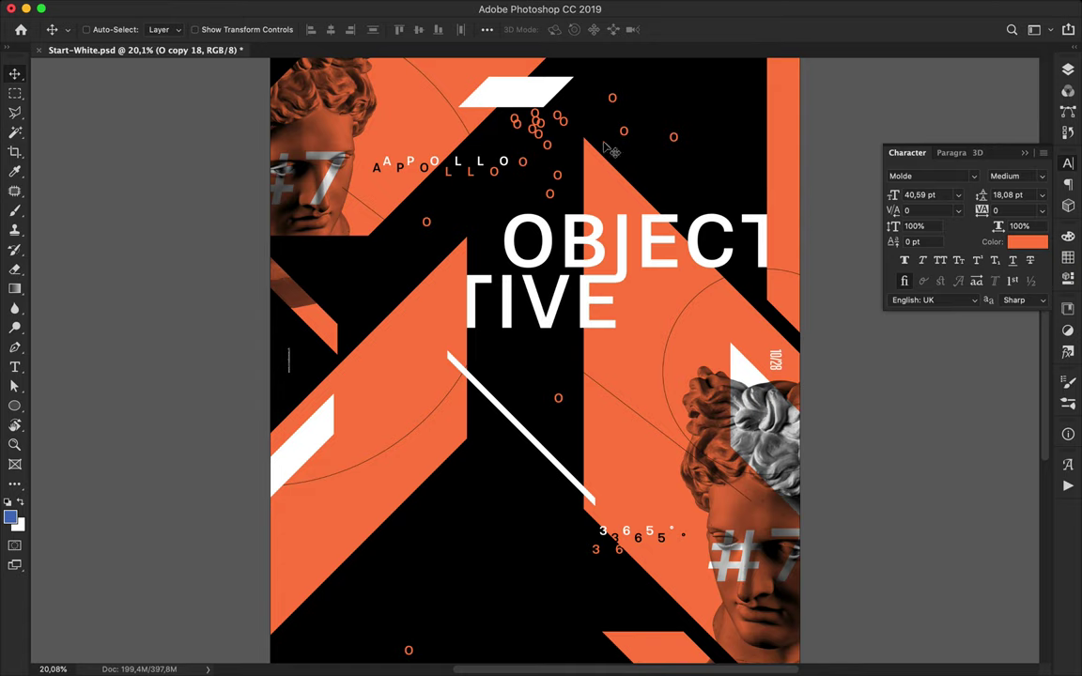
pyautogui.scroll(5, 607, 145)
pyautogui.keyDown('alt'); pyautogui.moveTo(622, 332); pyautogui.dragTo(588, 316); pyautogui.keyUp('alt')
pyautogui.keyDown('super'); pyautogui.click(518, 322); pyautogui.keyUp('super')
pyautogui.keyDown('alt'); pyautogui.moveTo(588, 316); pyautogui.dragTo(510, 328); pyautogui.keyUp('alt')
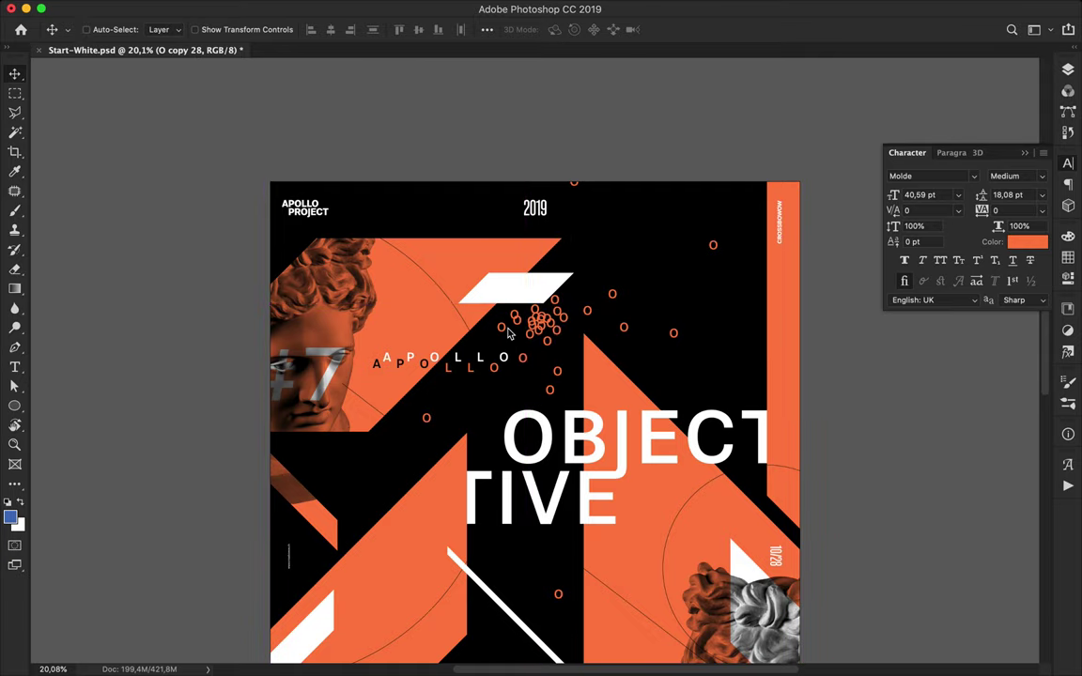
# - Recolour one O in the cluster's lower edge white
pyautogui.press('t')
pyautogui.click(609, 30)
pyautogui.click(397, 187)
pyautogui.click(737, 178)
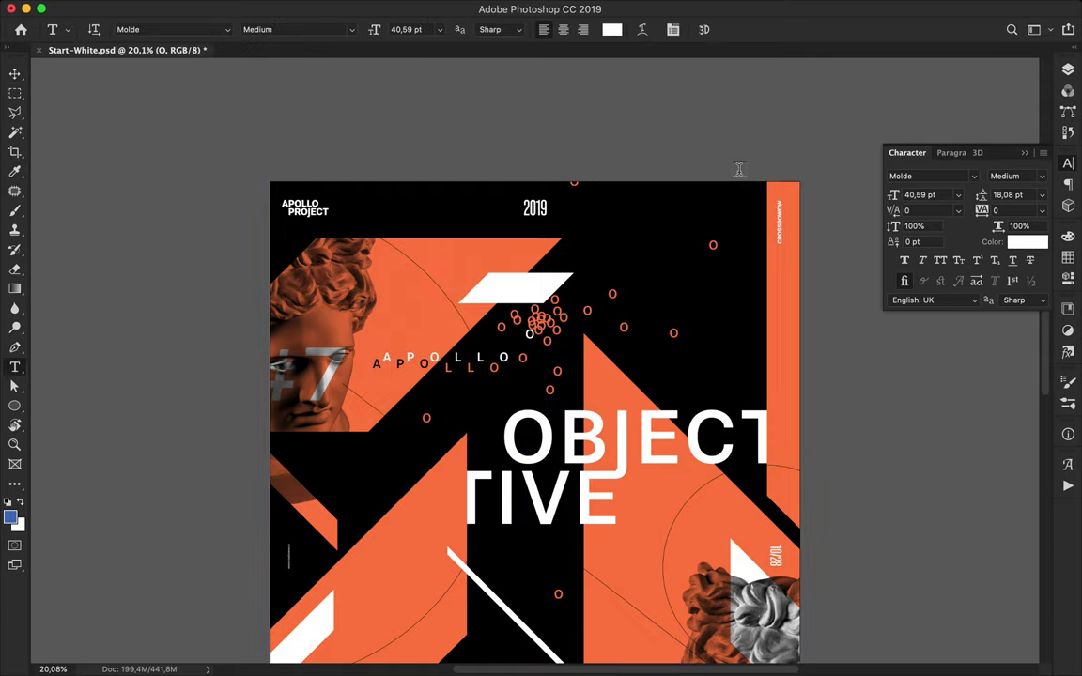
# - Duplicate the white O around the cluster, in the upper black area and in the black area near the poster's foot
pyautogui.press('v')
pyautogui.keyDown('alt'); pyautogui.moveTo(532, 340); pyautogui.dragTo(556, 351); pyautogui.keyUp('alt')
pyautogui.scroll(-5, 563, 357)
pyautogui.keyDown('alt'); pyautogui.moveTo(551, 172); pyautogui.dragTo(472, 611); pyautogui.keyUp('alt')
pyautogui.scroll(-4, 473, 618)
pyautogui.scroll(7, 474, 618)
pyautogui.keyDown('alt'); pyautogui.moveTo(544, 280); pyautogui.dragTo(592, 185); pyautogui.keyUp('alt')
pyautogui.moveTo(545, 605); pyautogui.dragTo(562, 270)
pyautogui.click(1071, 73)
pyautogui.moveTo(944, 349); pyautogui.dragTo(977, 363)
# - Mix further white O copies into the orange cluster and place one beside the stray orange O to its right
pyautogui.keyDown('alt'); pyautogui.moveTo(558, 266); pyautogui.dragTo(544, 263); pyautogui.keyUp('alt')
pyautogui.keyDown('alt'); pyautogui.moveTo(544, 263); pyautogui.dragTo(564, 276); pyautogui.keyUp('alt')
pyautogui.keyDown('alt'); pyautogui.moveTo(562, 281); pyautogui.dragTo(538, 269); pyautogui.keyUp('alt')
pyautogui.keyDown('alt'); pyautogui.moveTo(539, 270); pyautogui.dragTo(557, 261); pyautogui.keyUp('alt')
pyautogui.keyDown('alt'); pyautogui.moveTo(557, 262); pyautogui.dragTo(549, 291); pyautogui.keyUp('alt')
pyautogui.keyDown('alt'); pyautogui.moveTo(549, 291); pyautogui.dragTo(624, 244); pyautogui.keyUp('alt')
pyautogui.keyDown('alt'); pyautogui.moveTo(624, 244); pyautogui.dragTo(629, 241); pyautogui.keyUp('alt')
pyautogui.press('t')
pyautogui.click(628, 238)
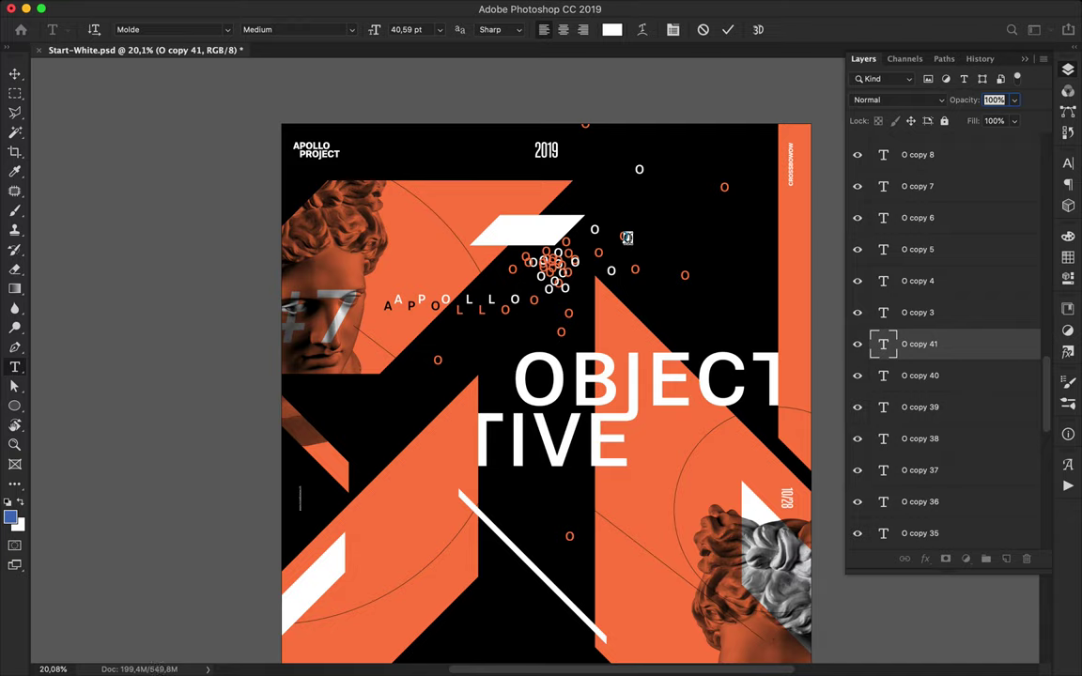
pyautogui.click(661, 215)
pyautogui.scroll(-5, 640, 216)
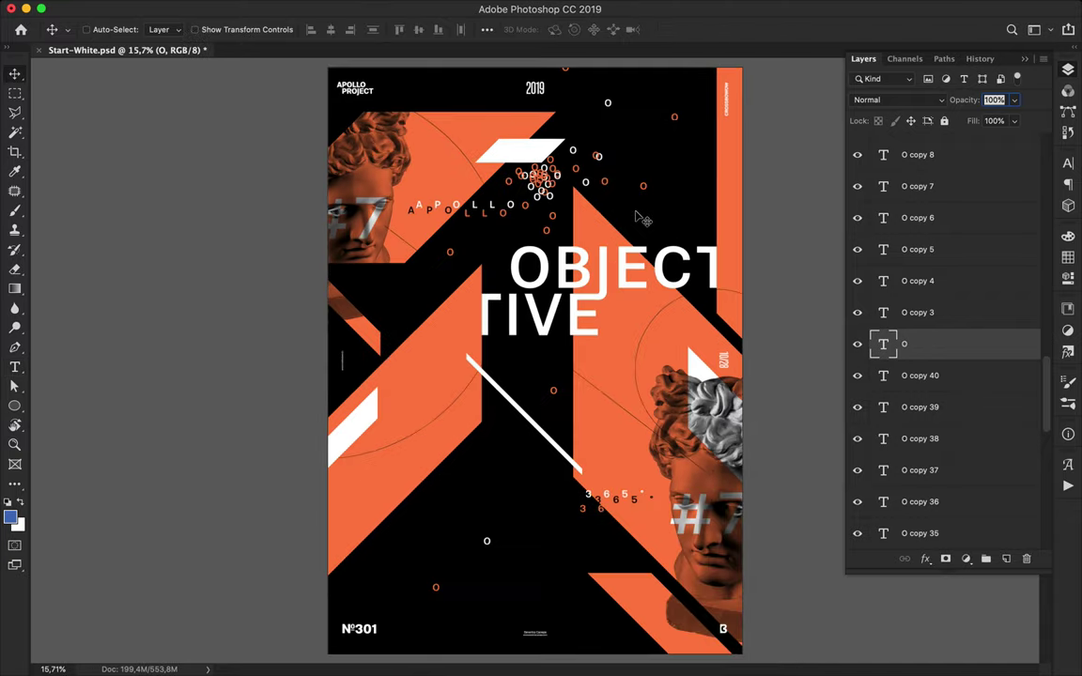
pyautogui.scroll(4, 448, 205)
pyautogui.scroll(5, 454, 208)
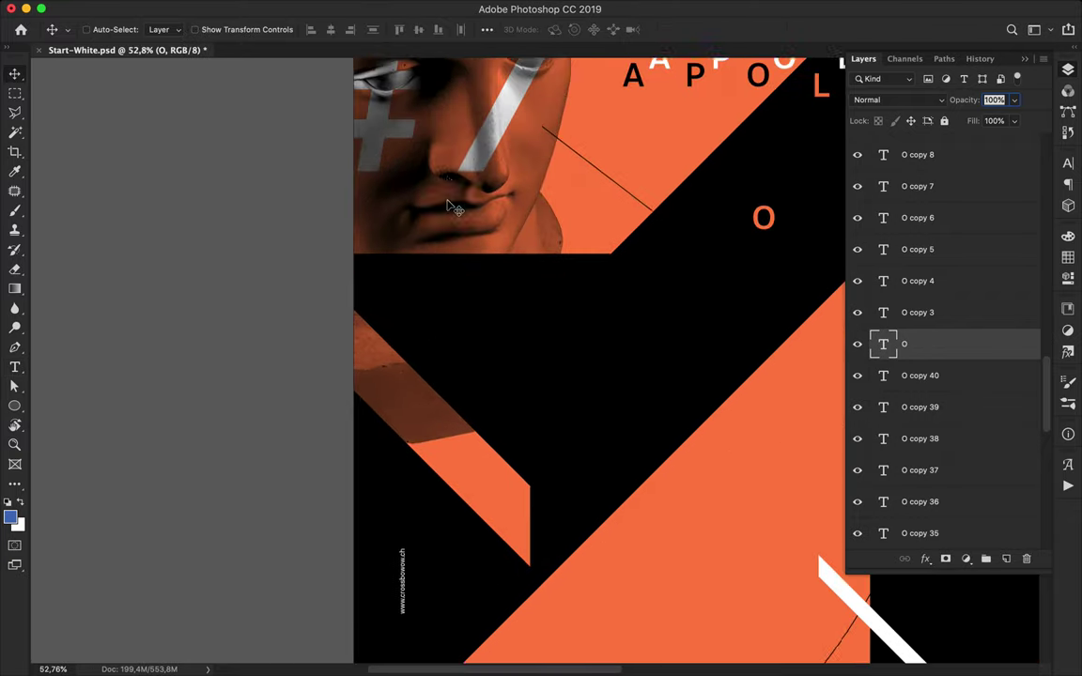
pyautogui.press('m')
pyautogui.press('u')
pyautogui.moveTo(542, 244); pyautogui.dragTo(552, 253)
pyautogui.press('super+z')
# - Draw a 64 × 64 px square with no fill and a 1 pt black stroke beside the upper head's neck
pyautogui.moveTo(14, 406); pyautogui.dragTo(56, 353)
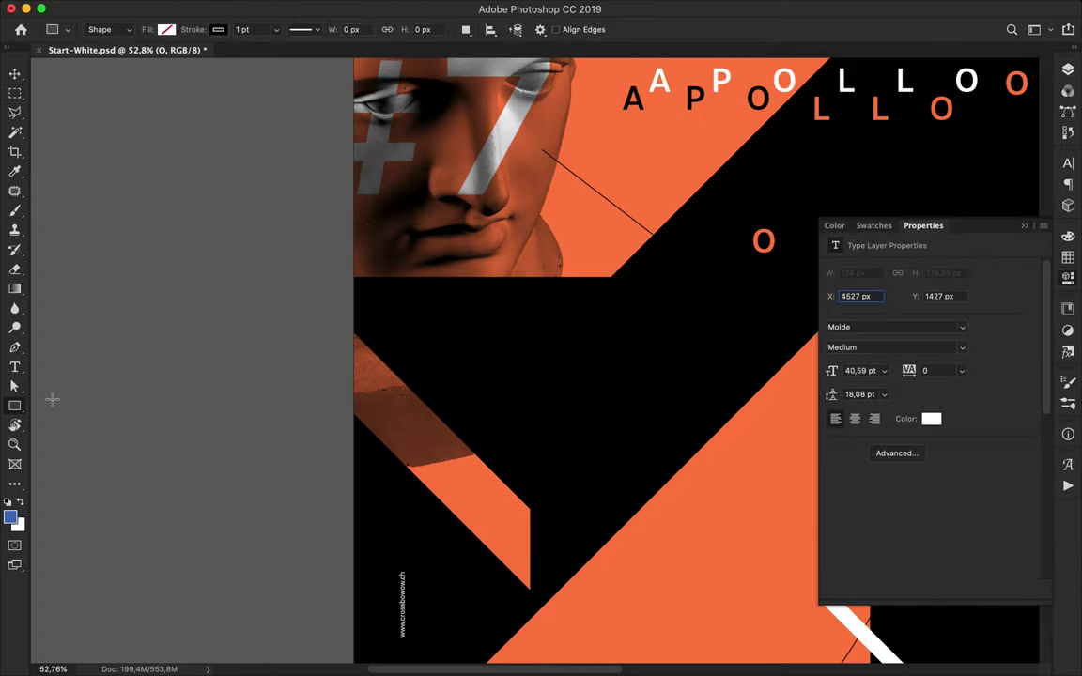
pyautogui.moveTo(521, 251); pyautogui.dragTo(533, 257)
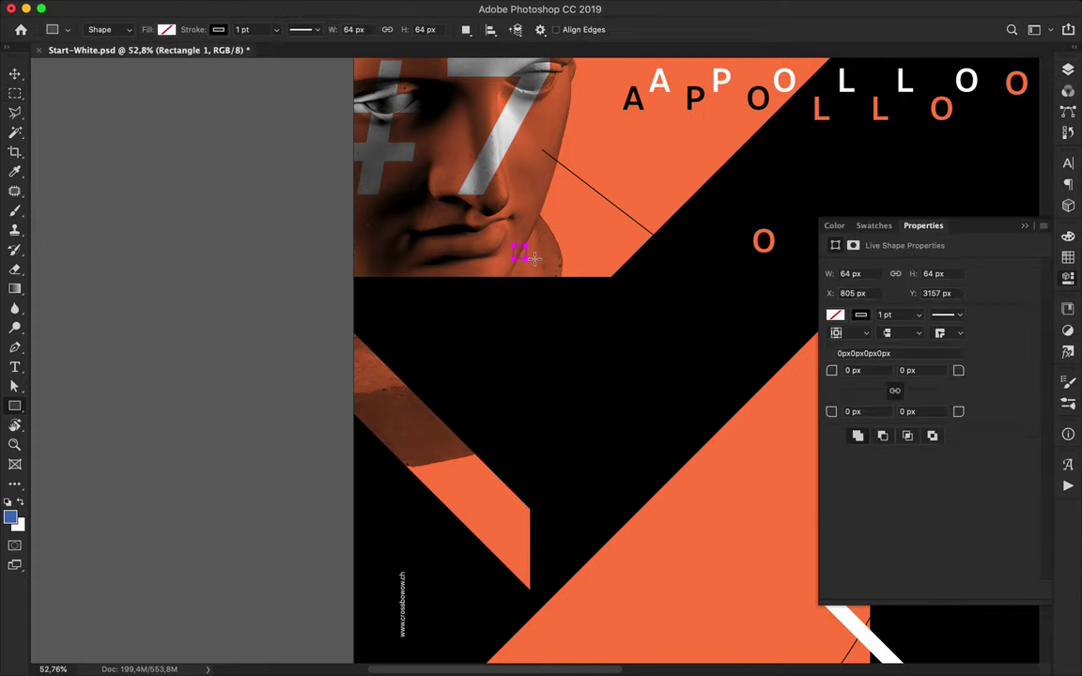
pyautogui.press('v')
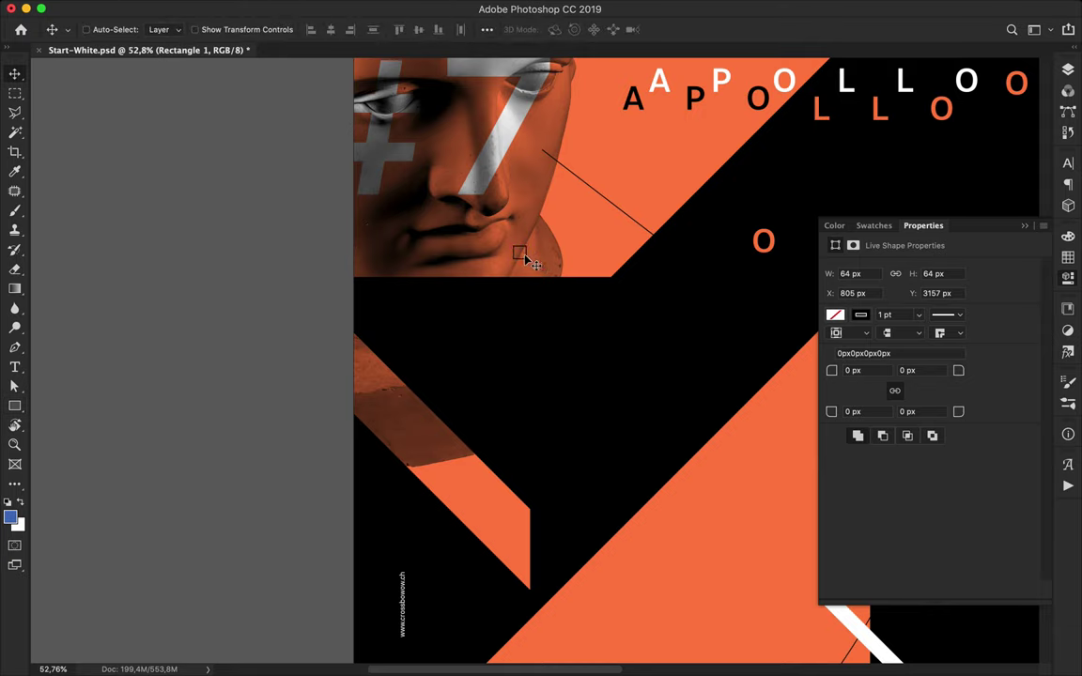
pyautogui.moveTo(526, 261); pyautogui.dragTo(535, 268)
pyautogui.click(485, 29)
pyautogui.click(532, 168)
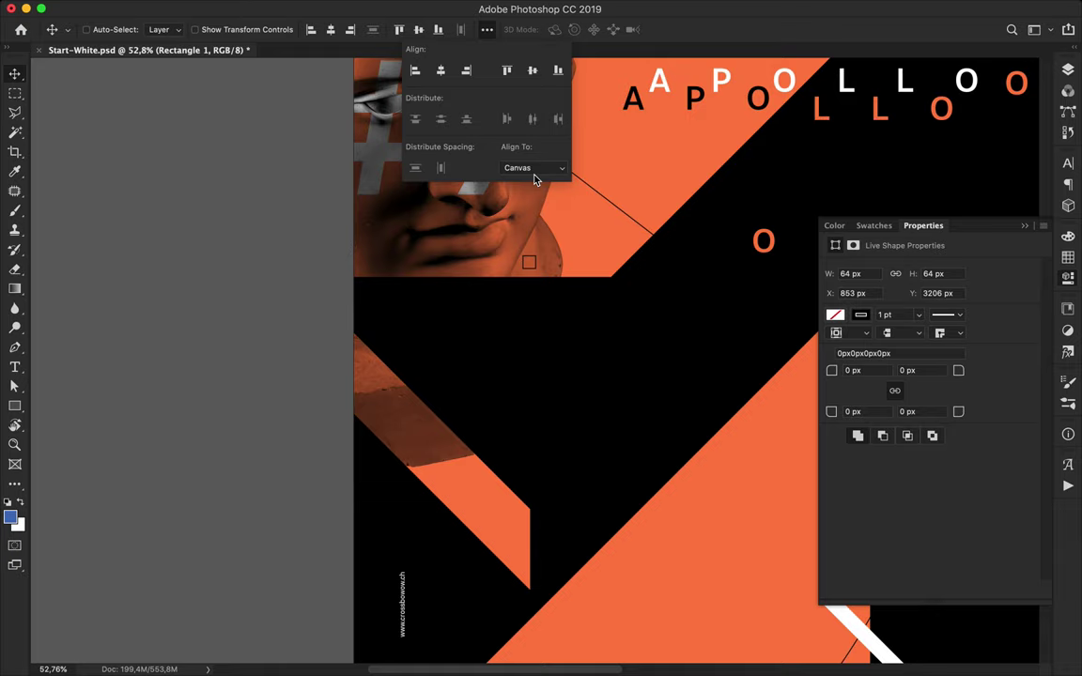
# - Place a copy of the outlined square next to it and give one of the pair a black fill with no stroke
pyautogui.press('a')
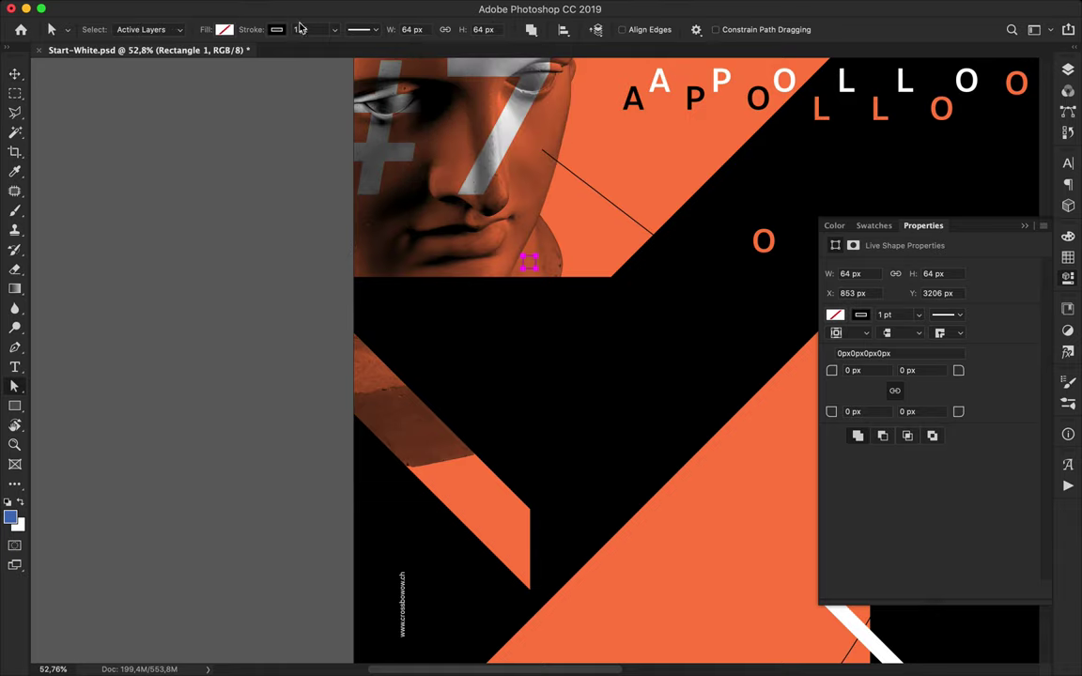
pyautogui.click(277, 29)
pyautogui.click(301, 188)
pyautogui.click(293, 165)
pyautogui.press('v')
pyautogui.moveTo(534, 263)
pyautogui.mouseDown()
pyautogui.moveTo(554, 263)
pyautogui.moveTo(535, 262)
pyautogui.mouseUp()
pyautogui.press('a')
pyautogui.click(280, 29)
pyautogui.click(212, 58)
pyautogui.click(225, 30)
pyautogui.click(162, 109)
# - Add a filled square to the row, make its fill white, and duplicate it twice to the right
pyautogui.press('v')
pyautogui.moveTo(548, 262); pyautogui.dragTo(569, 262)
pyautogui.press('a')
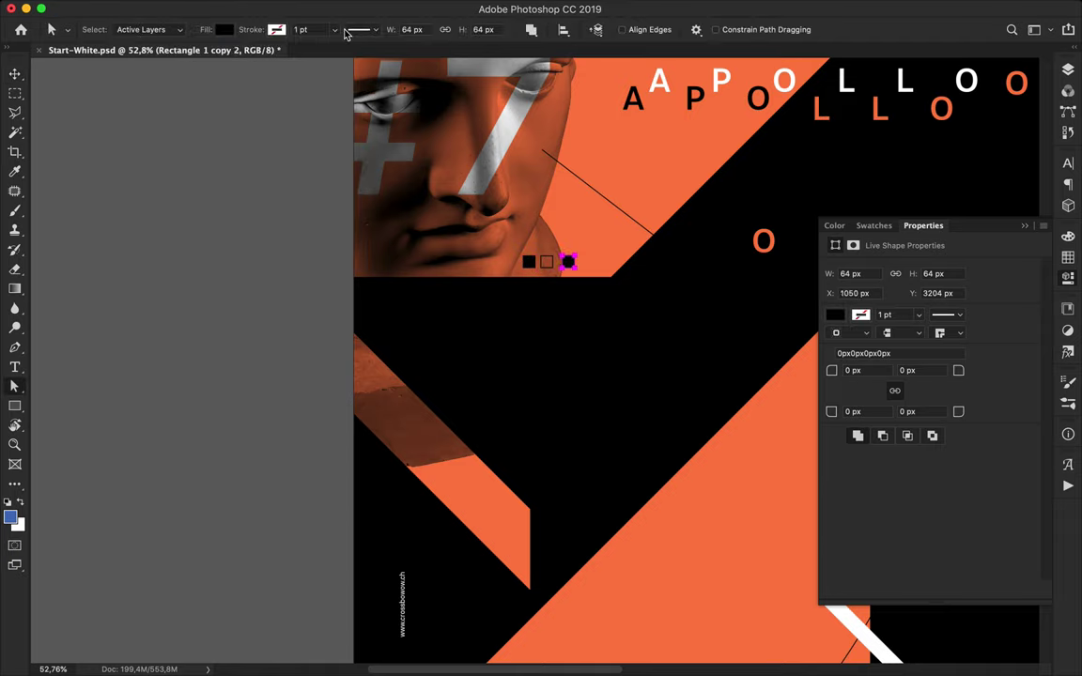
pyautogui.click(224, 29)
pyautogui.click(161, 109)
pyautogui.press('v')
pyautogui.moveTo(570, 263); pyautogui.dragTo(609, 265)
pyautogui.keyDown('super'); pyautogui.click(569, 266); pyautogui.keyUp('super')
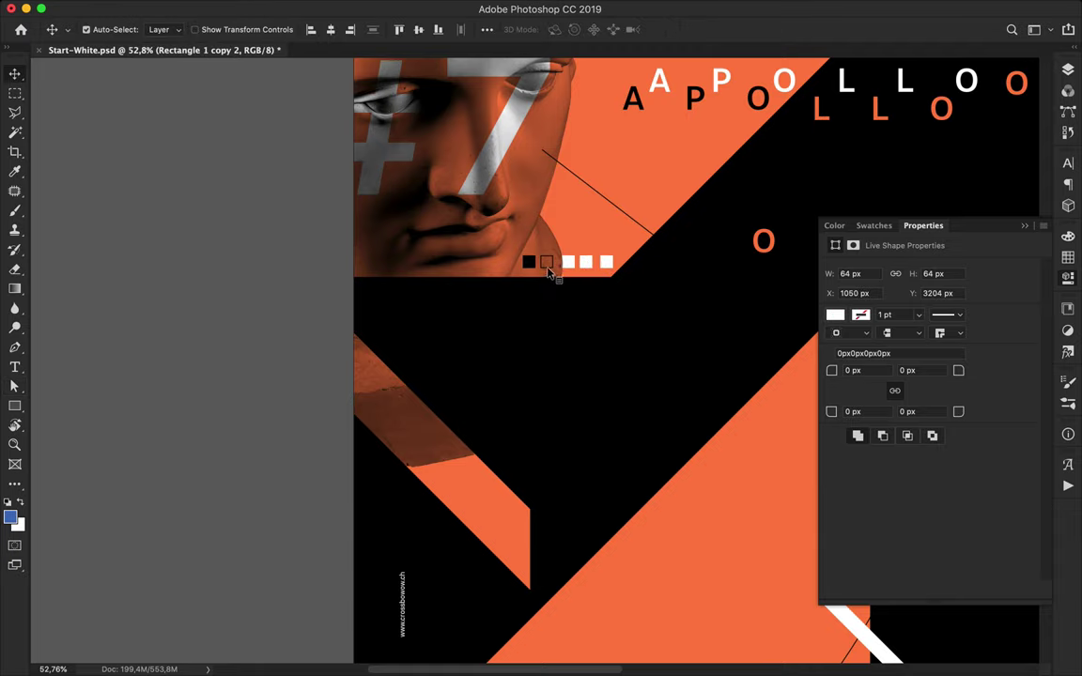
pyautogui.moveTo(528, 266); pyautogui.dragTo(507, 504)
pyautogui.scroll(-1, 725, 551)
pyautogui.press('super+z')
pyautogui.press('super+z')
pyautogui.click(566, 273)
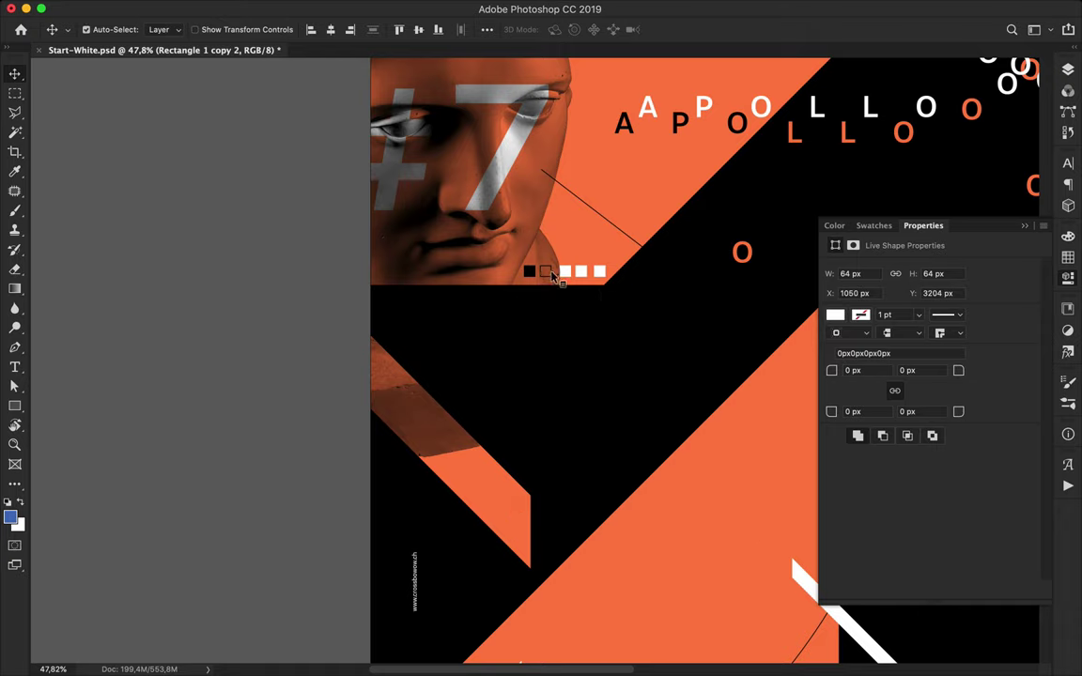
pyautogui.moveTo(553, 275); pyautogui.dragTo(646, 326)
pyautogui.press('super+z')
# - Duplicate the row of five squares onto the large orange shape to the left of the lower head
pyautogui.press('super+minus')
pyautogui.press('super+minus')
pyautogui.click(1068, 69)
pyautogui.scroll(-2, 941, 428)
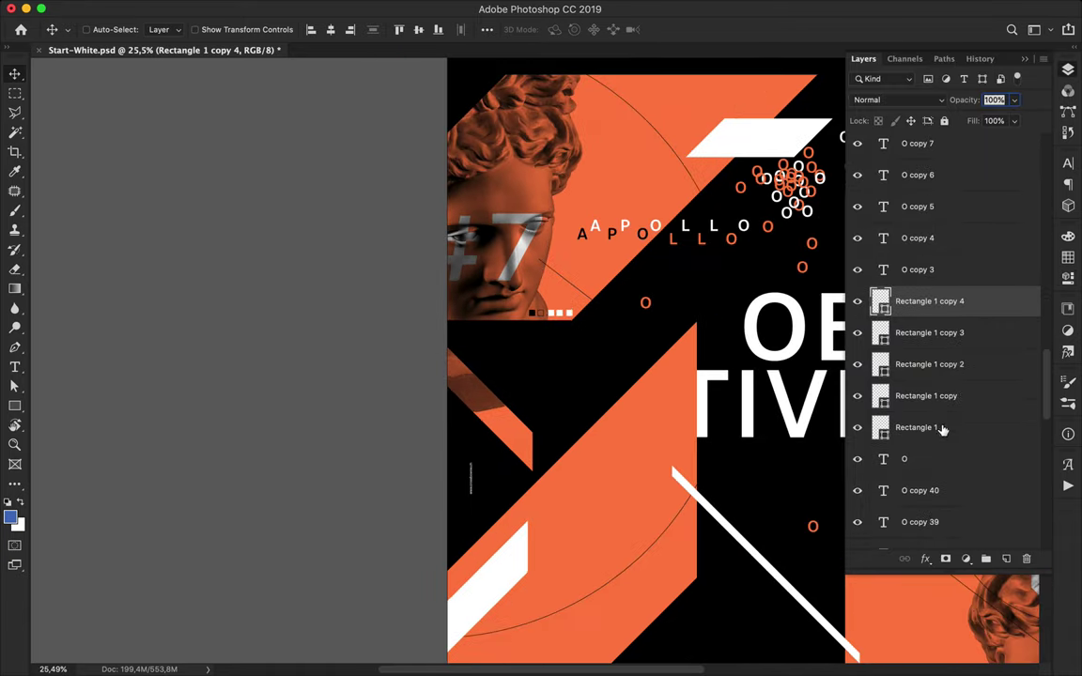
pyautogui.keyDown('shift'); pyautogui.click(942, 429); pyautogui.keyUp('shift')
pyautogui.moveTo(516, 286); pyautogui.dragTo(402, 333)
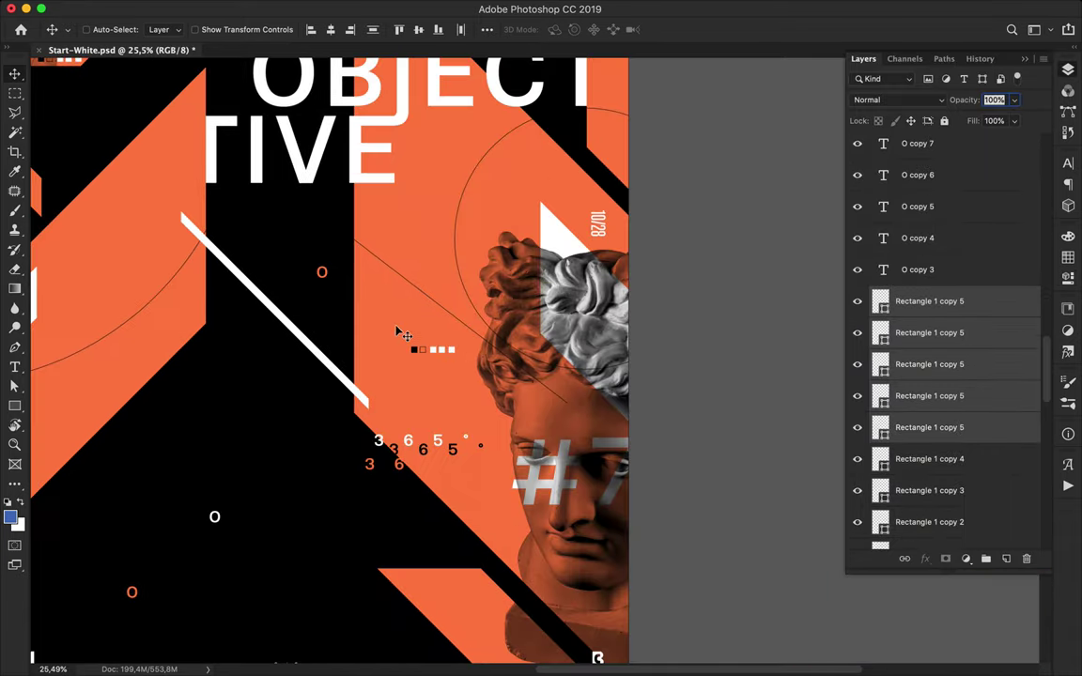
# - Spread the copied squares into a longer, irregularly spaced row with extra black and outlined copies
pyautogui.scroll(4, 402, 334)
pyautogui.moveTo(374, 343); pyautogui.dragTo(404, 341)
pyautogui.keyDown('super'); pyautogui.click(323, 339); pyautogui.keyUp('super')
pyautogui.keyDown('super'); pyautogui.click(324, 340); pyautogui.keyUp('super')
pyautogui.moveTo(302, 340); pyautogui.dragTo(485, 344)
pyautogui.keyDown('super'); pyautogui.click(404, 345); pyautogui.keyUp('super')
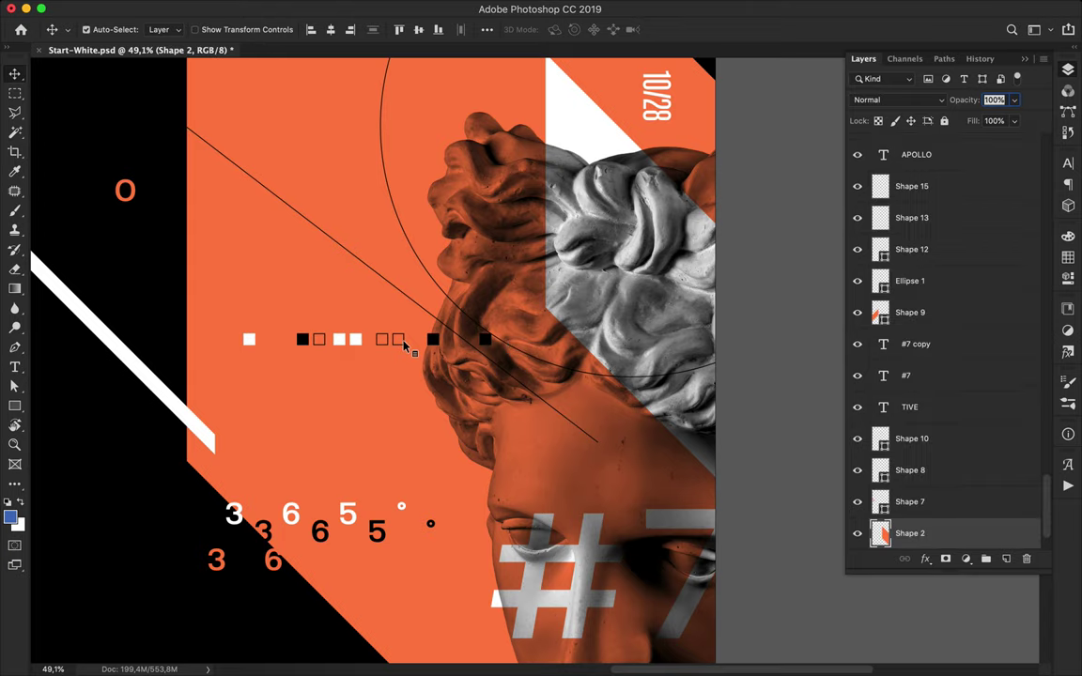
# - Duplicate the long row of squares onto the left orange shape and rotate the copy to vertical
pyautogui.keyDown('super'); pyautogui.click(355, 341); pyautogui.keyUp('super')
pyautogui.keyDown('shift'); pyautogui.click(925, 345); pyautogui.keyUp('shift')
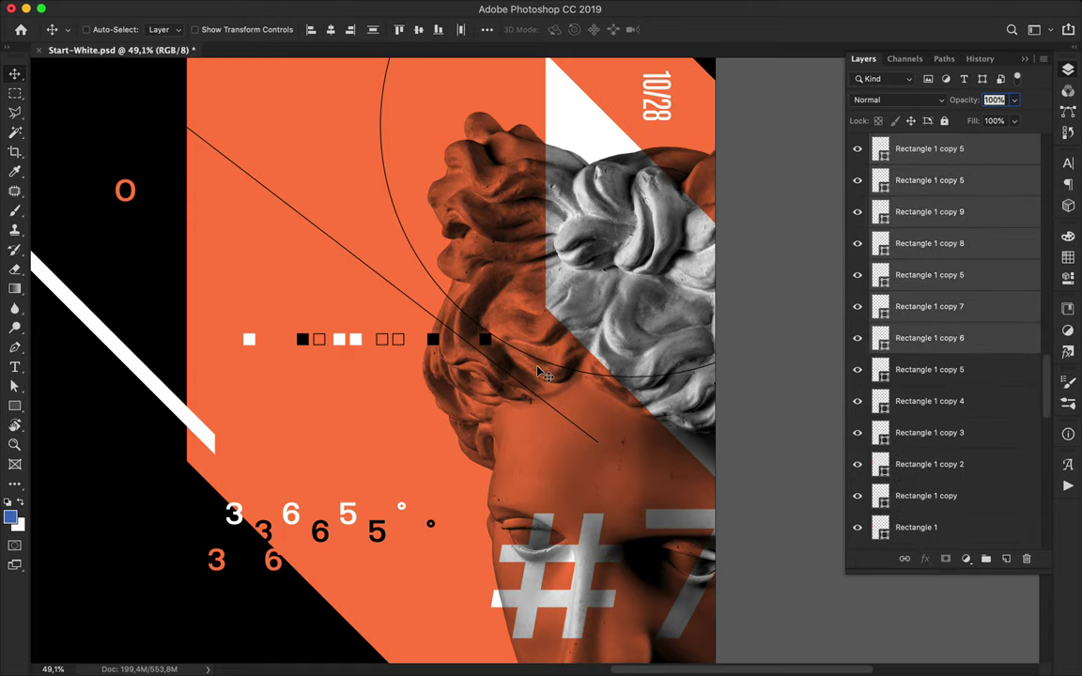
pyautogui.scroll(-6, 534, 429)
pyautogui.scroll(-1, 539, 434)
pyautogui.moveTo(479, 362); pyautogui.dragTo(230, 397)
pyautogui.press('super+t')
pyautogui.moveTo(196, 360); pyautogui.dragTo(229, 246)
pyautogui.press('Return')
# - Extend the vertical column upward with copies of its black, white and outlined squares
pyautogui.scroll(2, 200, 403)
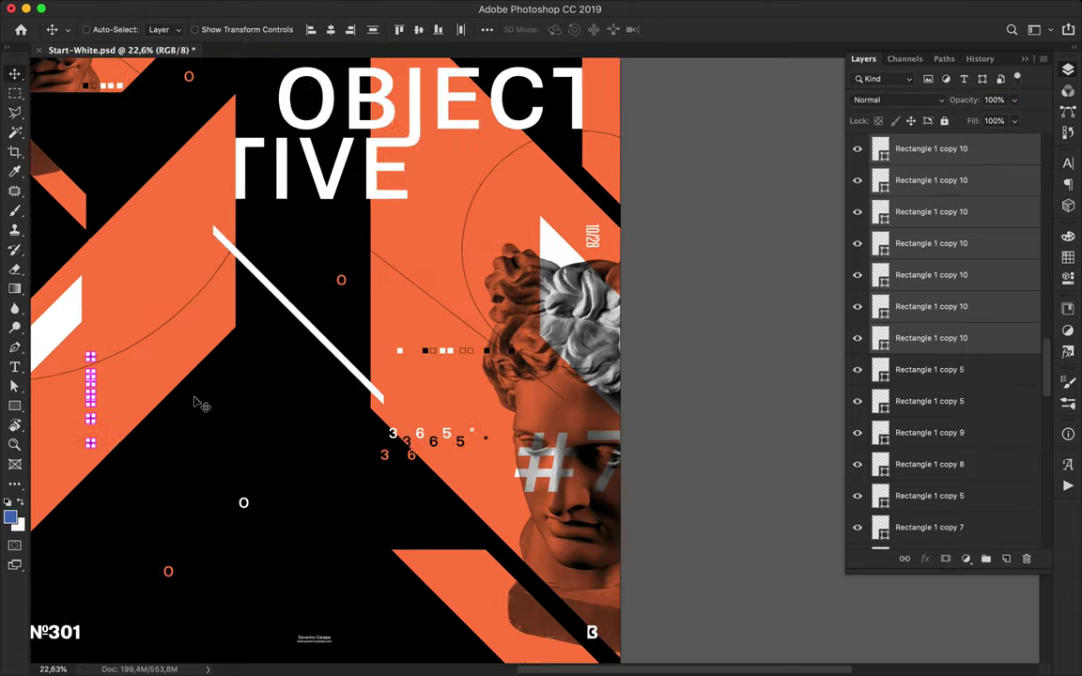
pyautogui.scroll(2, 202, 406)
pyautogui.keyDown('super'); pyautogui.click(251, 449); pyautogui.keyUp('super')
pyautogui.moveTo(246, 451); pyautogui.dragTo(237, 340)
pyautogui.keyDown('super'); pyautogui.click(243, 380); pyautogui.keyUp('super')
pyautogui.moveTo(242, 383); pyautogui.dragTo(242, 320)
pyautogui.keyDown('super'); pyautogui.click(246, 412); pyautogui.keyUp('super')
pyautogui.moveTo(246, 410); pyautogui.dragTo(242, 287)
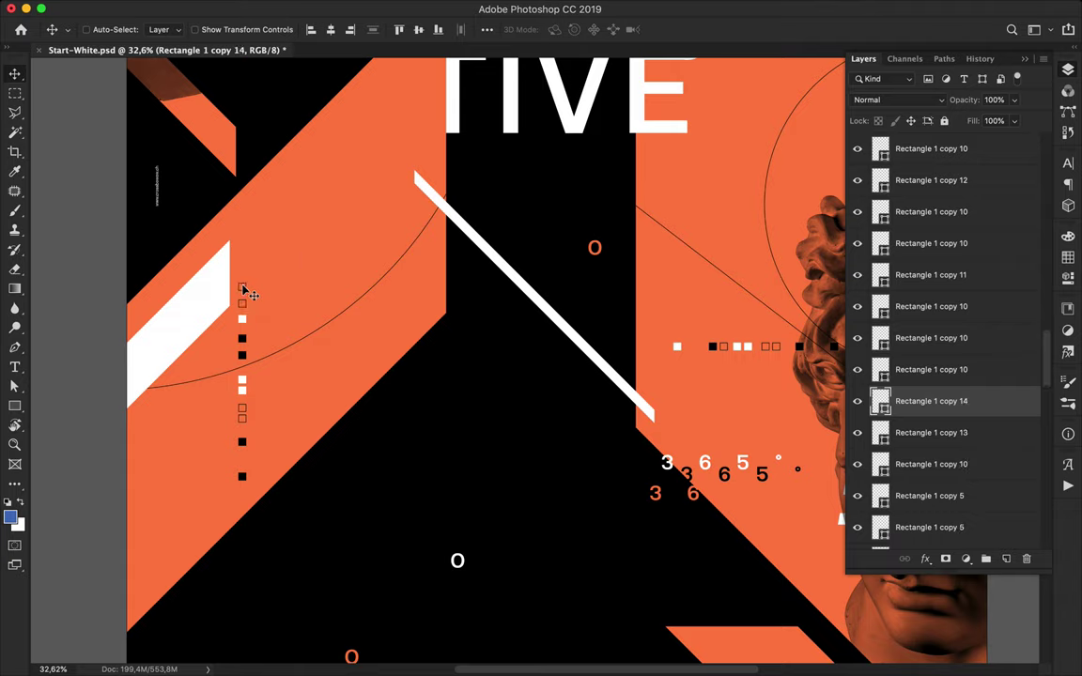
# - Shift the white diagonal bar slightly upward and add another white square below the one high in the left column
pyautogui.keyDown('super'); pyautogui.click(519, 289); pyautogui.keyUp('super')
pyautogui.moveTo(517, 291); pyautogui.dragTo(514, 271)
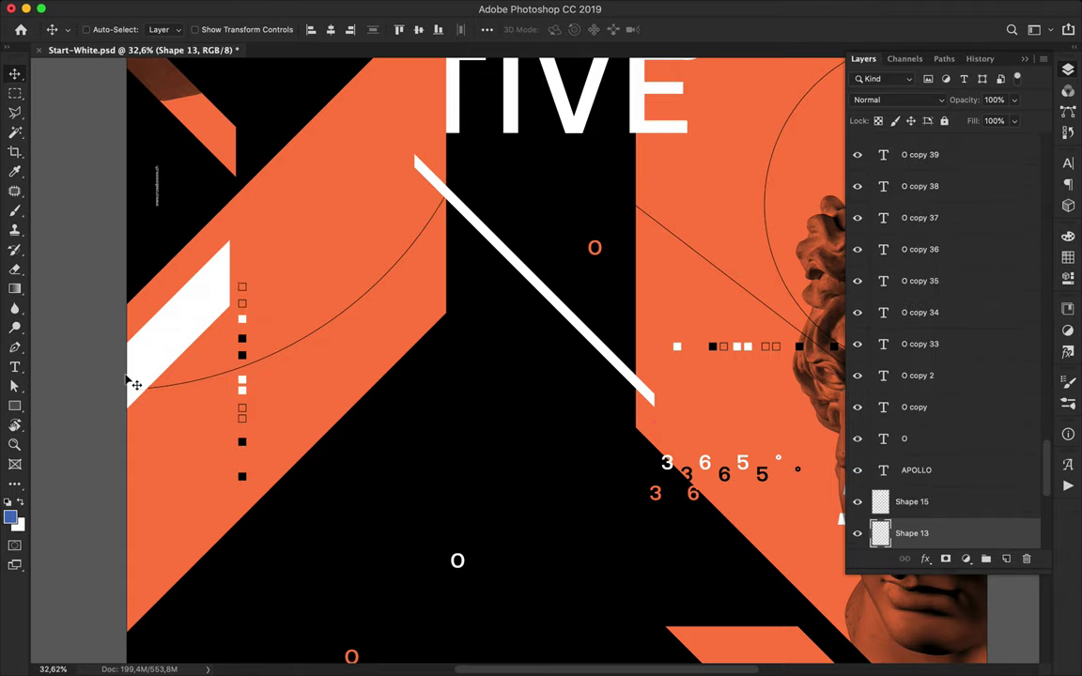
pyautogui.moveTo(247, 320); pyautogui.dragTo(244, 334)
# - Duplicate part of the left column of squares onto the orange strip beneath CROSSBOWOW, with its layers near the top of the stack
pyautogui.scroll(5, 440, 321)
pyautogui.hscroll(4, 440, 322)
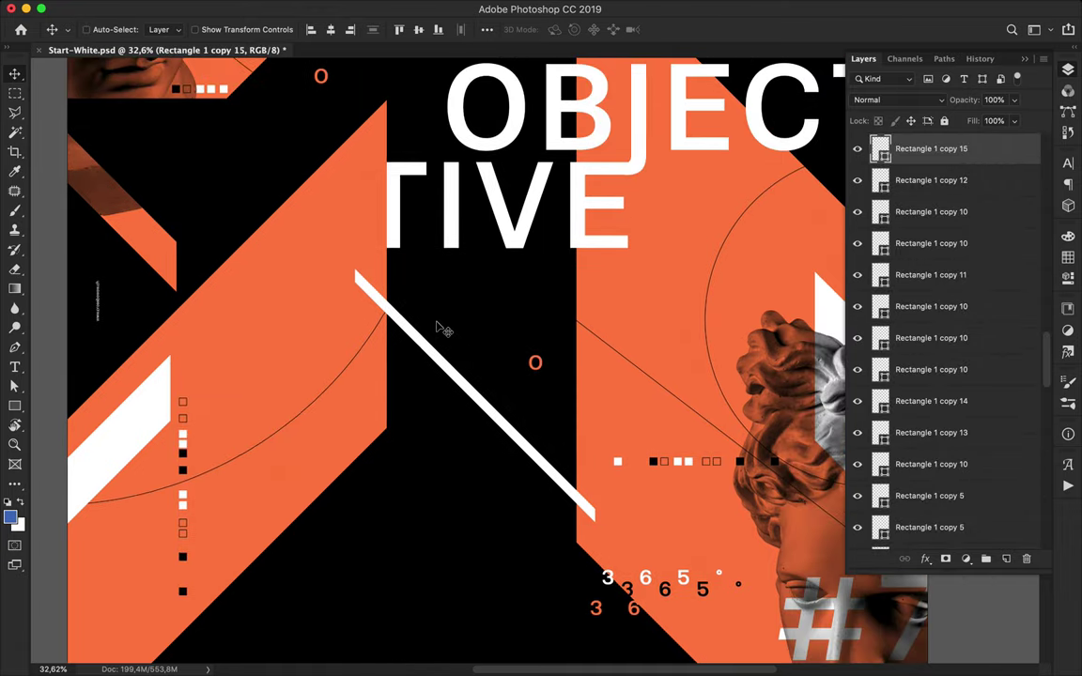
pyautogui.scroll(-5, 440, 321)
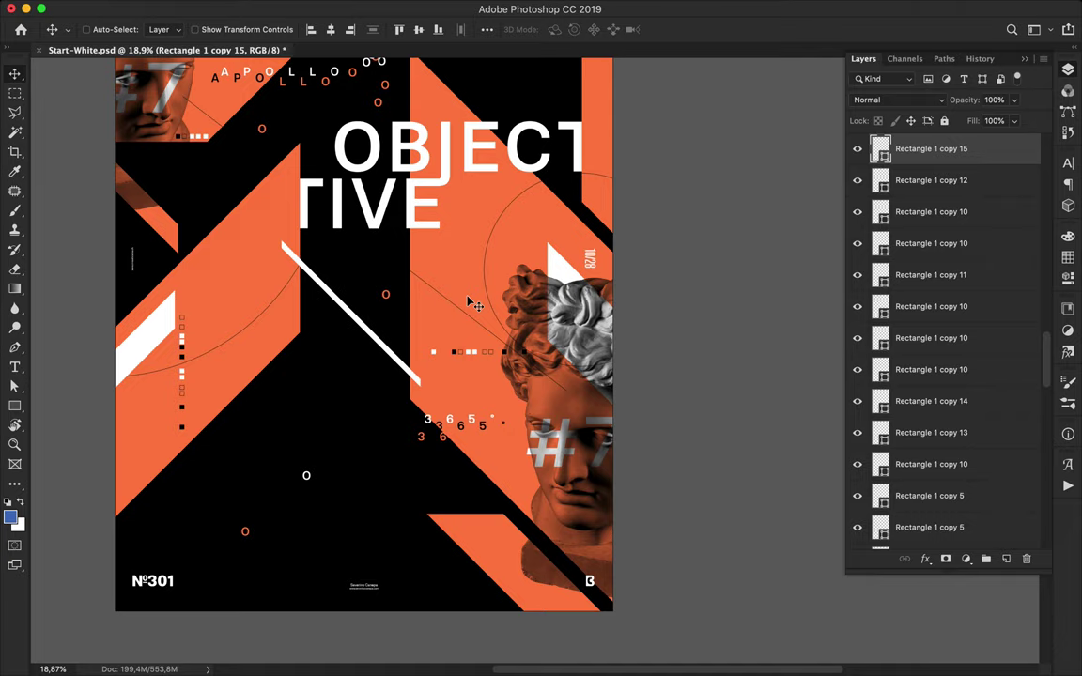
pyautogui.scroll(3, 474, 305)
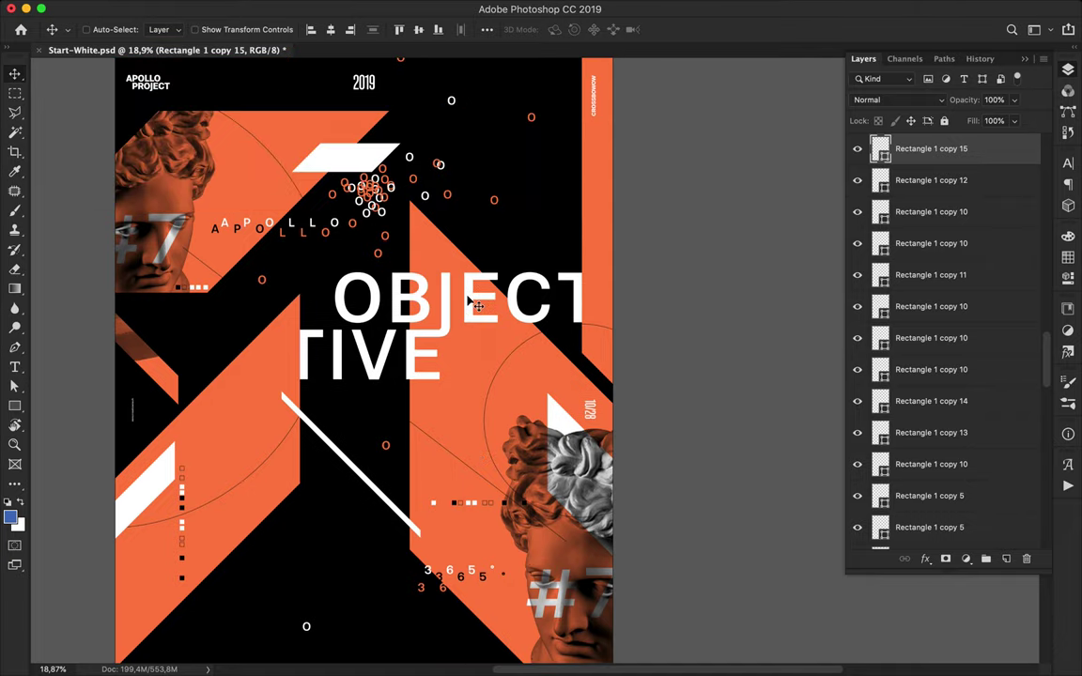
pyautogui.moveTo(648, 389); pyautogui.dragTo(420, 458)
pyautogui.moveTo(195, 483); pyautogui.dragTo(604, 175)
pyautogui.moveTo(927, 162); pyautogui.dragTo(874, 155)
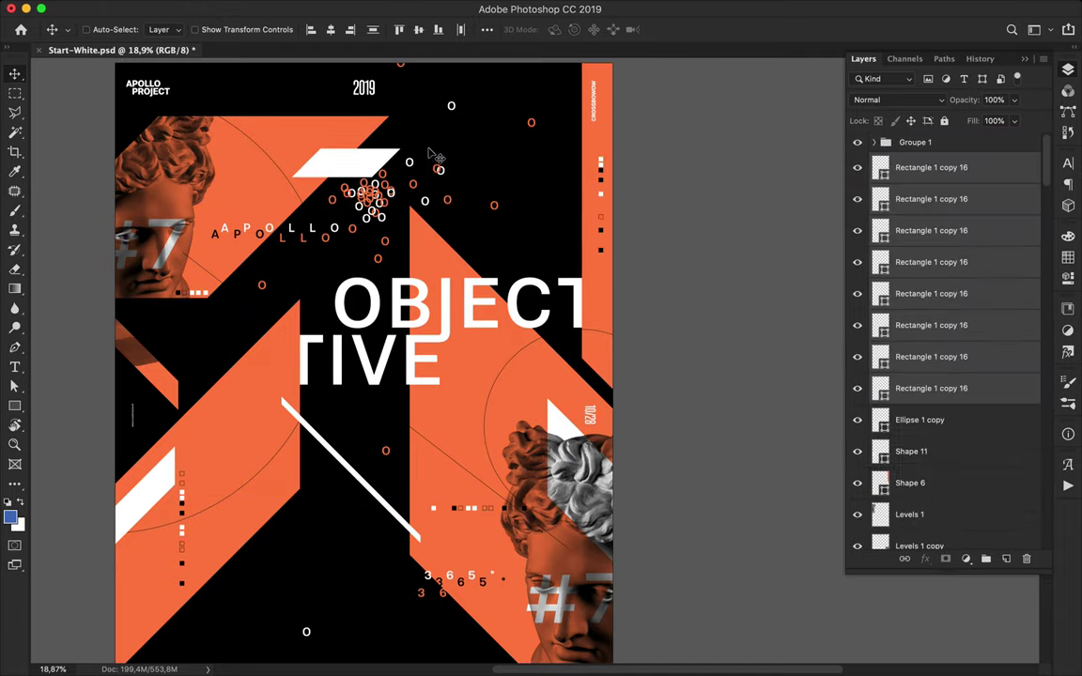
# - Rotate the copied column of squares on the orange strip by a half turn
pyautogui.press('super+t')
pyautogui.moveTo(641, 117); pyautogui.dragTo(628, 464)
pyautogui.press('Return')
# - Add a black square copy near the upper end of the orange strip's column
pyautogui.press('super+plus')
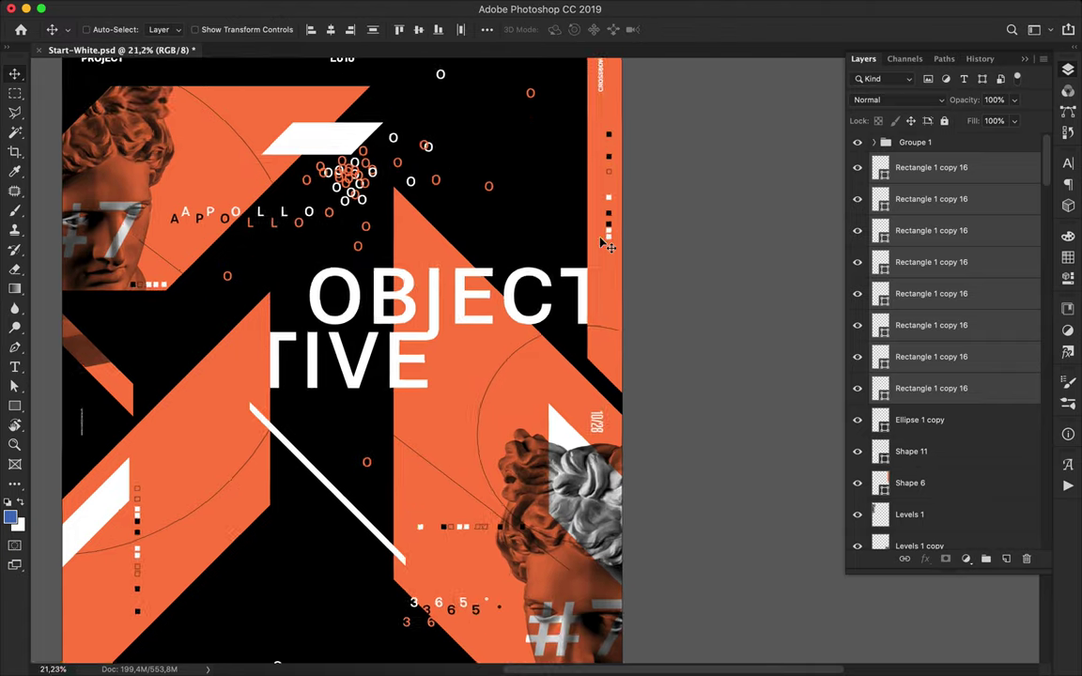
pyautogui.scroll(3, 605, 244)
pyautogui.click(561, 365)
pyautogui.moveTo(557, 350); pyautogui.dragTo(557, 274)
pyautogui.keyDown('ctrl'); pyautogui.click(561, 296); pyautogui.keyUp('ctrl')
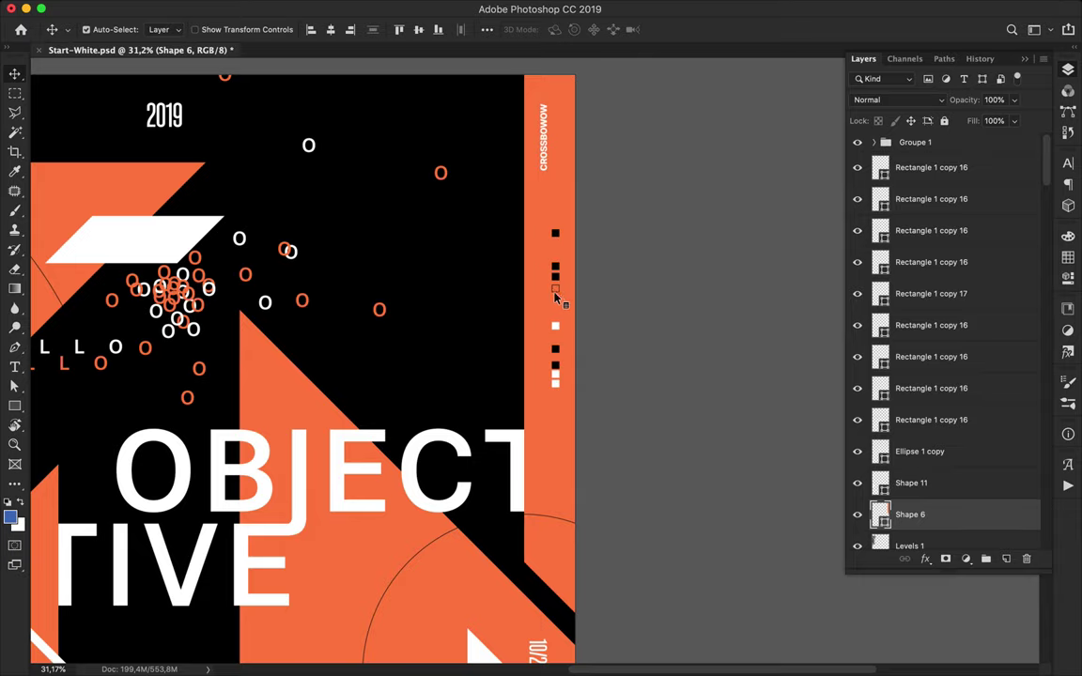
# - Fill out the strip's column with more black, white and outlined square copies and a tall outlined rectangle near its lower end
pyautogui.scroll(5, 557, 296)
pyautogui.moveTo(601, 156); pyautogui.dragTo(601, 578)
pyautogui.press('a')
pyautogui.press('v')
pyautogui.click(593, 425)
pyautogui.moveTo(594, 426); pyautogui.dragTo(594, 282)
pyautogui.click(594, 430)
pyautogui.keyDown('super'); pyautogui.click(605, 241); pyautogui.keyUp('super')
pyautogui.moveTo(606, 239); pyautogui.dragTo(604, 142)
pyautogui.keyDown('super'); pyautogui.click(601, 172); pyautogui.keyUp('super')
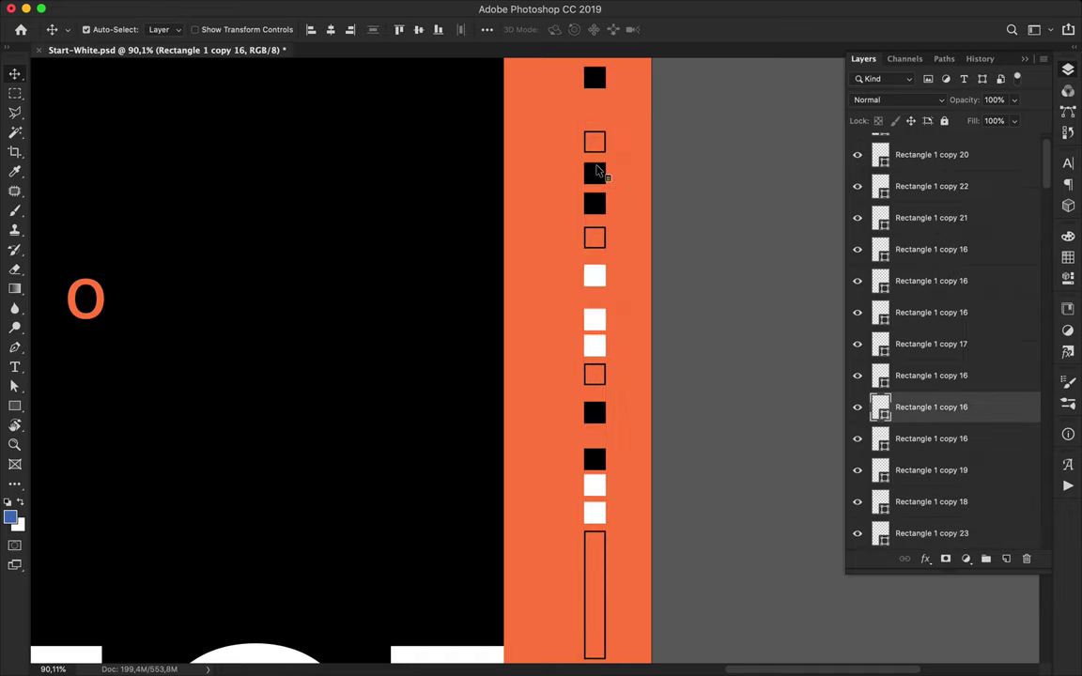
# - Draw an orange shape about 205 px wide with an angled lower end against the CROSSBOWOW strip, widening its upper part
pyautogui.press('super+minus')
pyautogui.press('super+0')
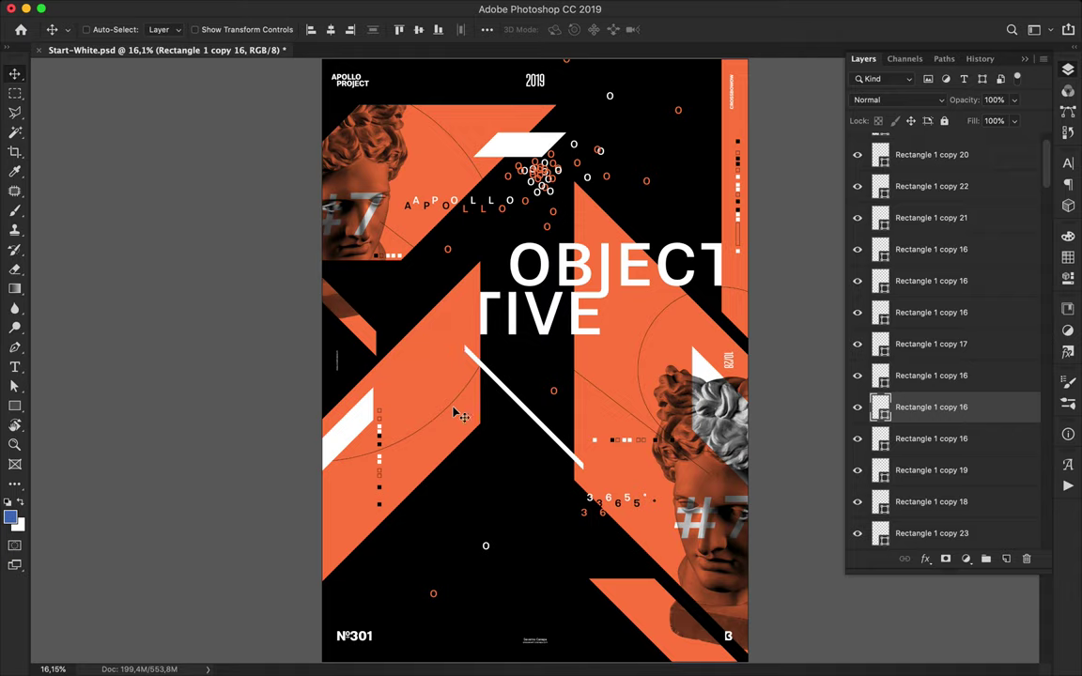
pyautogui.click(729, 147)
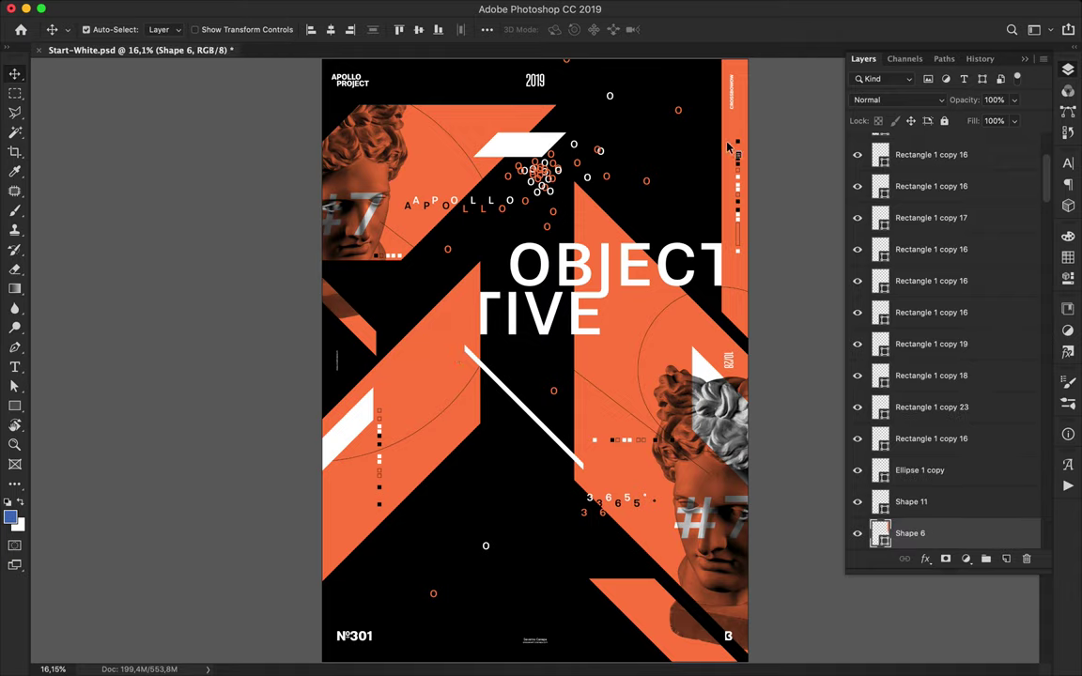
pyautogui.press('p')
pyautogui.click(725, 209)
pyautogui.click(713, 199)
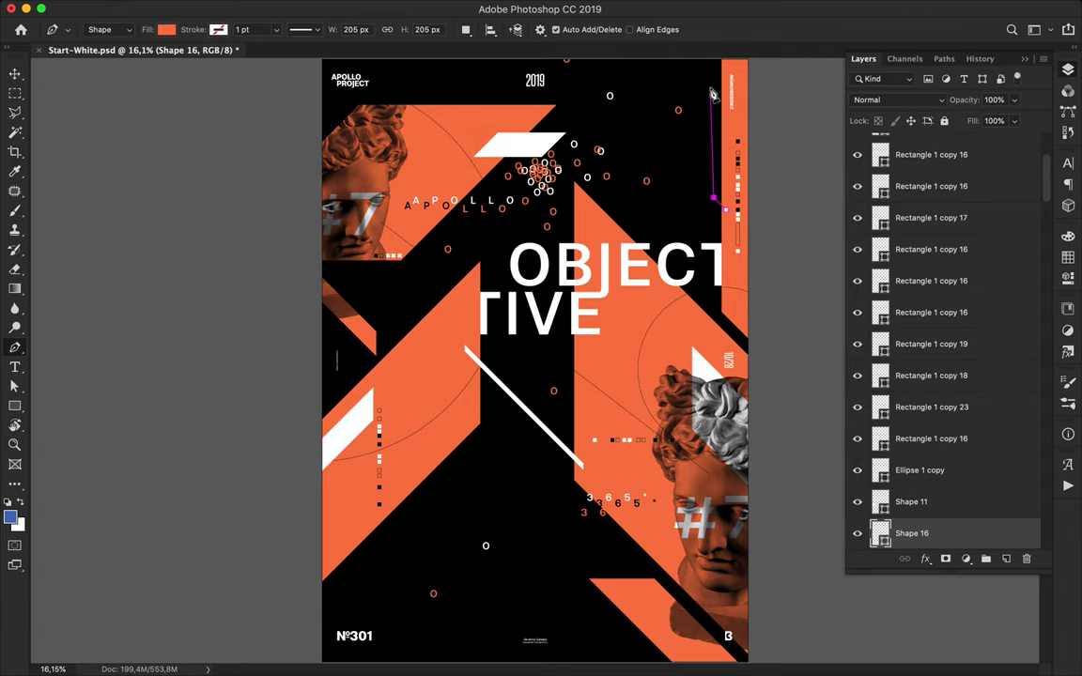
pyautogui.scroll(-1, 723, 59)
pyautogui.click(714, 54)
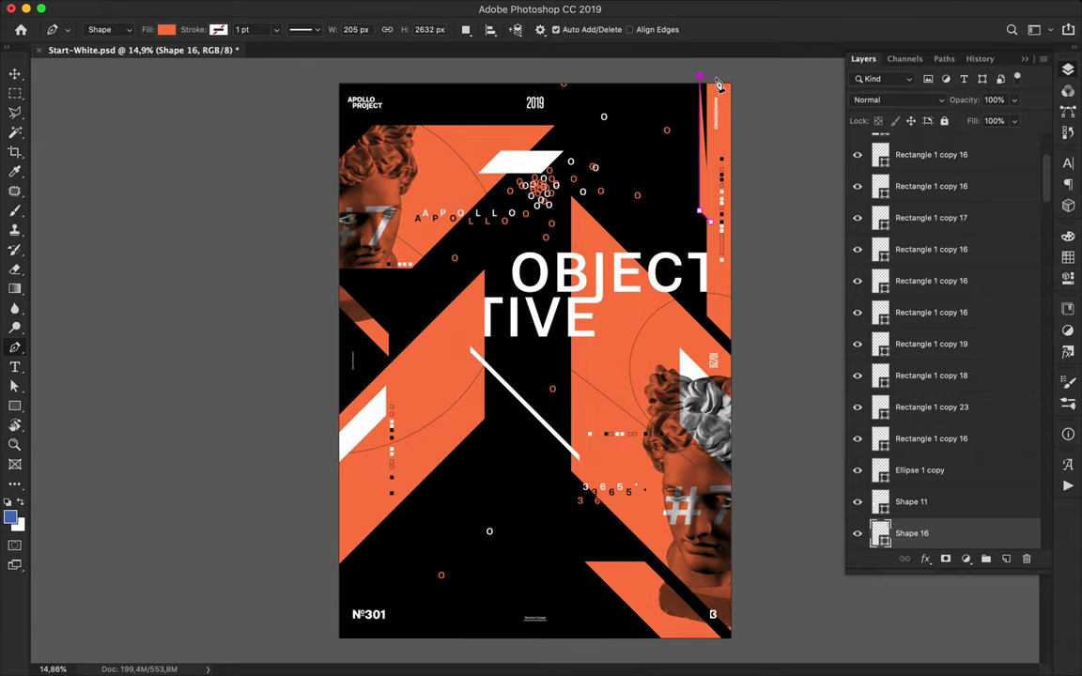
pyautogui.press('a')
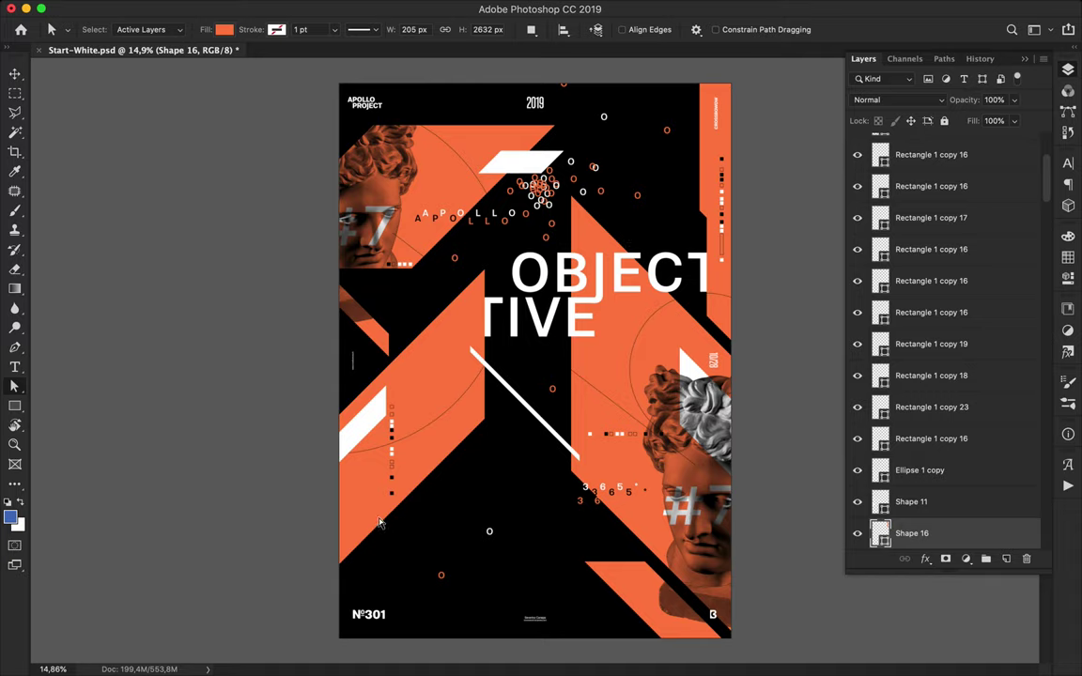
# - Draw a narrow vertical orange shape with slanted ends along the lower part of the poster's left edge
pyautogui.press('p')
pyautogui.click(346, 543)
pyautogui.click(328, 641)
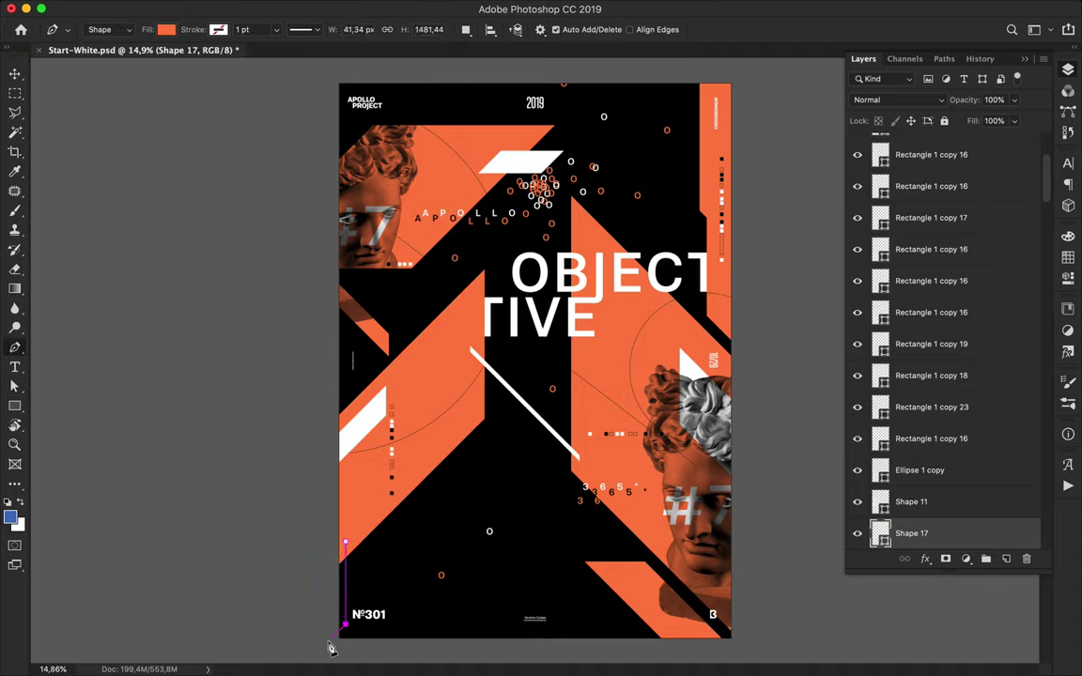
pyautogui.press('v')
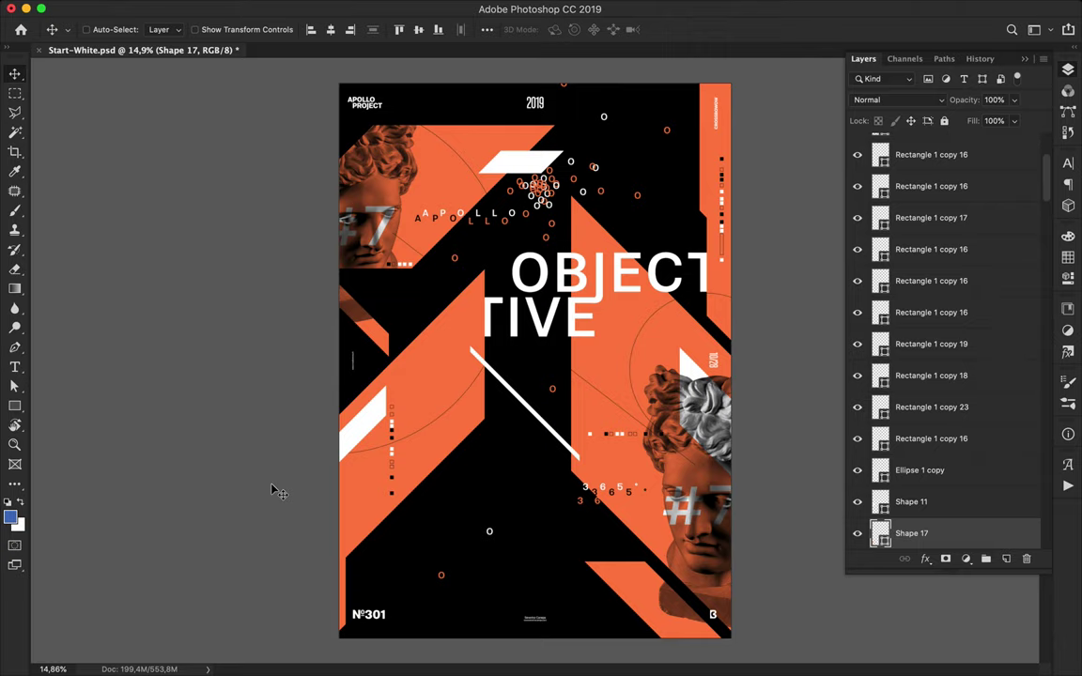
# - Draw a thin orange strip with a slanted end along the poster's top edge, above APOLLO PROJECT and 2019, and shift it left
pyautogui.press('p')
pyautogui.click(354, 73)
pyautogui.click(556, 89)
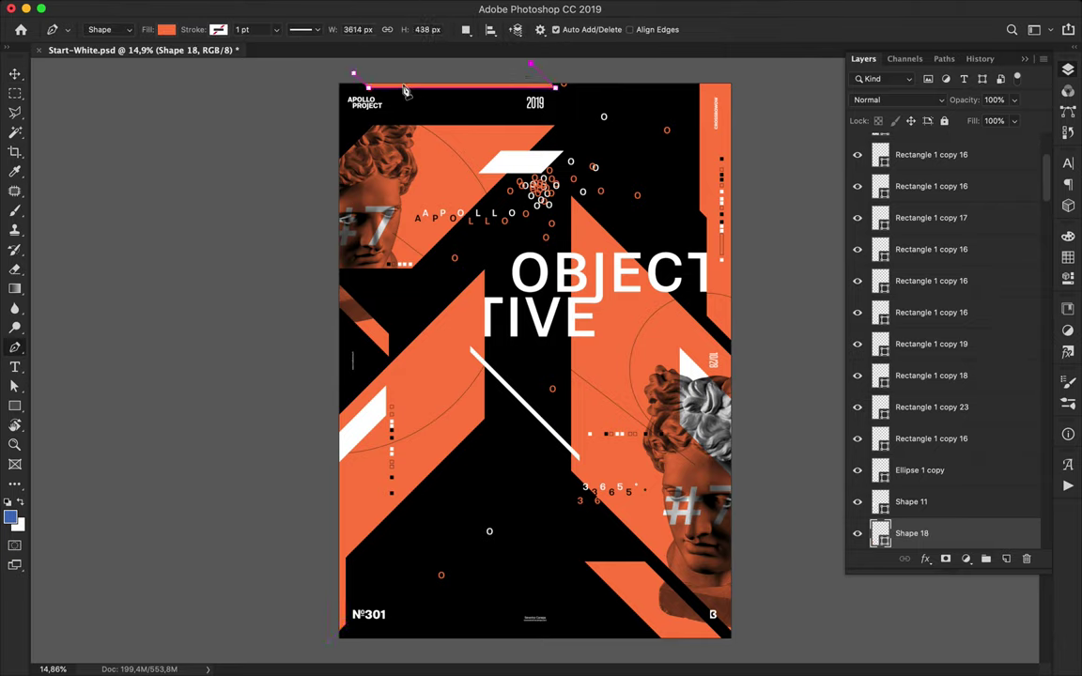
pyautogui.click(354, 75)
pyautogui.press('v')
pyautogui.moveTo(432, 89); pyautogui.dragTo(393, 89)
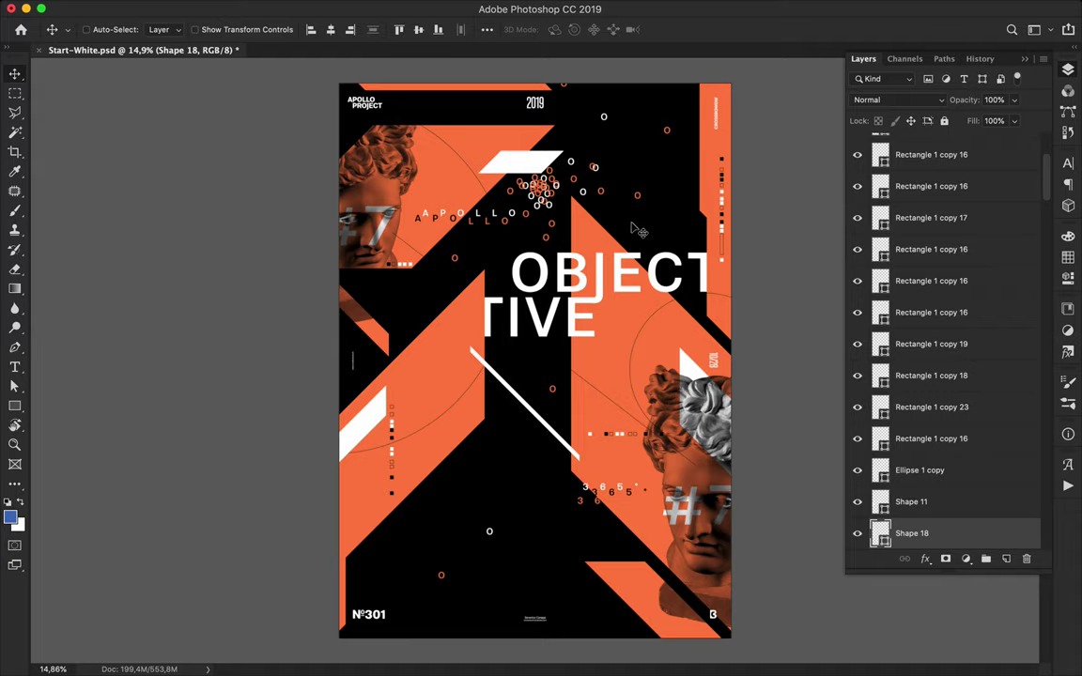
# - Draw a four-sided upright shape about 366 px wide and 1913 px high beside the upper orange strip and fill it white
pyautogui.press('p')
pyautogui.click(692, 108)
pyautogui.click(707, 92)
pyautogui.click(706, 179)
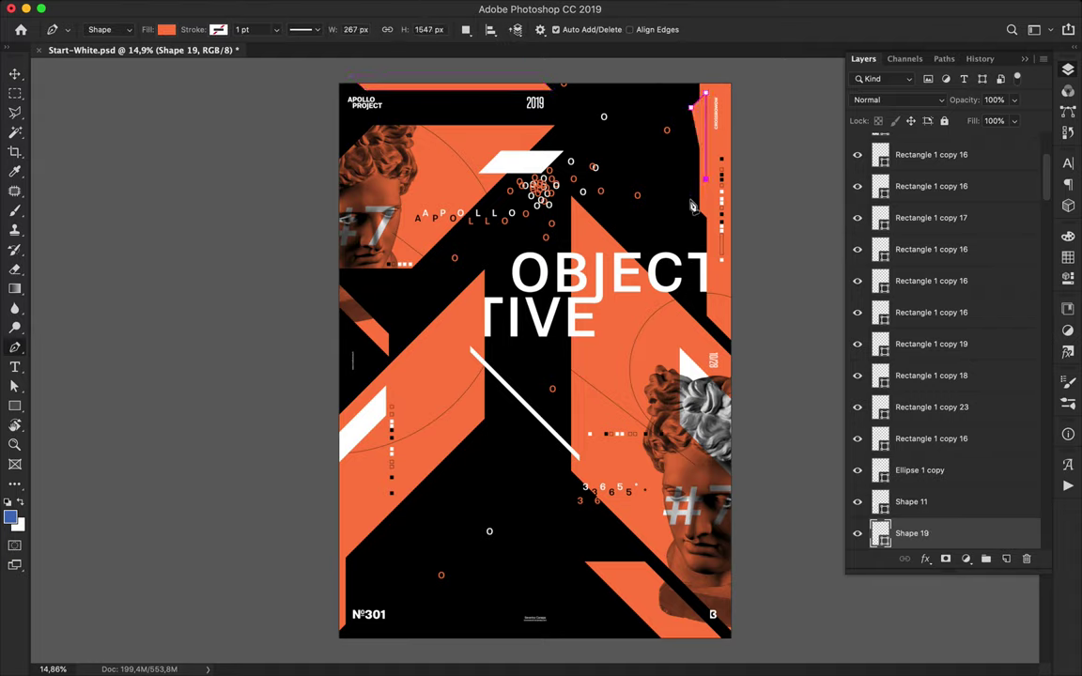
pyautogui.click(685, 199)
pyautogui.press('a')
pyautogui.click(227, 31)
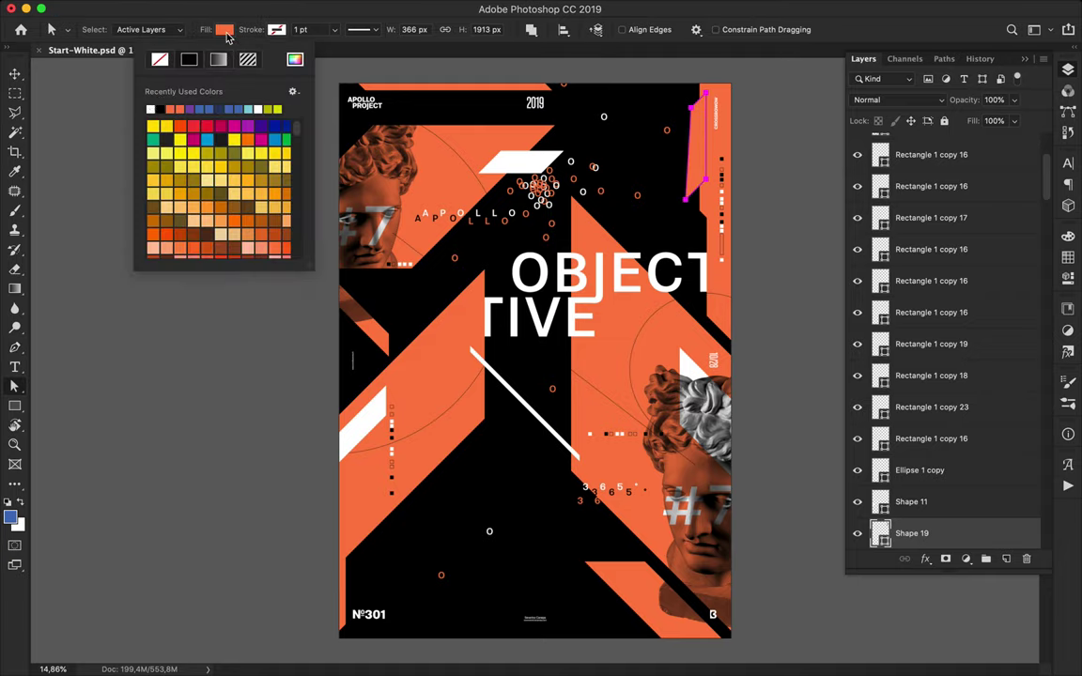
pyautogui.click(150, 110)
# - Rasterize the white upright shape and cut away its slanted left part along a straight vertical edge
pyautogui.rightClick(951, 531)
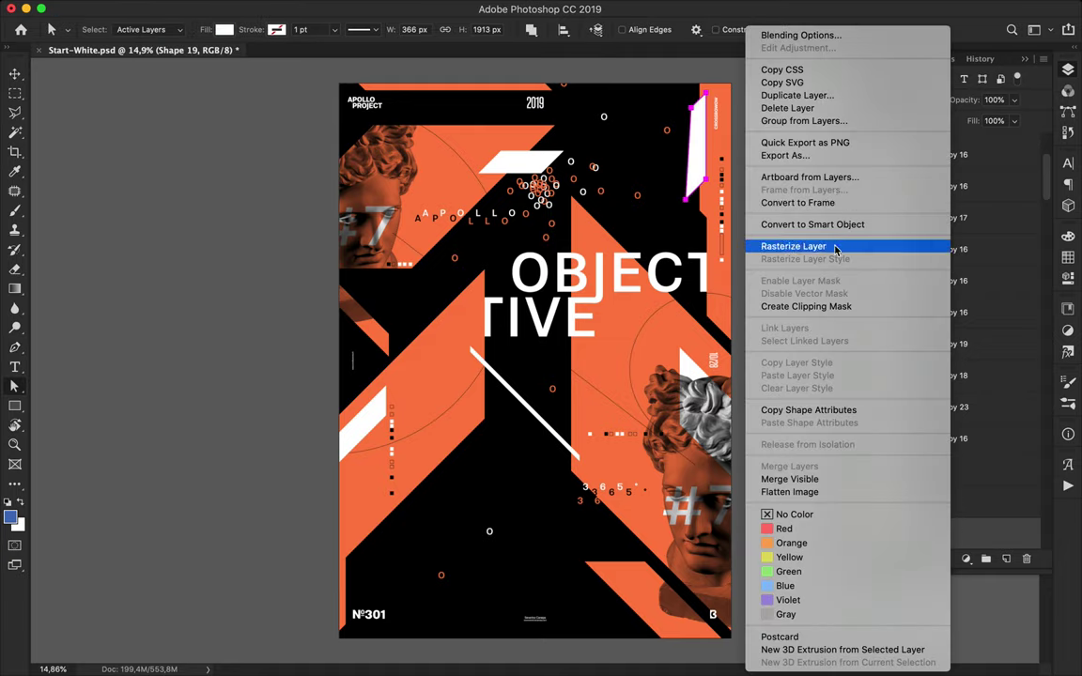
pyautogui.click(751, 223)
pyautogui.press('m')
pyautogui.moveTo(672, 86); pyautogui.dragTo(693, 244)
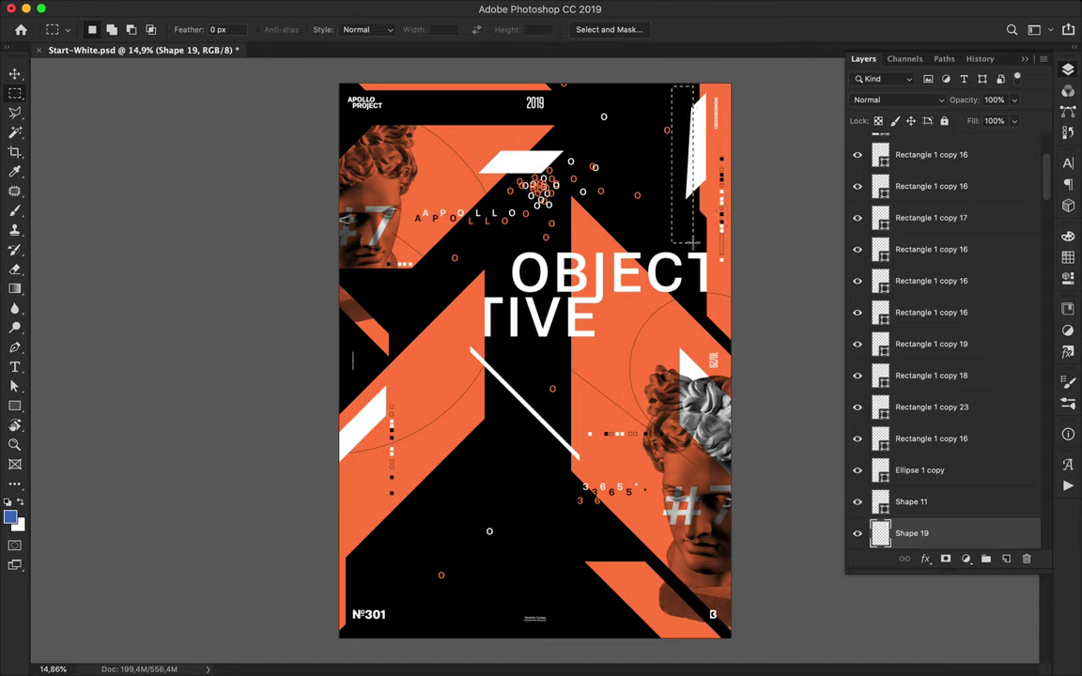
pyautogui.press('v')
pyautogui.click(679, 180)
pyautogui.press('Return')
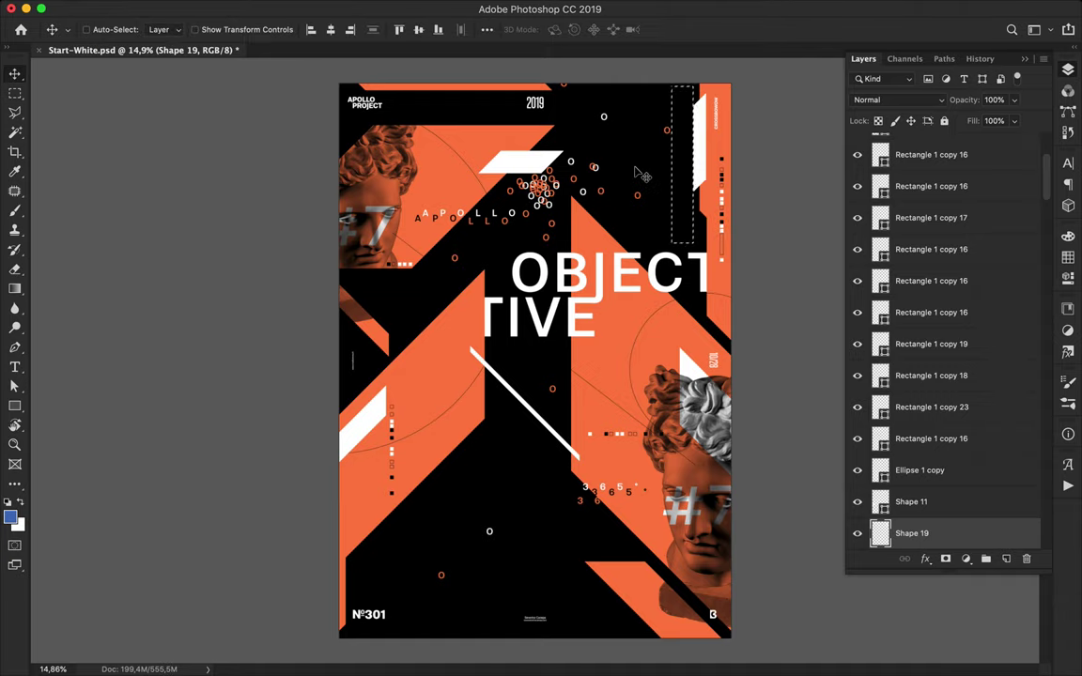
pyautogui.press('m')
pyautogui.press('v')
# - Move the thin white diagonal line's layer, Shape 13, down between Shape 2 and Shape 1
pyautogui.click(535, 419)
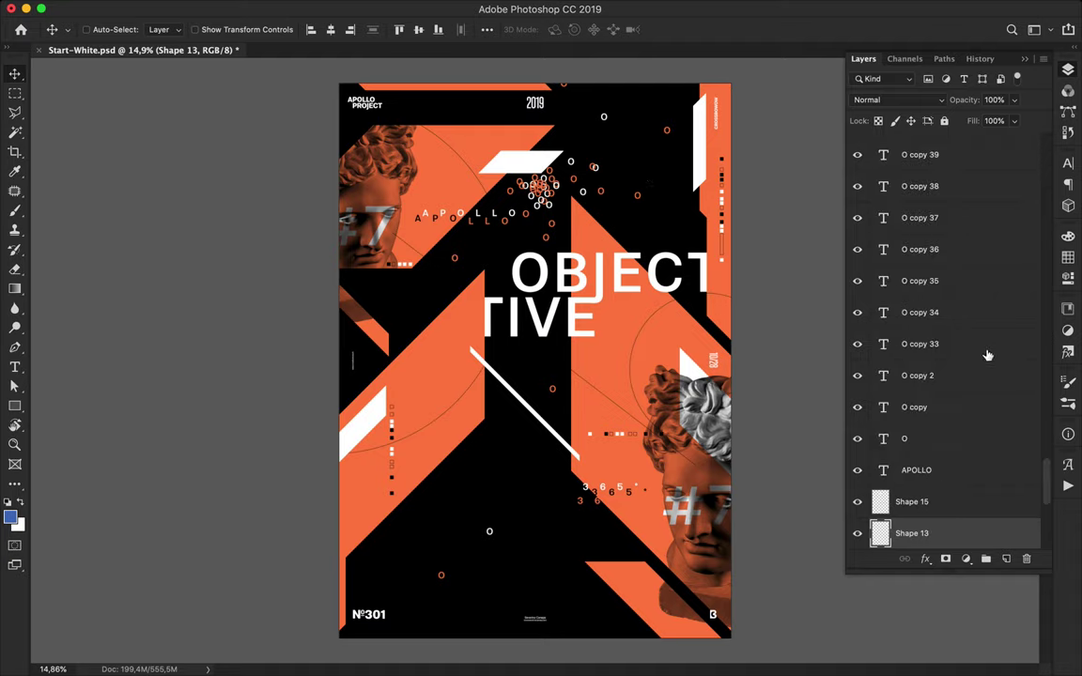
pyautogui.scroll(-5, 993, 357)
pyautogui.moveTo(988, 405); pyautogui.dragTo(958, 515)
# - Move the white diagonal line down and right to run beside the large orange panel's slanted lower edge, and save the poster
pyautogui.moveTo(598, 486); pyautogui.dragTo(608, 523)
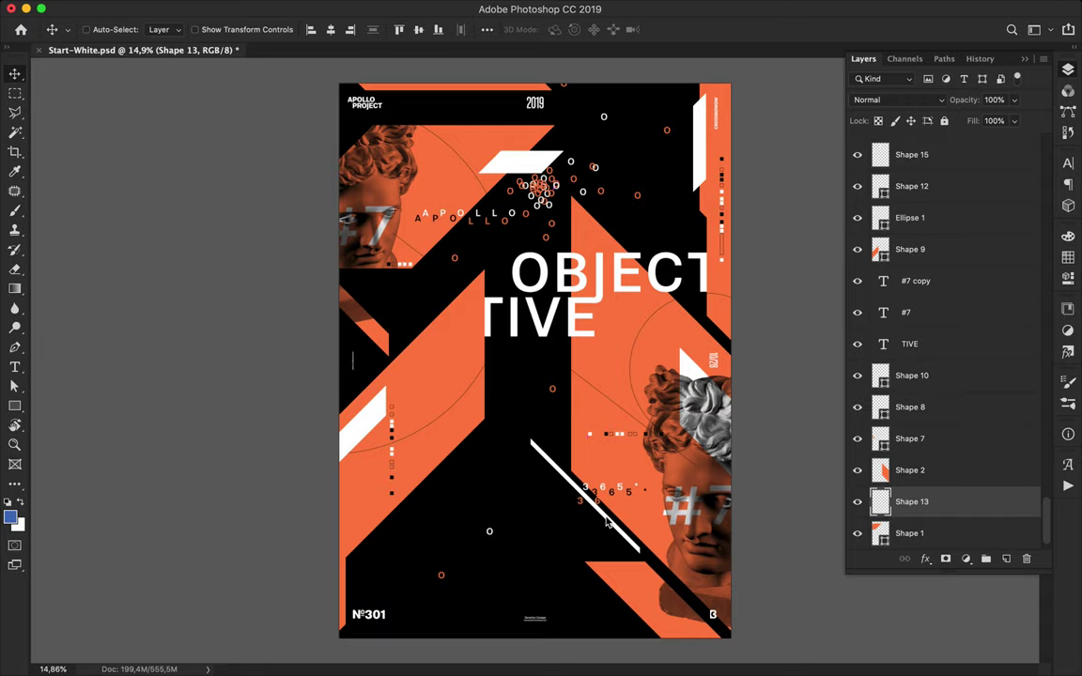
pyautogui.press('super+s')
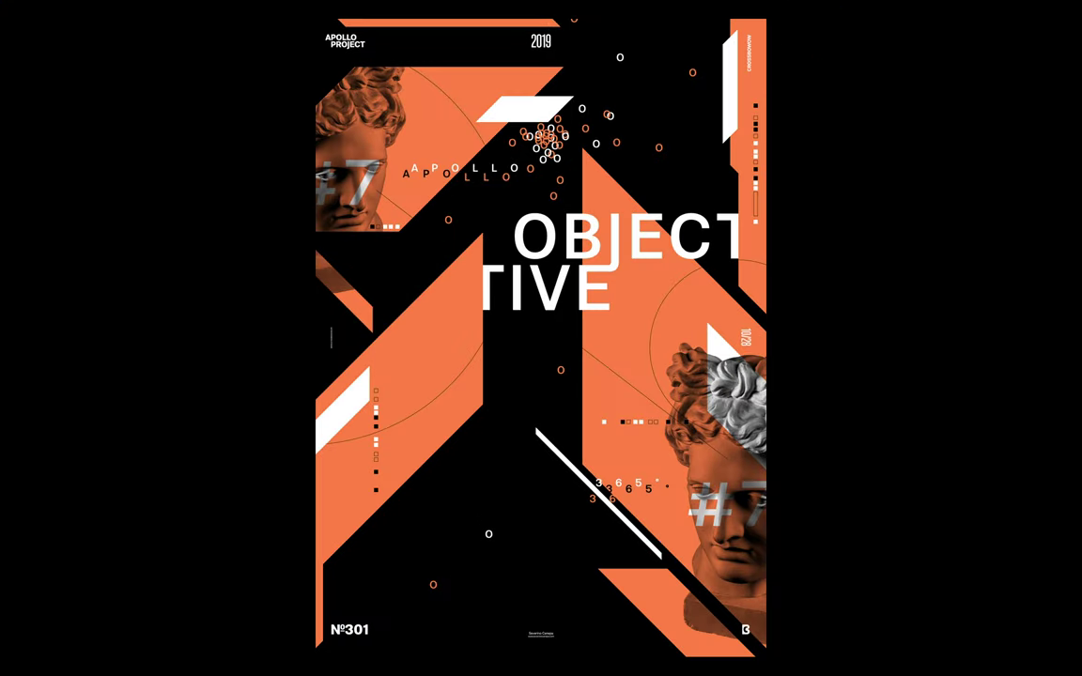